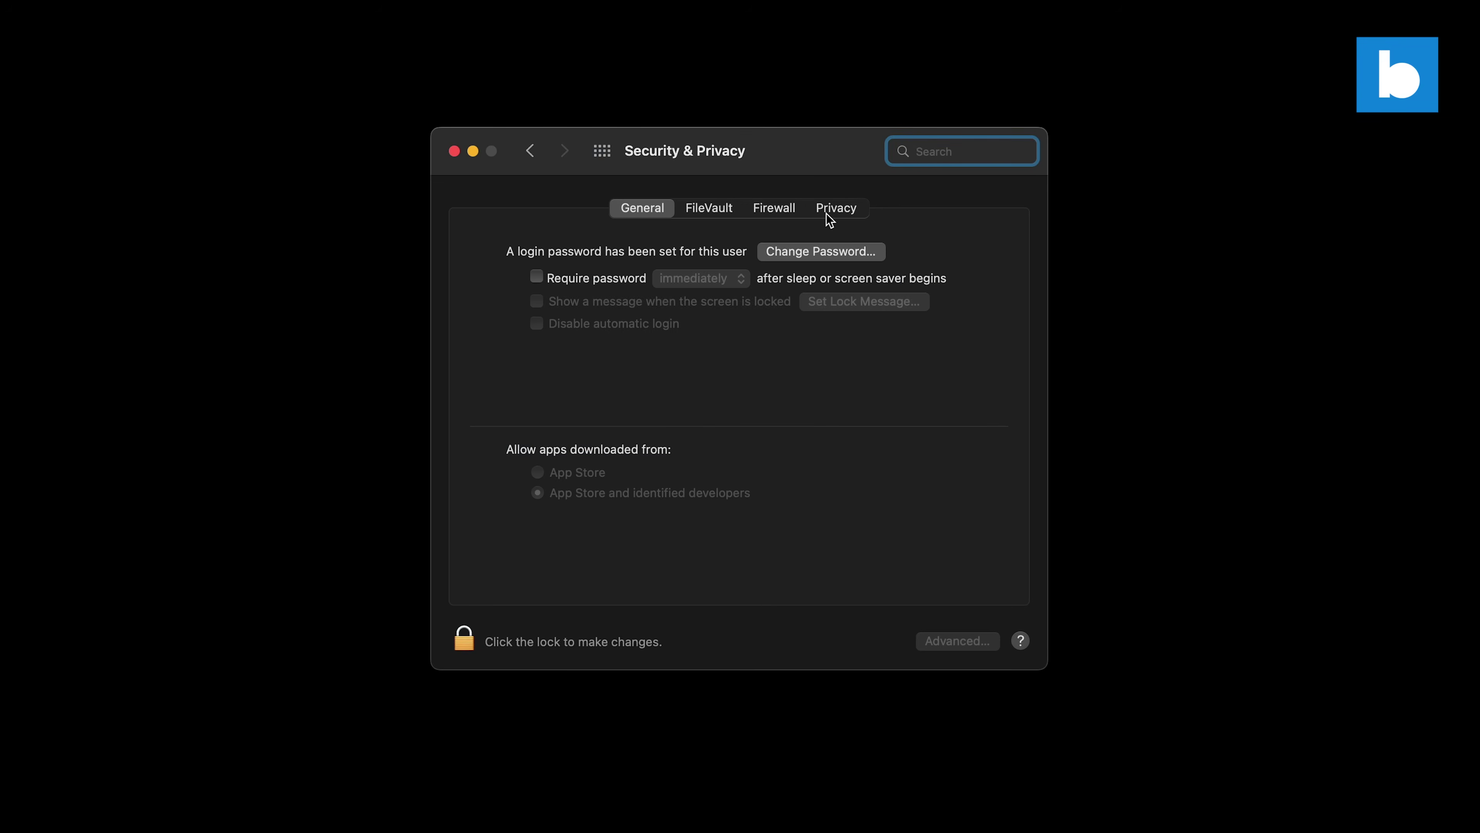
In Privacy settings, check that DJ Conversion Utility is listed under Accessibility permission
click(830, 220)
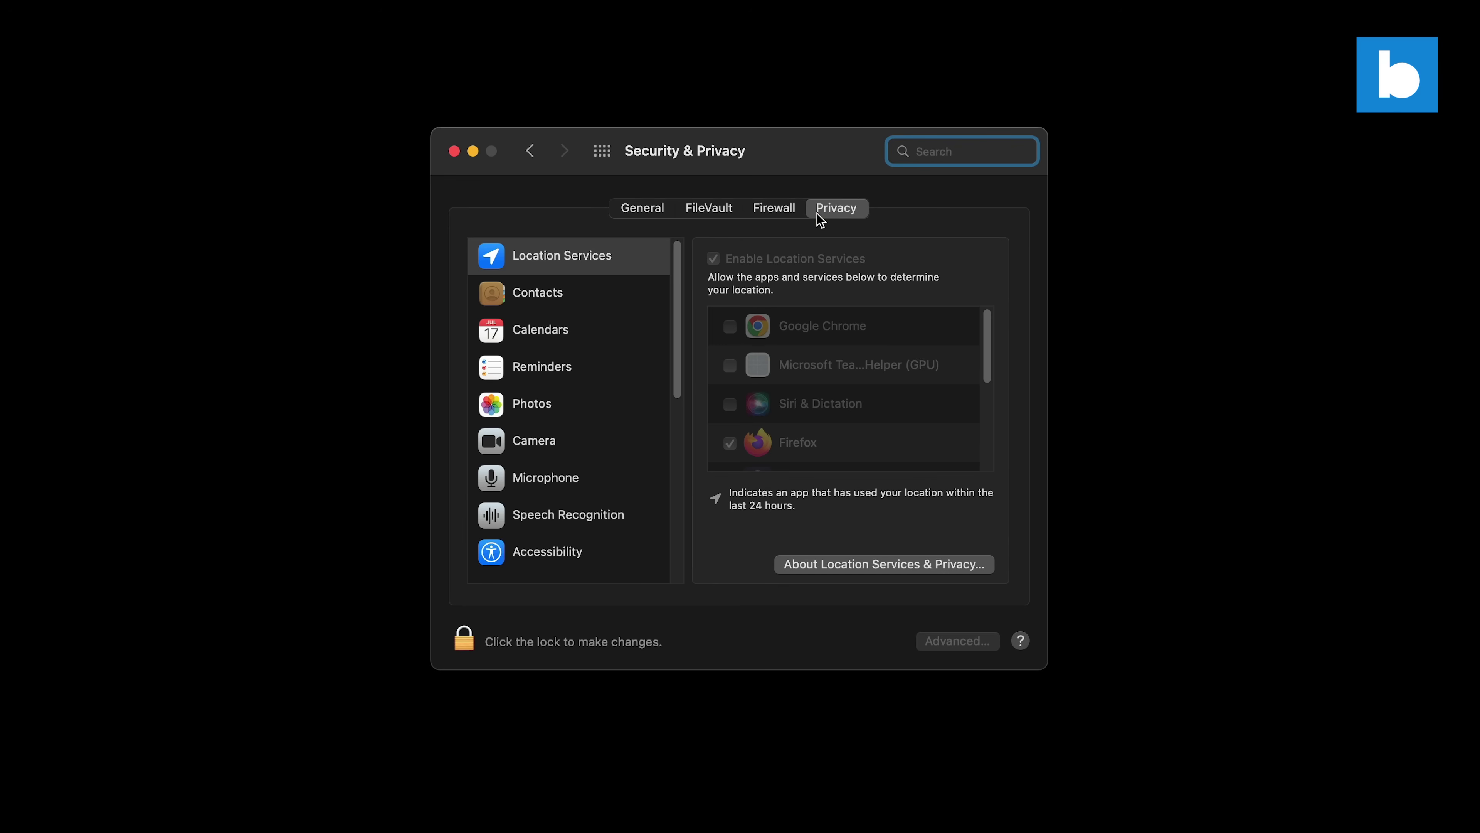
scroll(622, 320, down, 2)
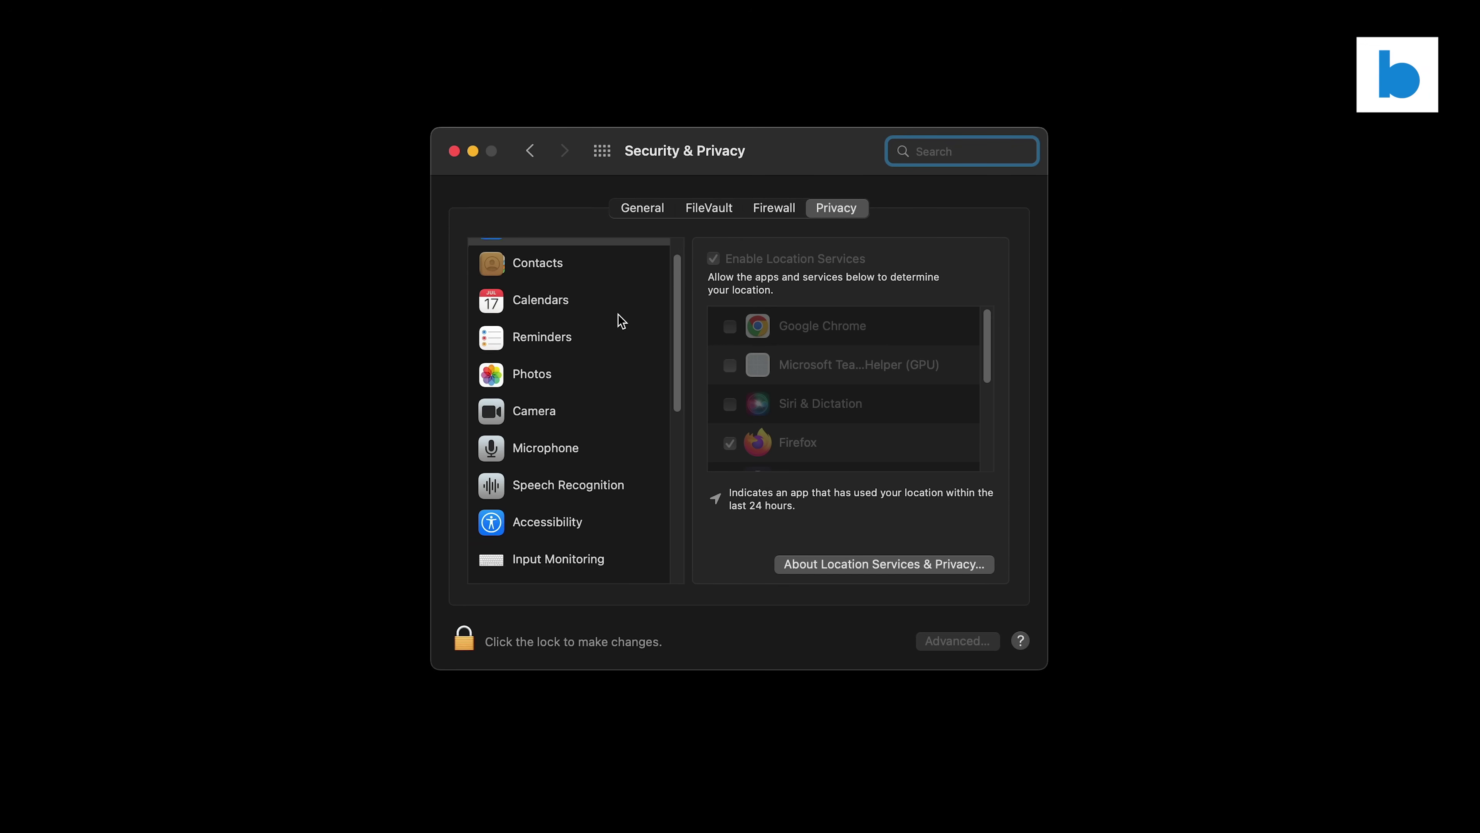
scroll(622, 321, down, 2)
click(583, 467)
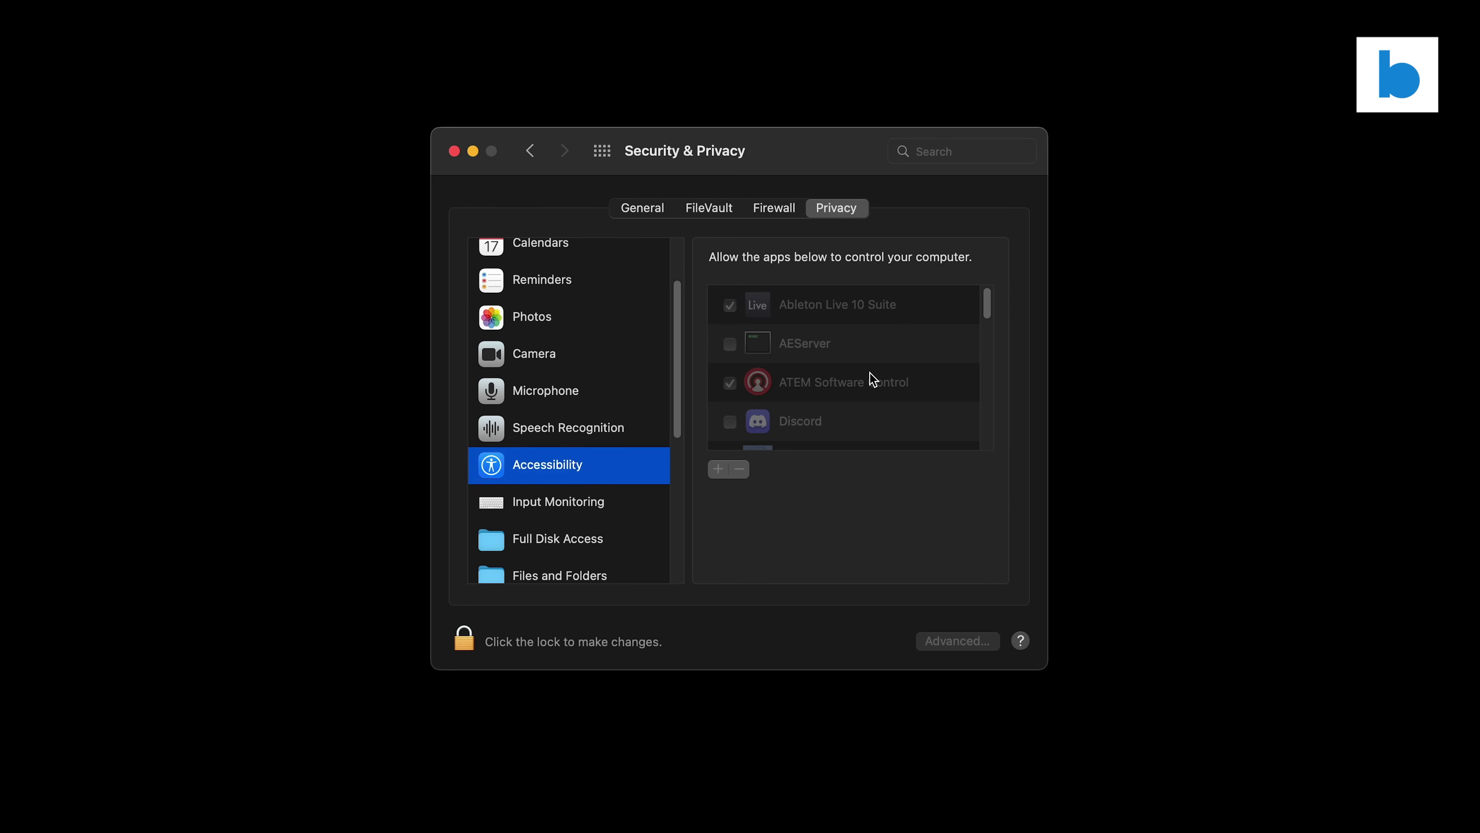
scroll(871, 373, down, 5)
scroll(804, 377, up, 3)
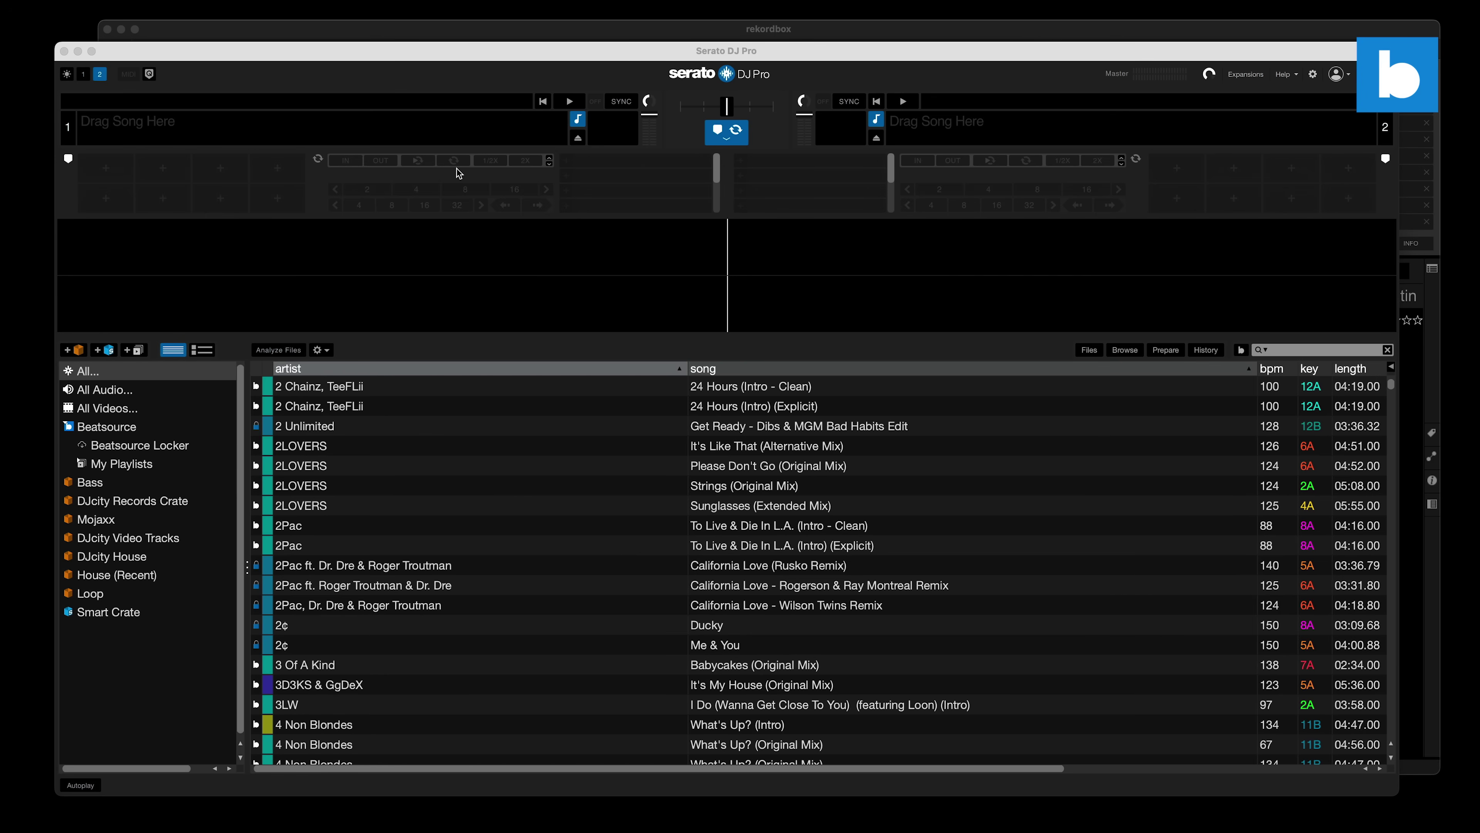
Switch Serato to single-deck layout and view the Bass, DJcity Records, Mojaxx and DJcity Video Tracks crates
click(85, 80)
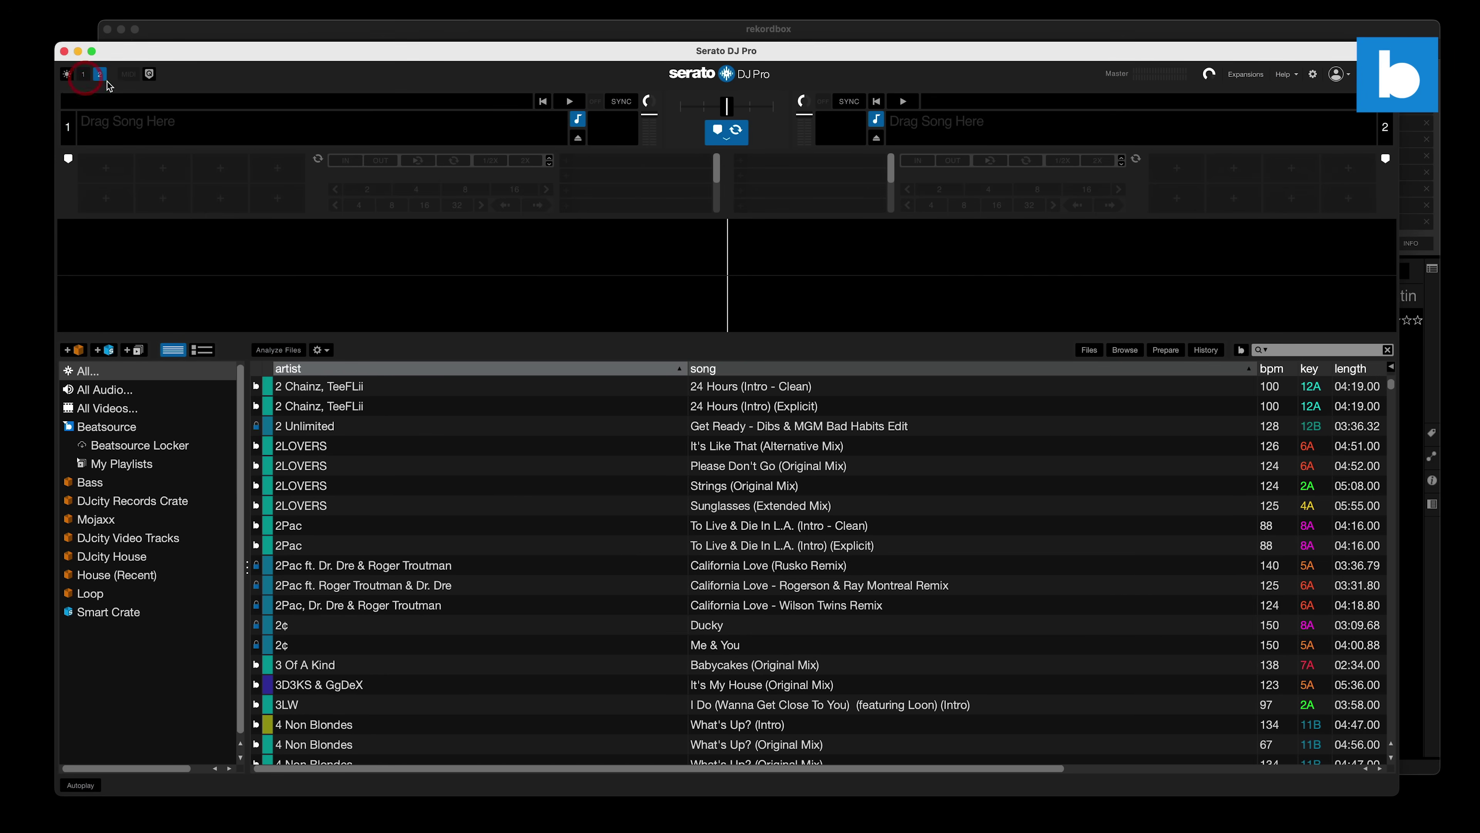
click(83, 75)
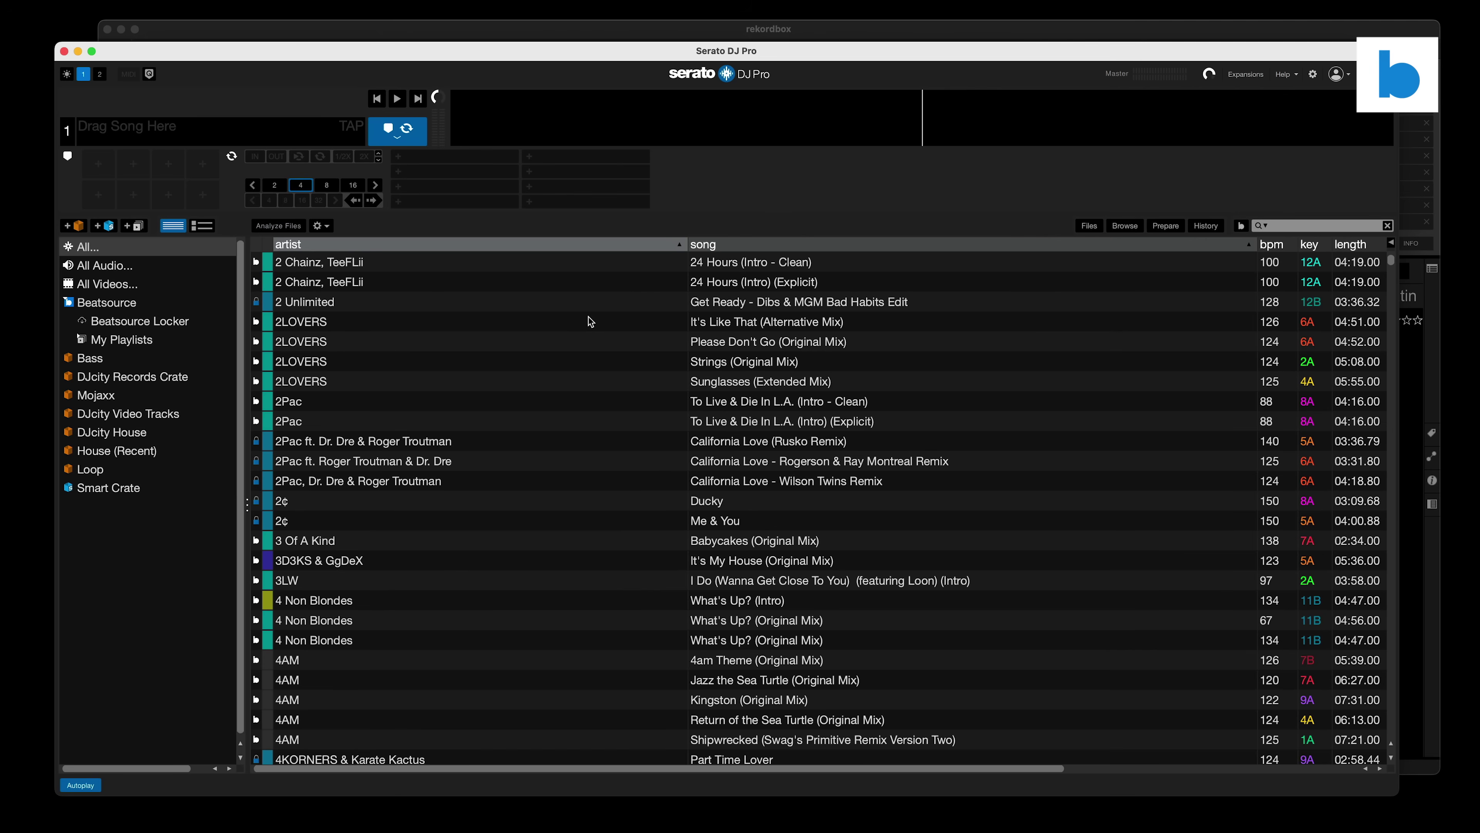
click(96, 358)
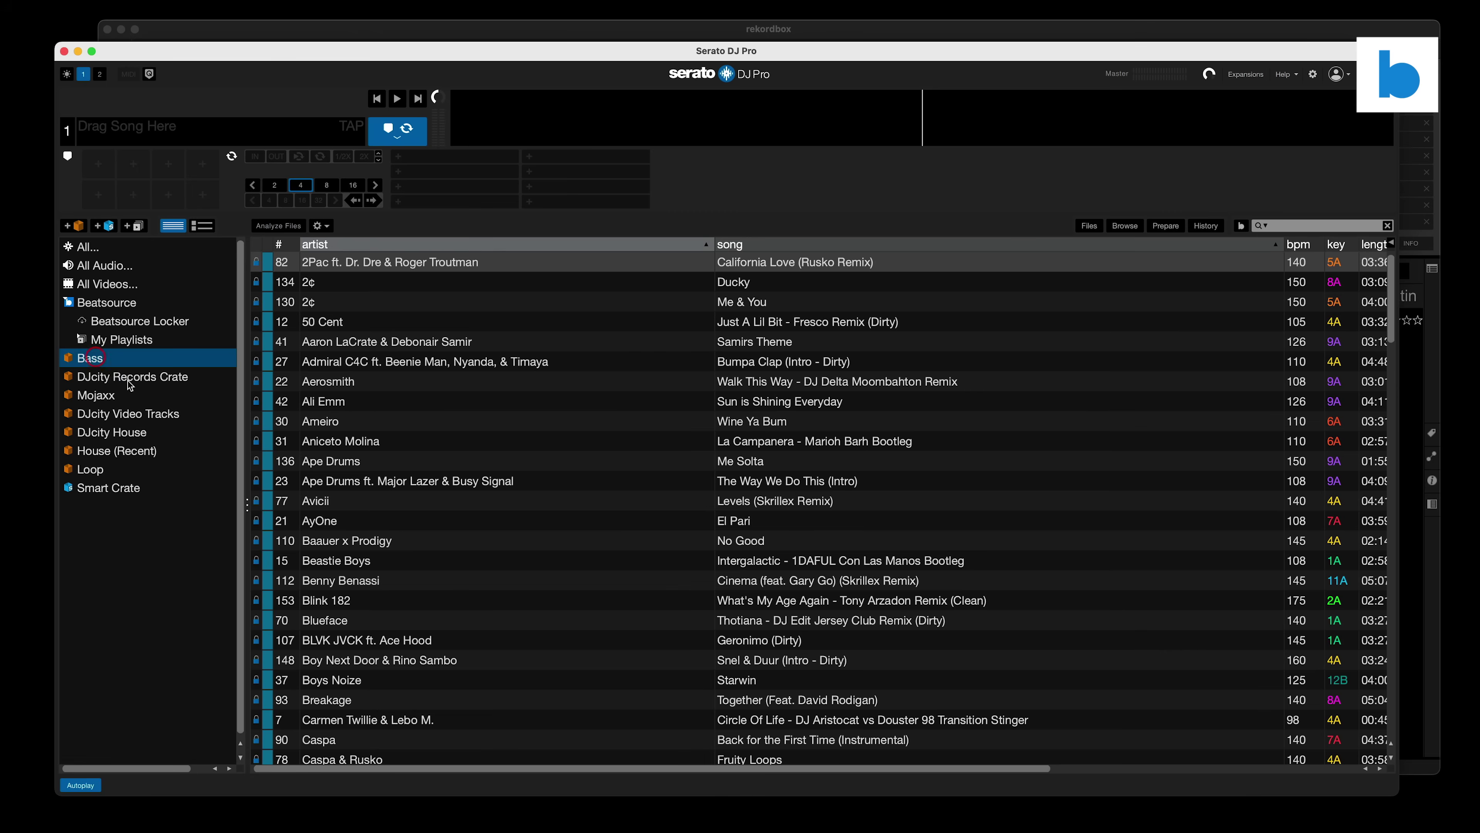
click(143, 379)
click(138, 396)
click(129, 414)
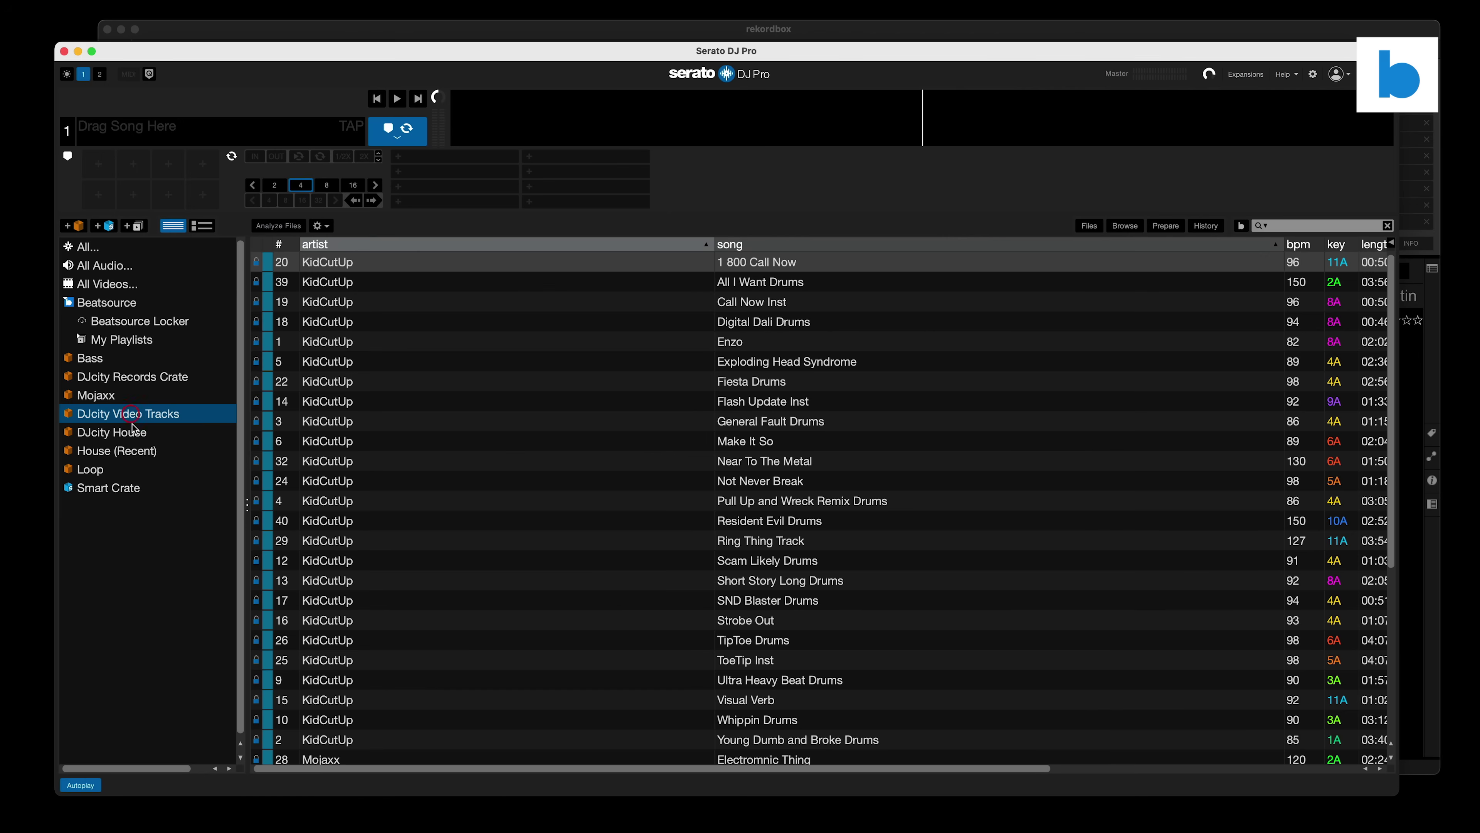
Look through DJcity House, House (Recent), Loop and Smart Crate, then revisit Mojaxx and DJcity Records
click(134, 431)
click(132, 454)
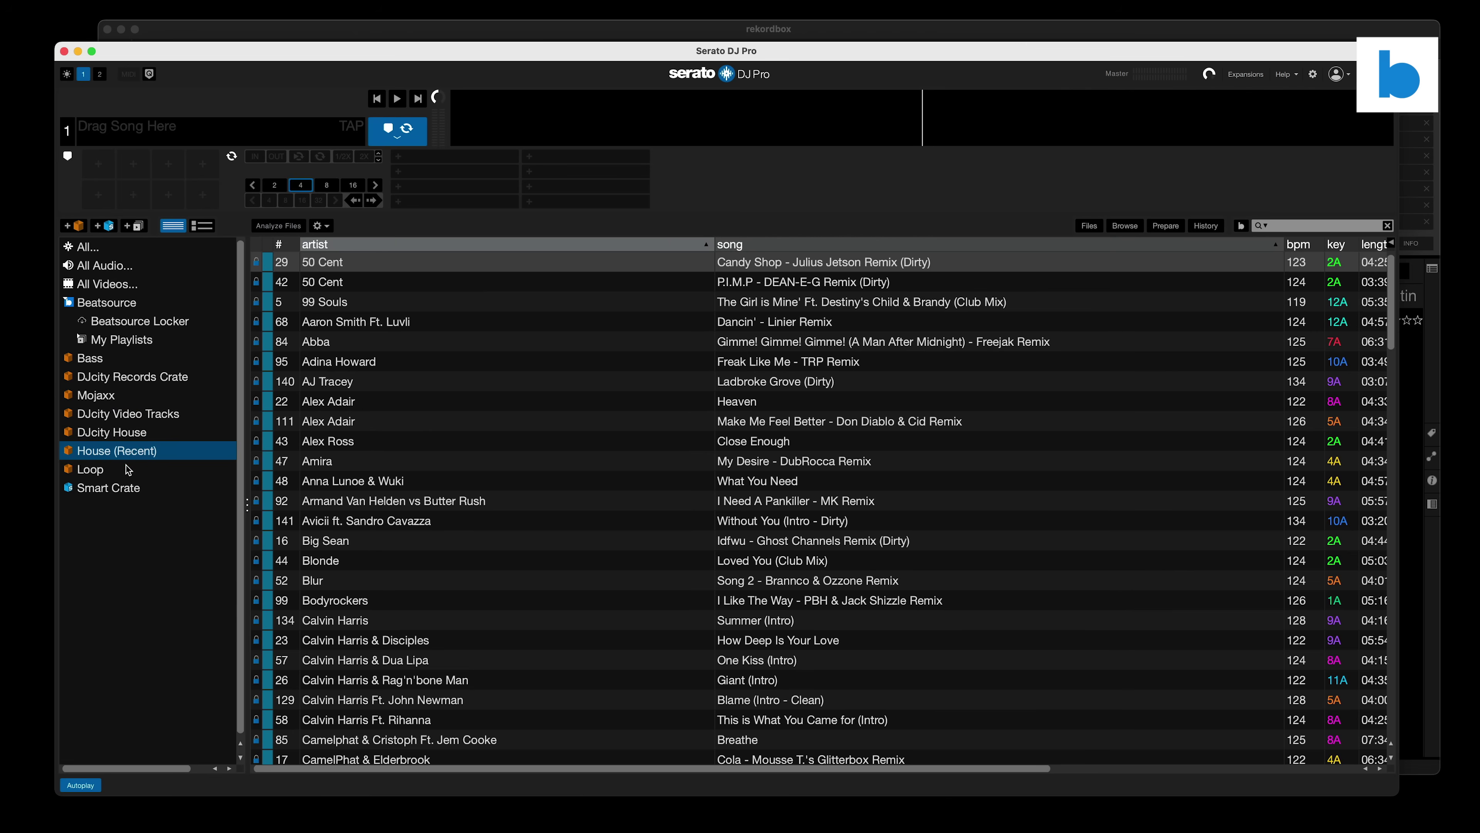
click(128, 466)
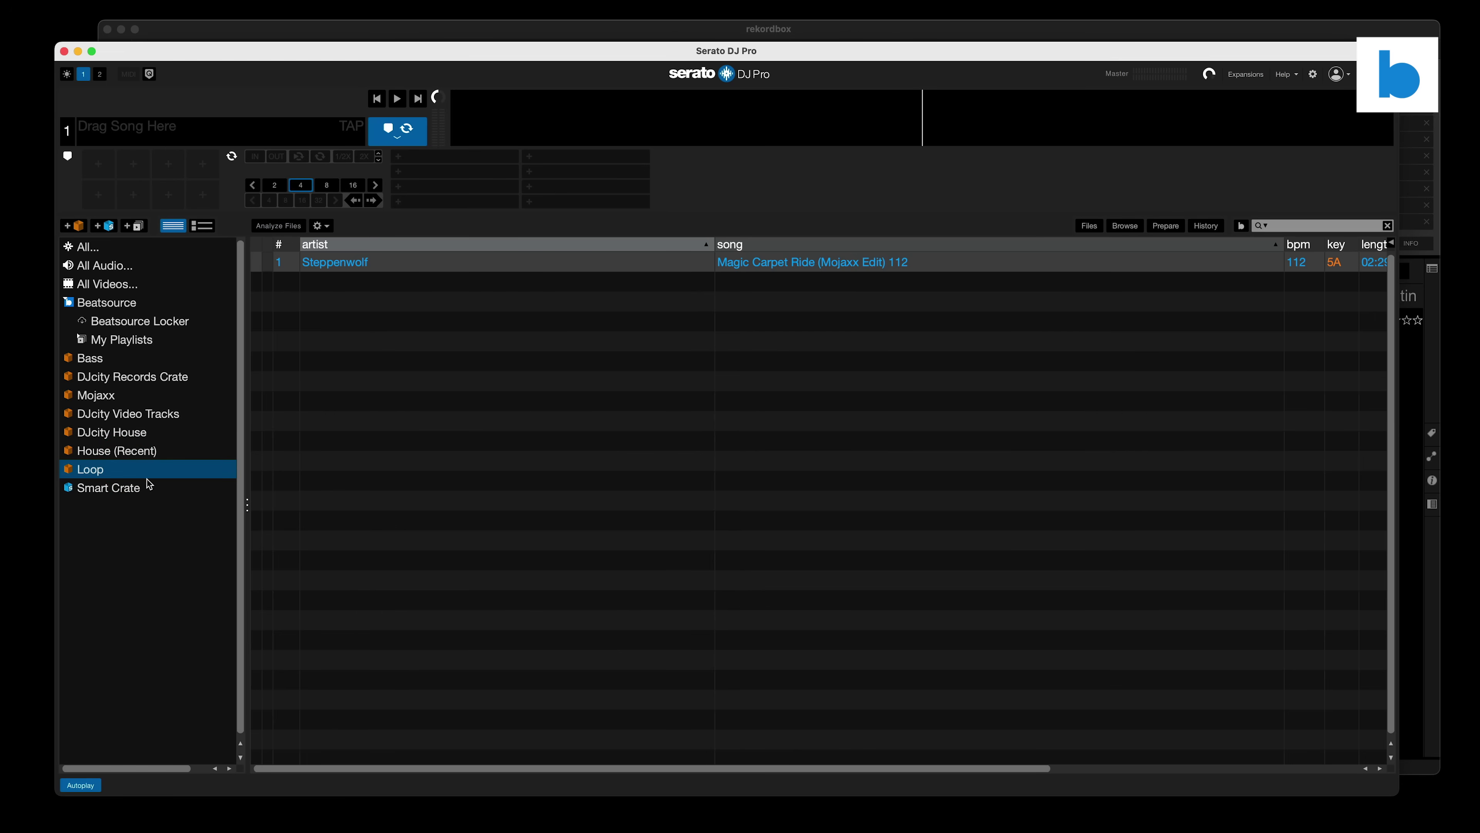
click(137, 488)
click(138, 394)
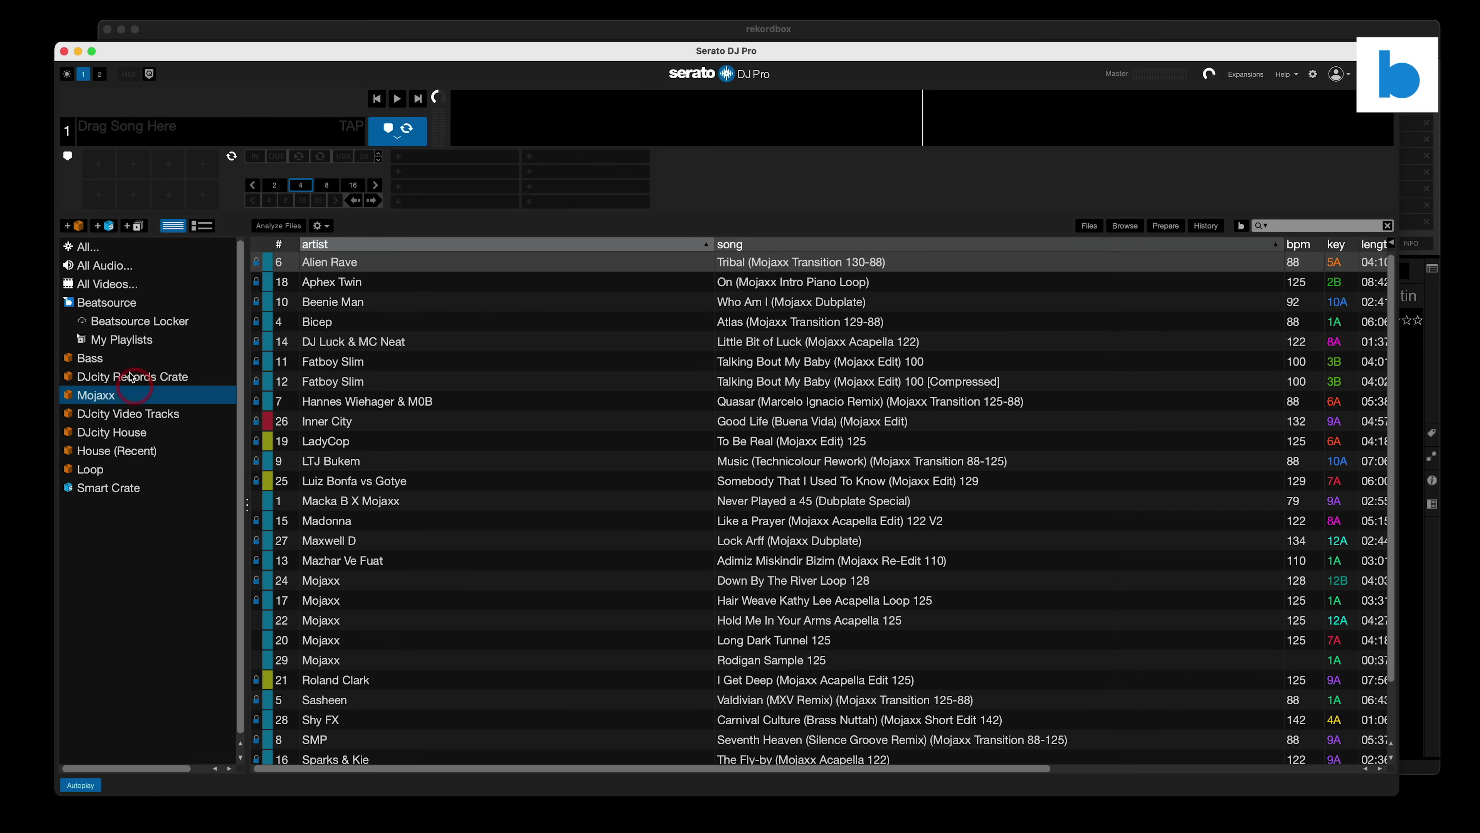
click(135, 373)
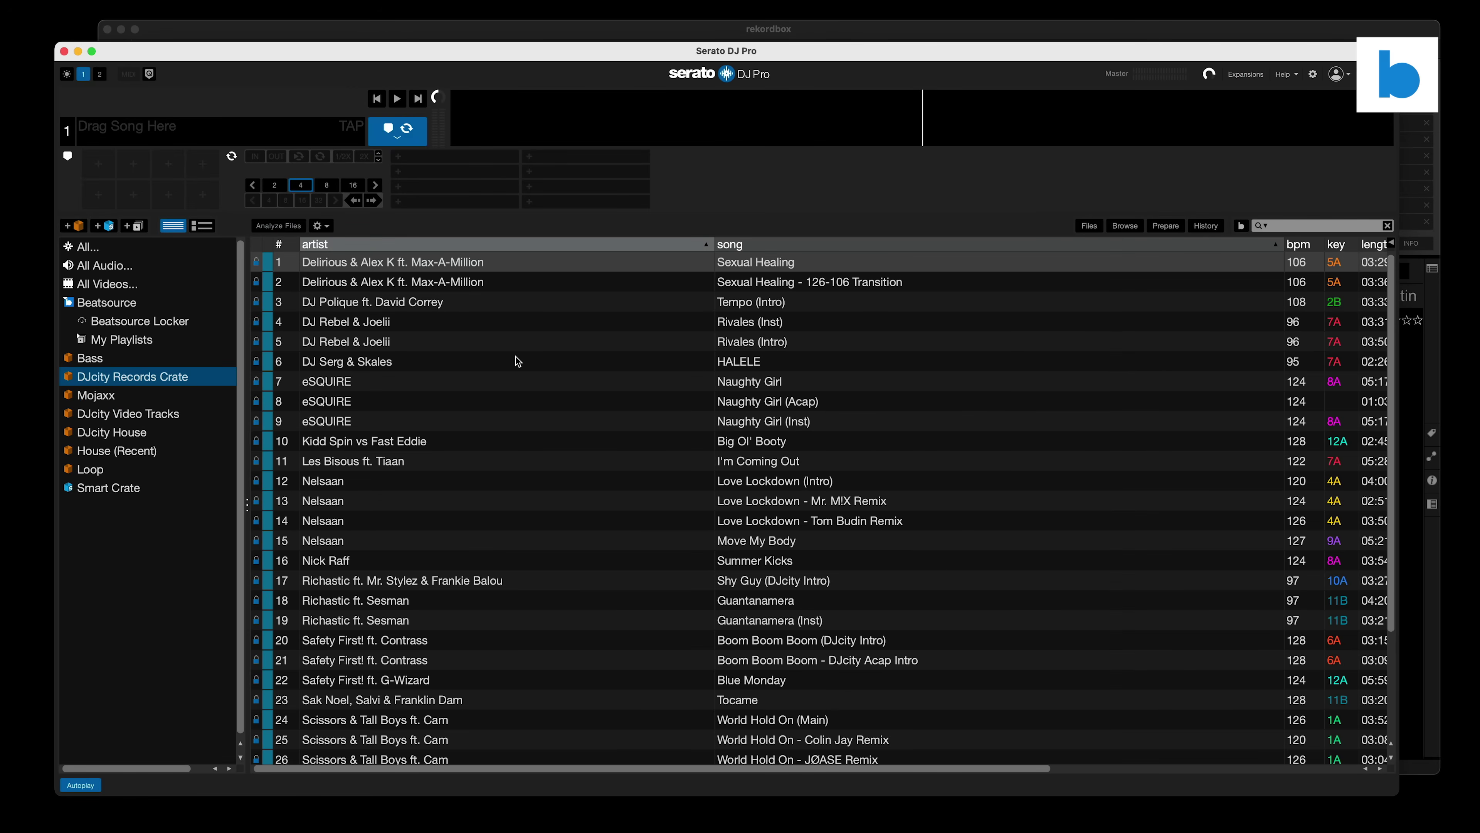
Load Rivales (Inst) onto deck 1, eject it, and bring rekordbox to the front
drag(683, 322, 666, 106)
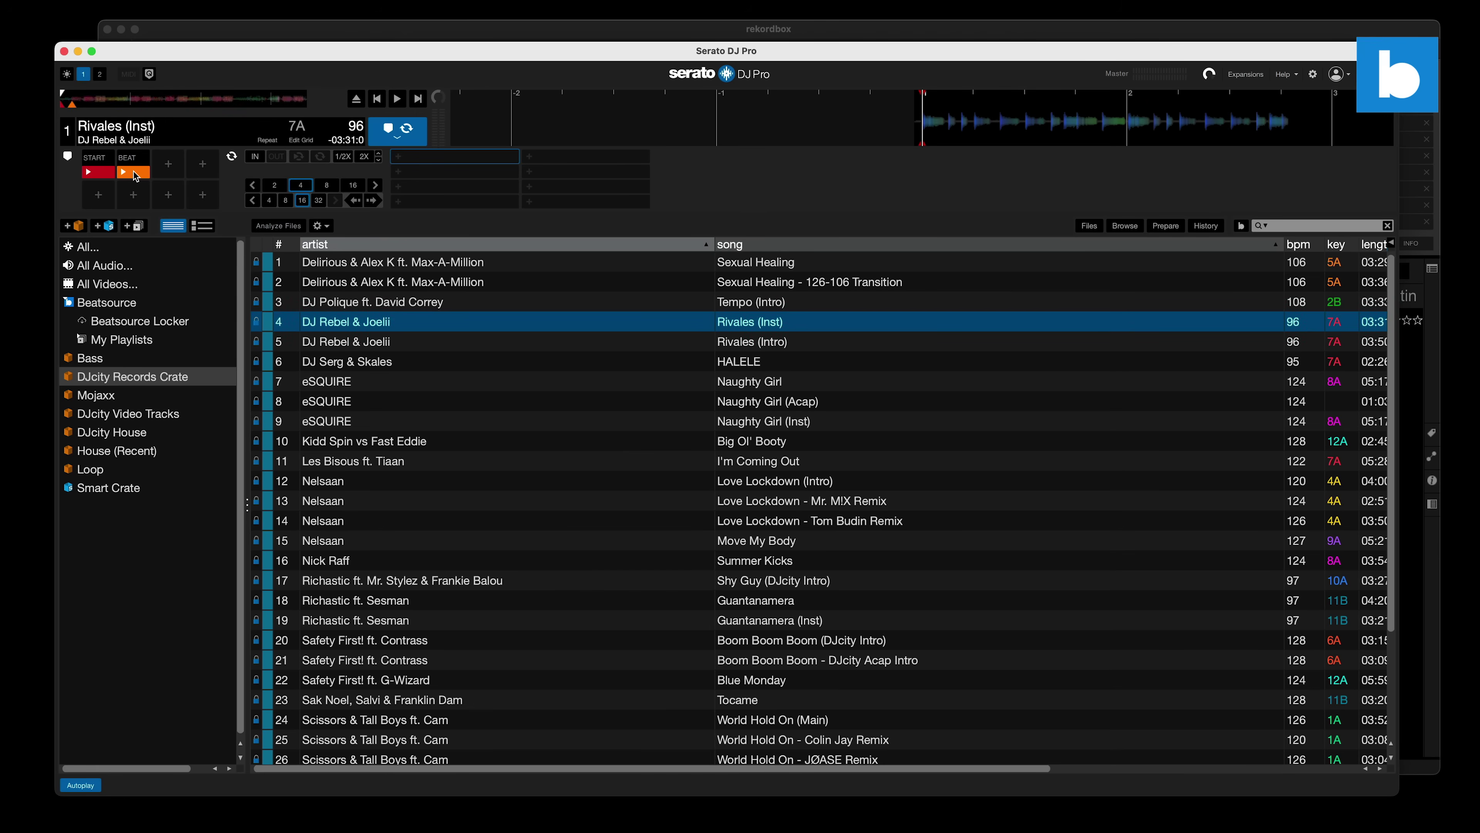
click(356, 99)
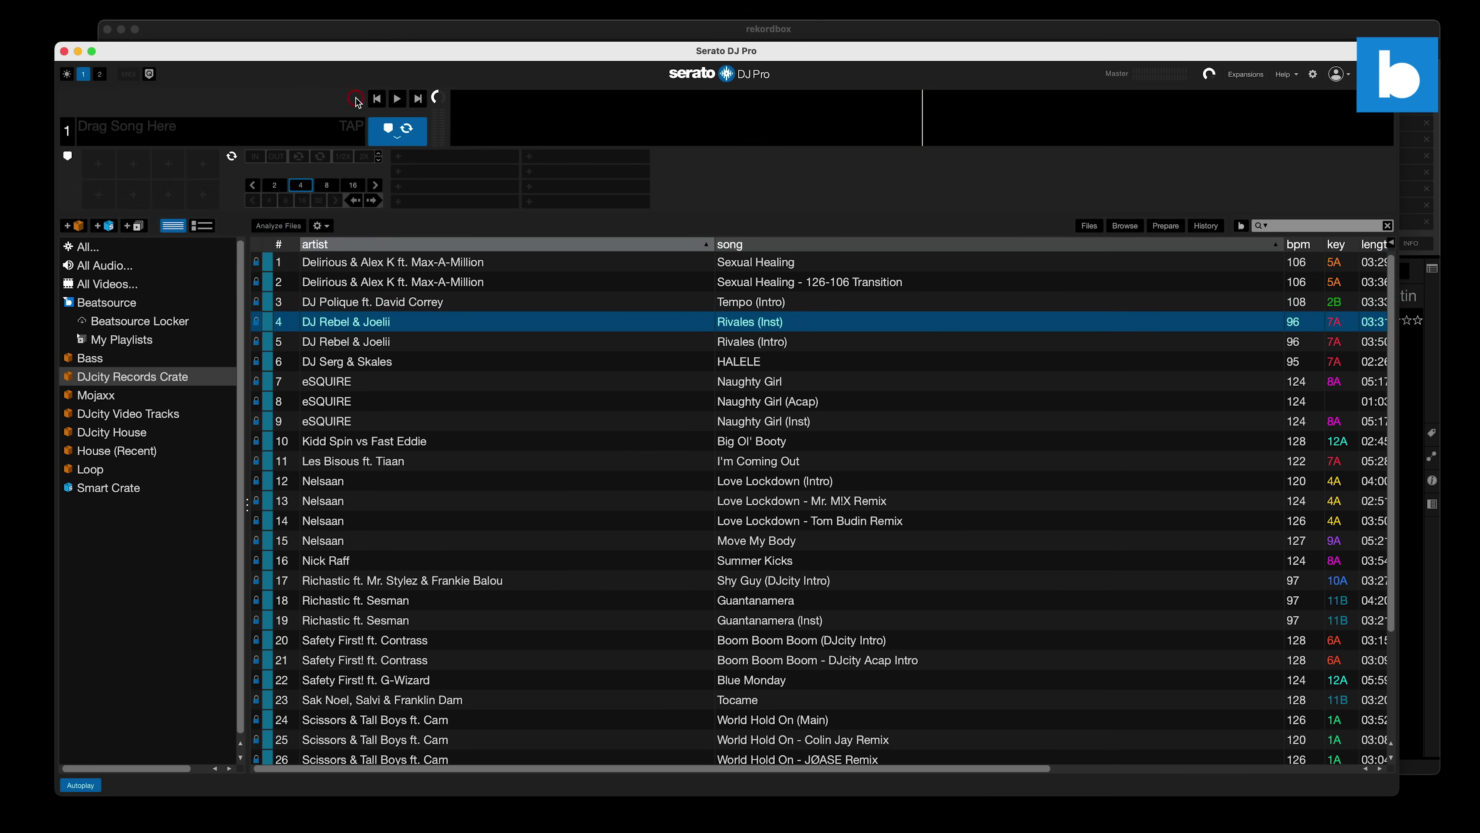
click(365, 32)
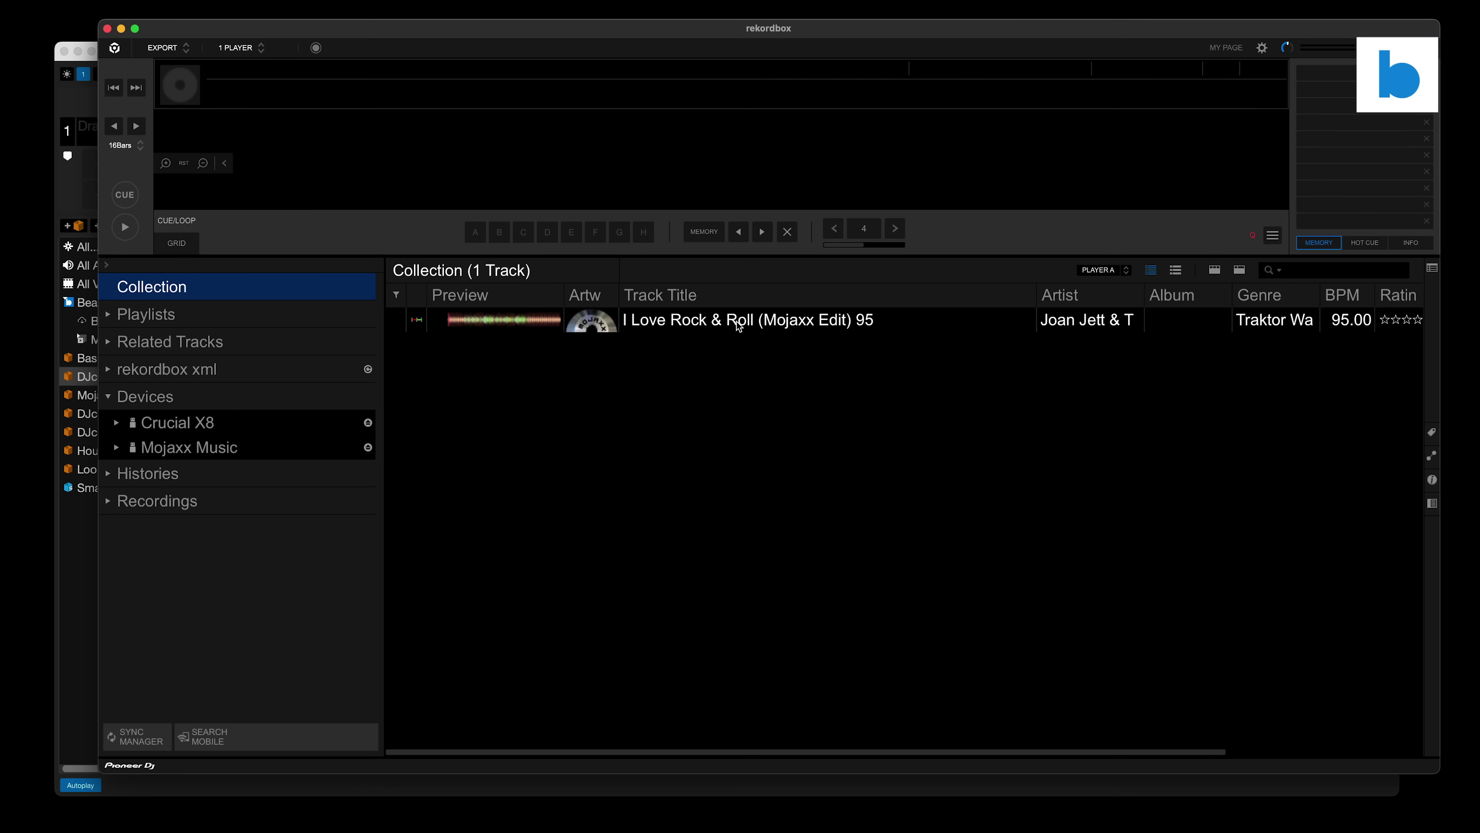
Show rekordbox's Analysis preferences: Normal mode, 78-155 BPM range, Auto Analysis off
click(730, 381)
click(1262, 48)
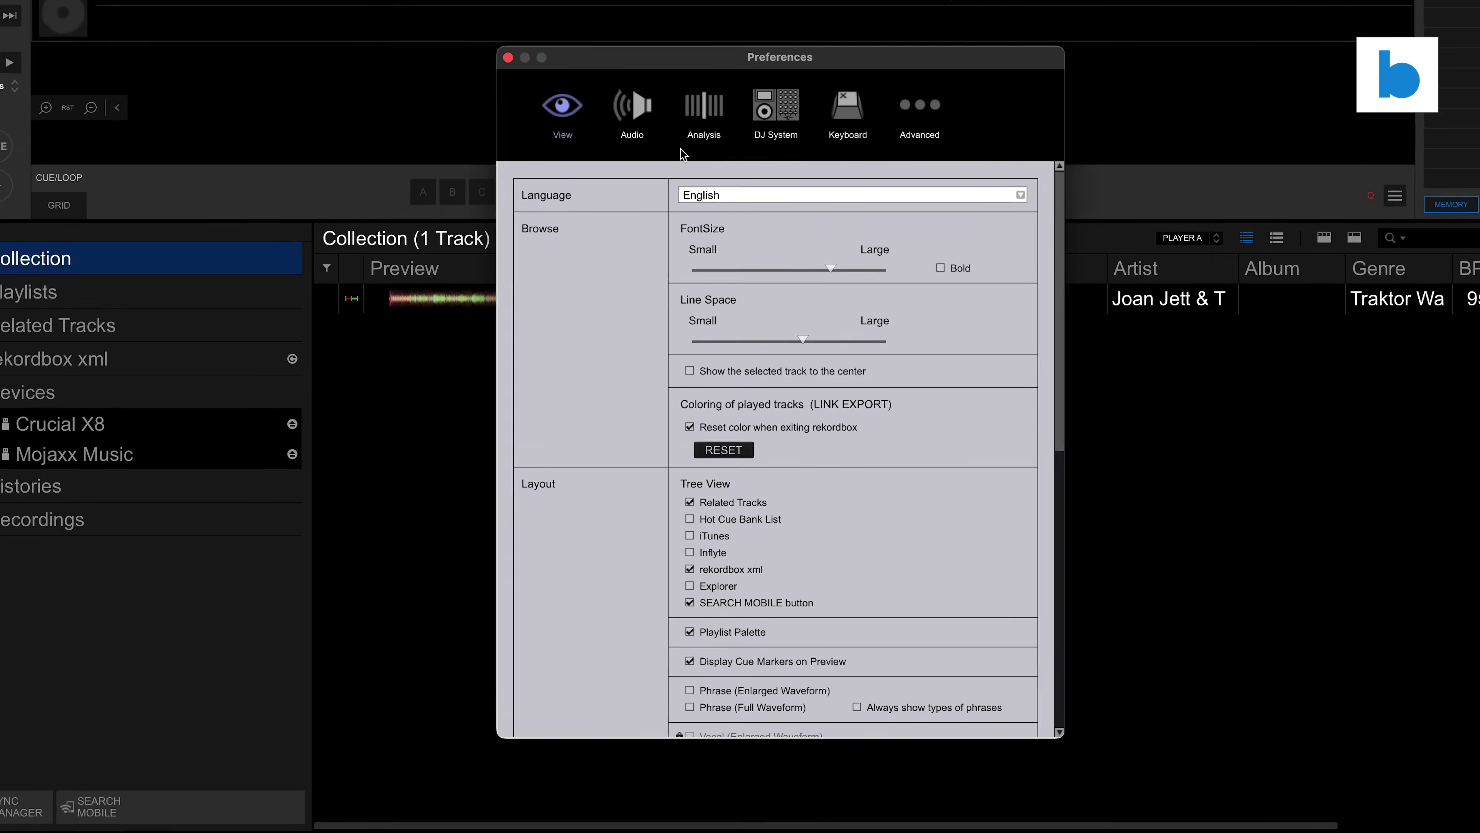
click(703, 108)
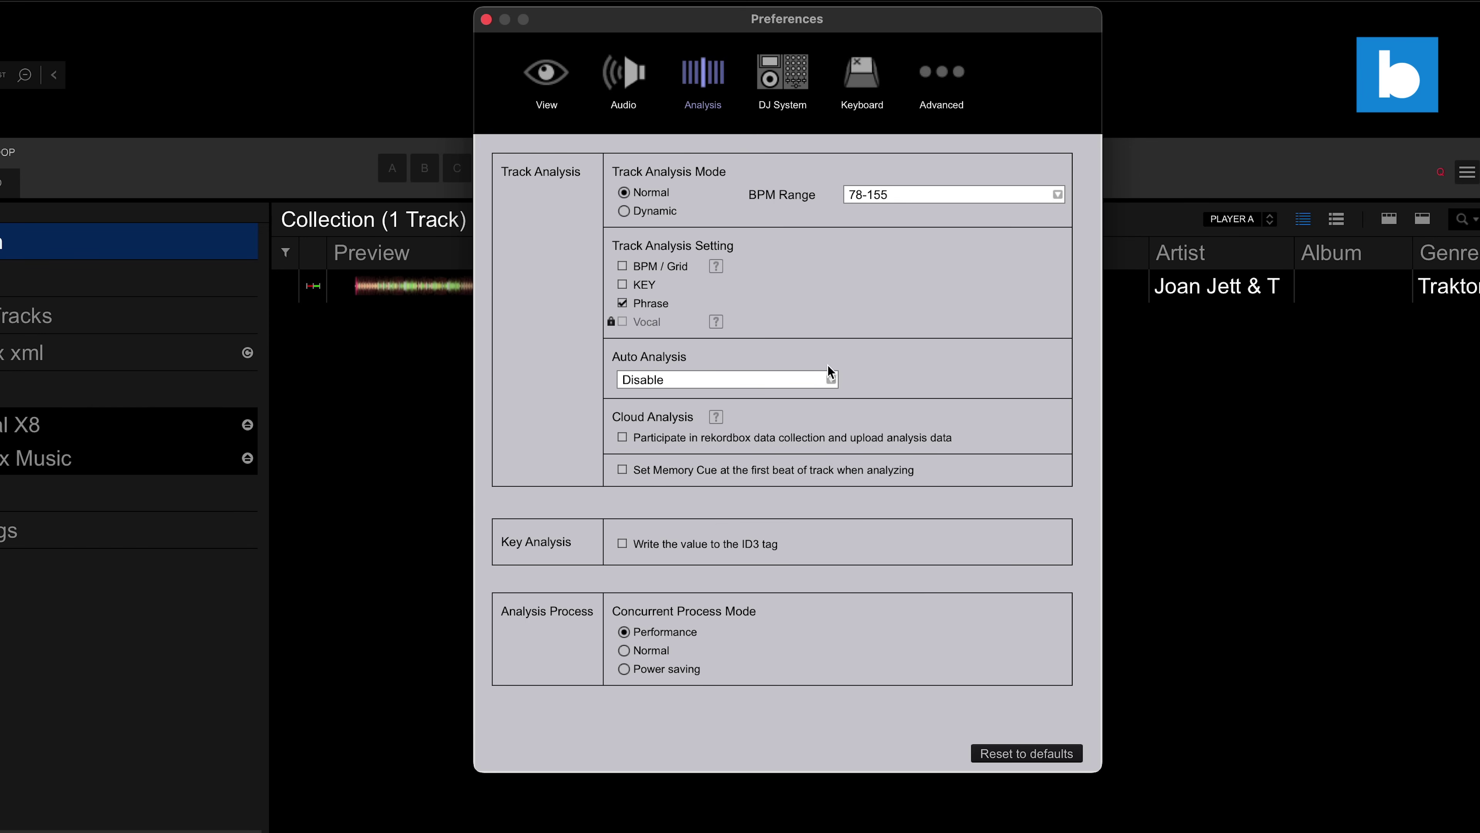
Close rekordbox's Preferences window
click(486, 20)
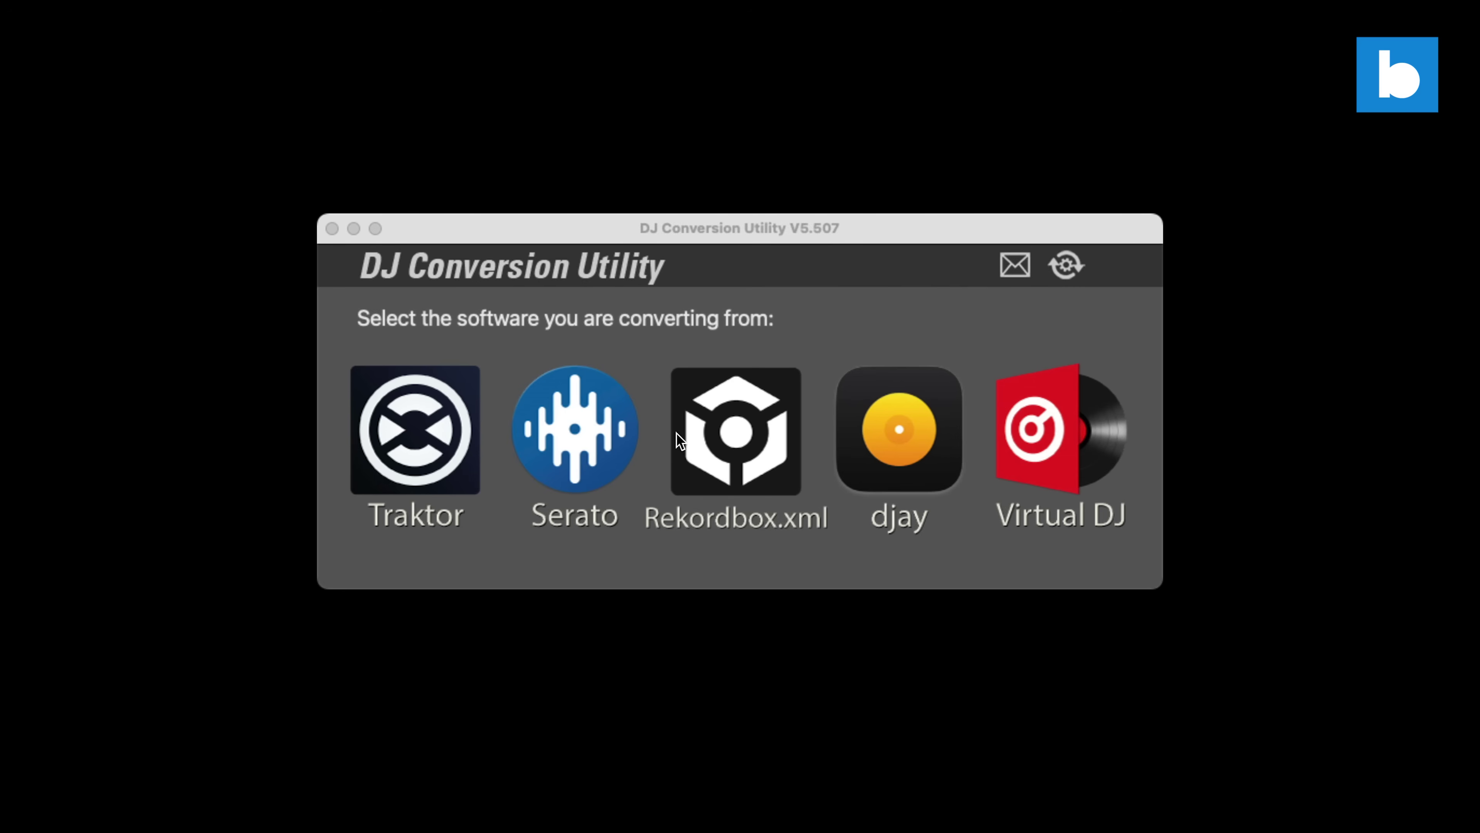
Pick Serato as the software to convert from on the start screen
click(562, 435)
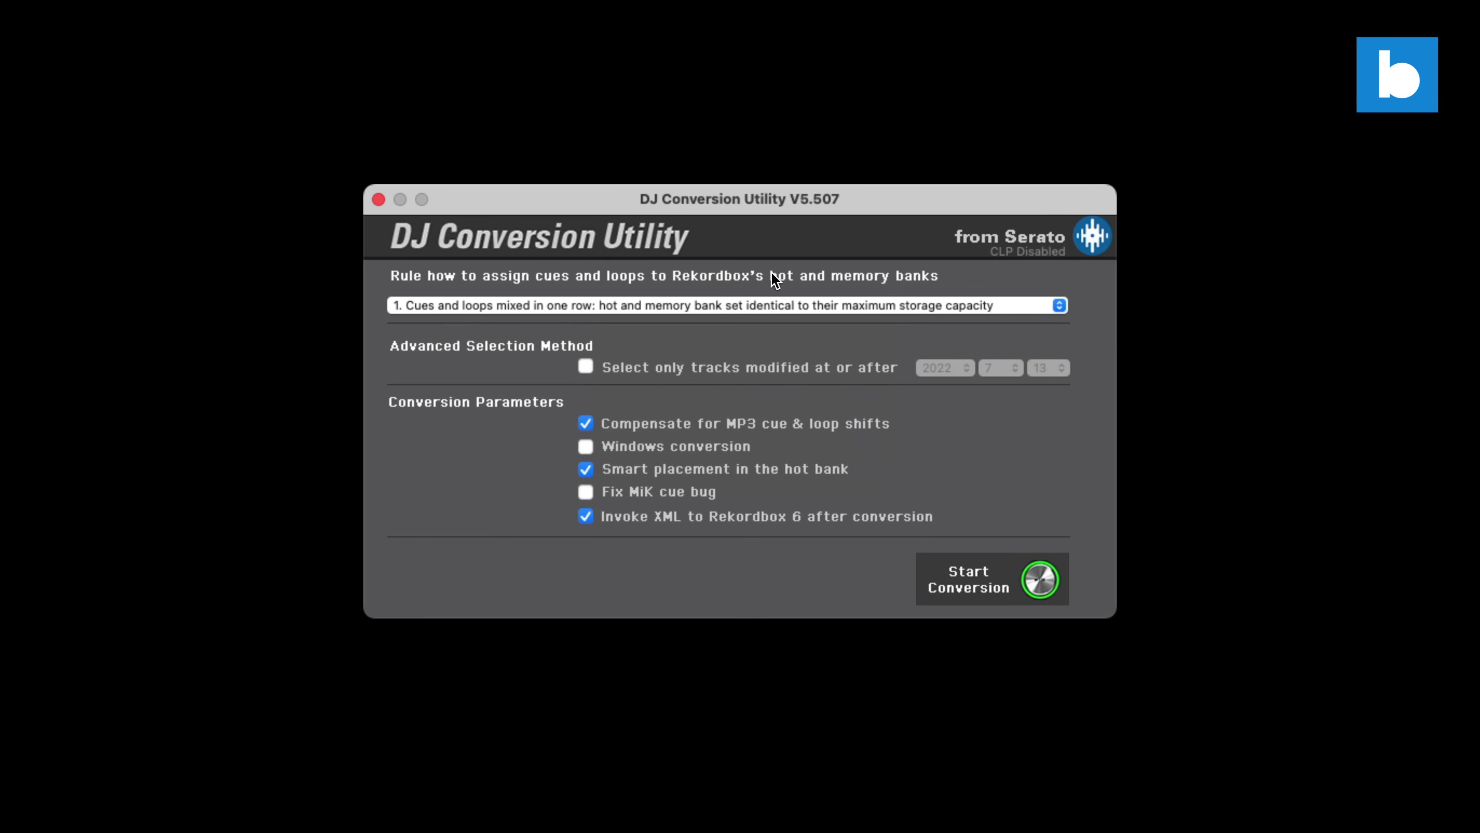
click(789, 303)
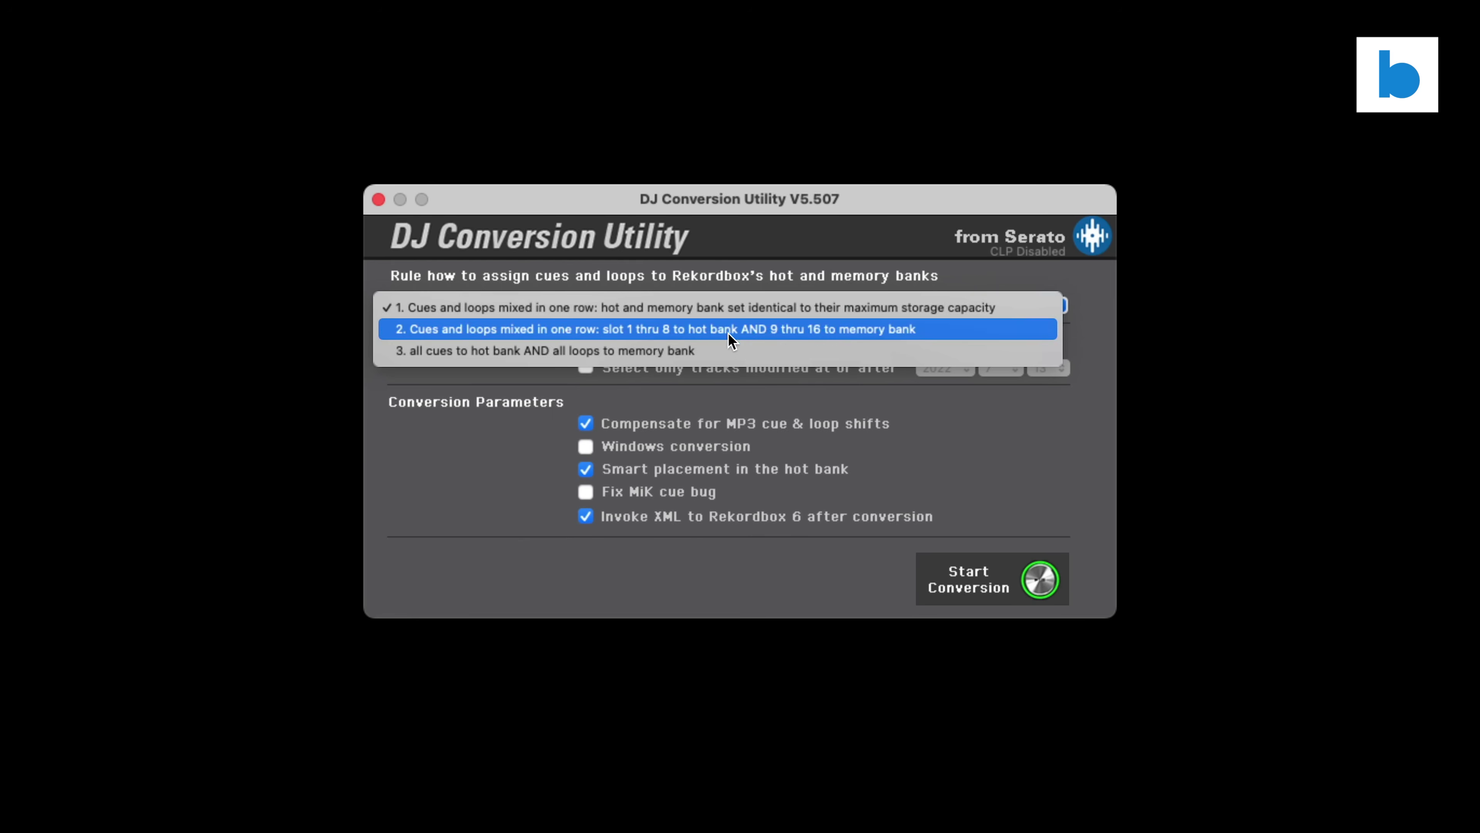
click(744, 309)
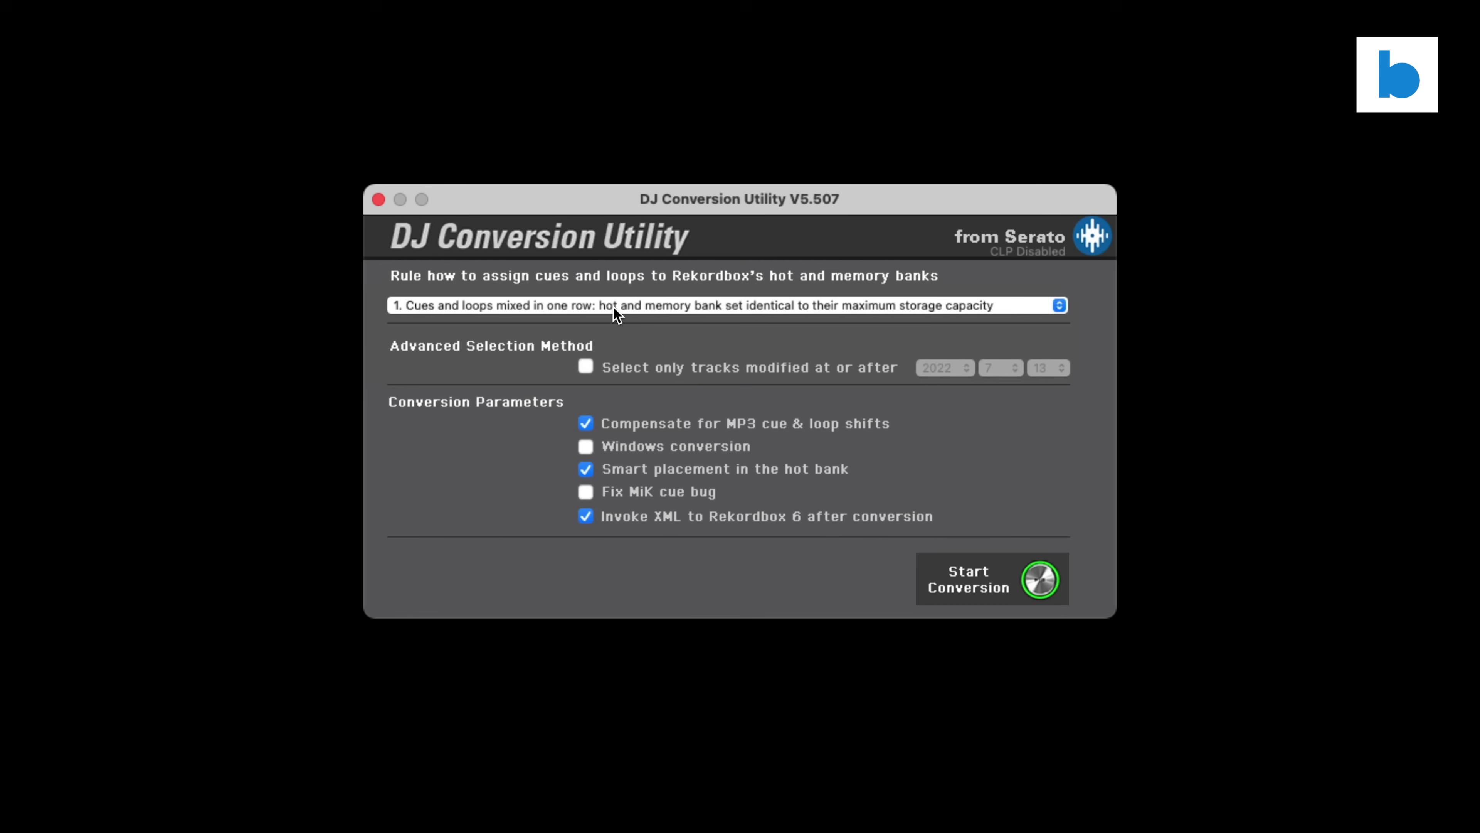
mouse_move(712, 309)
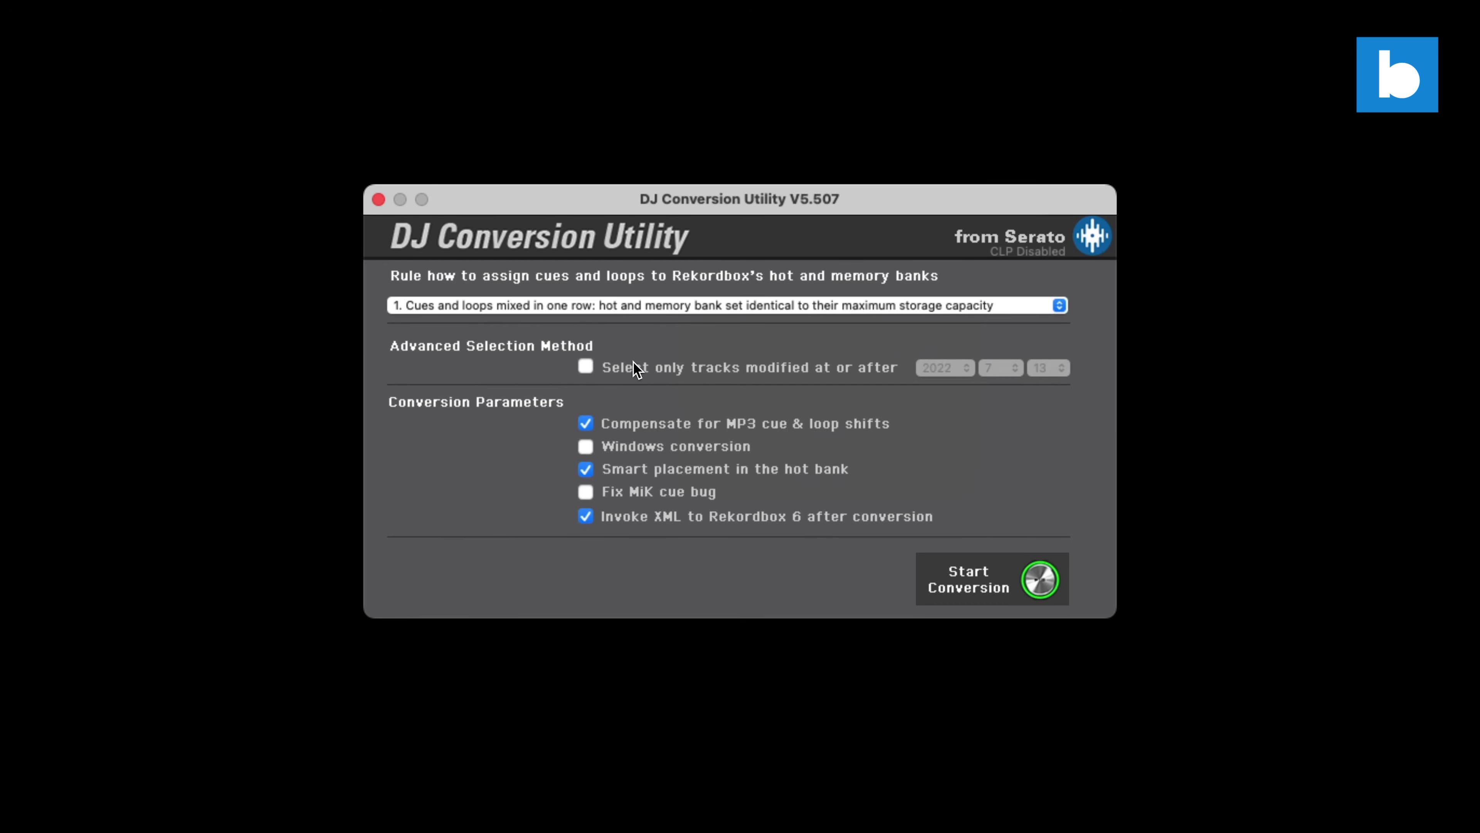
Disable 'Smart placement in the hot bank' and start converting the Serato library
mouse_move(637, 373)
mouse_move(686, 478)
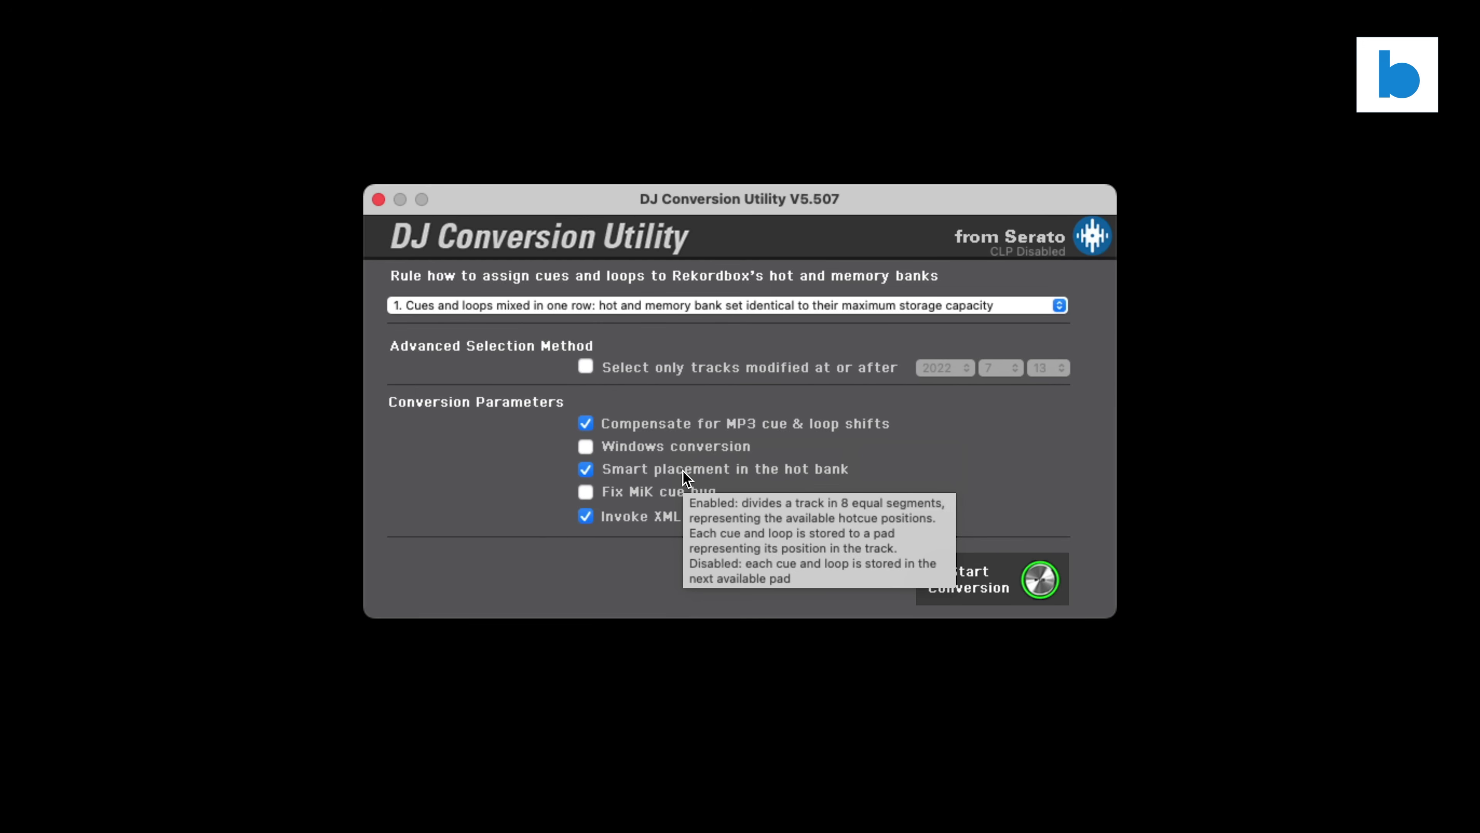
click(585, 470)
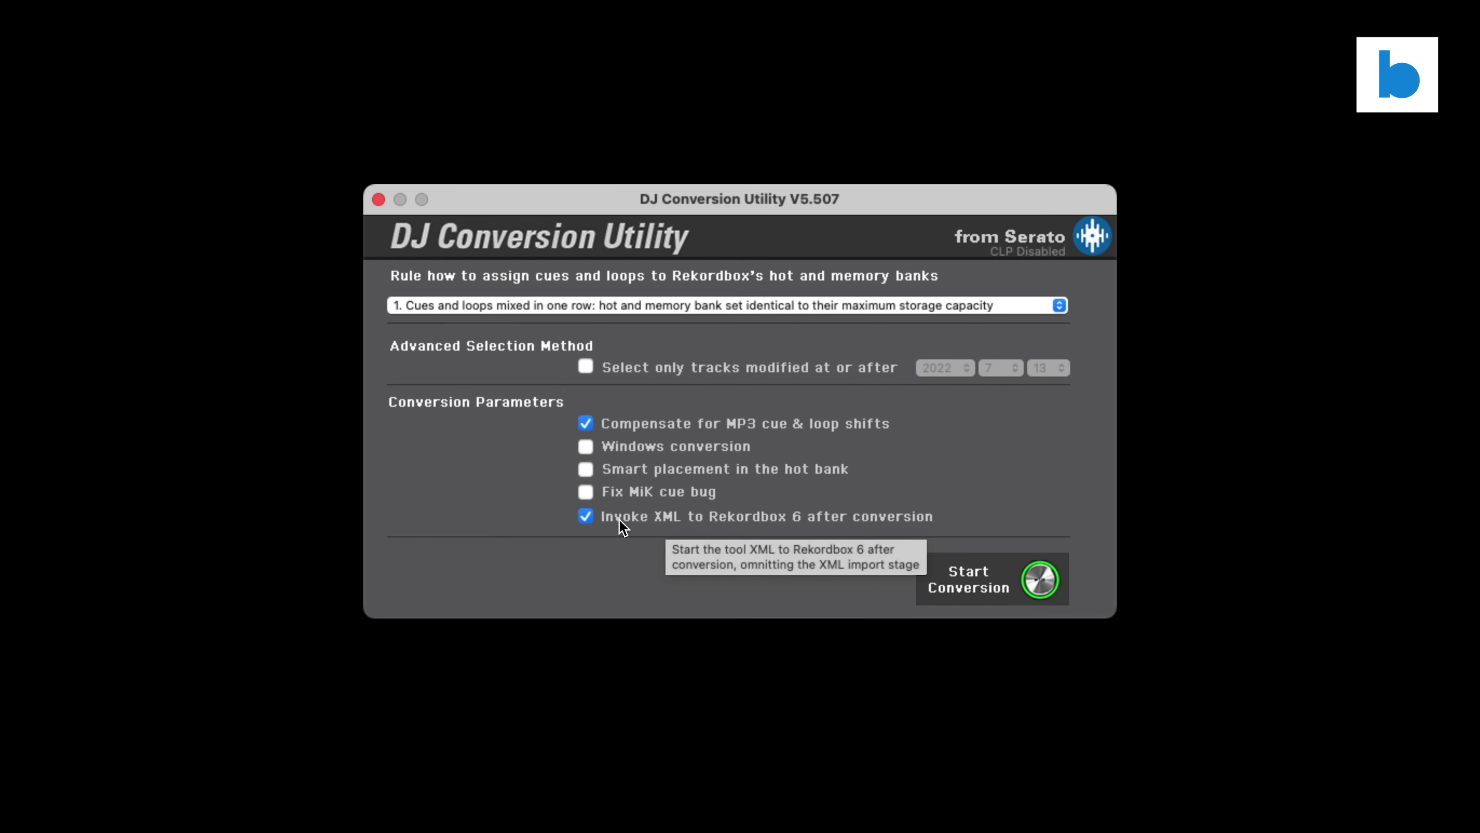
click(977, 584)
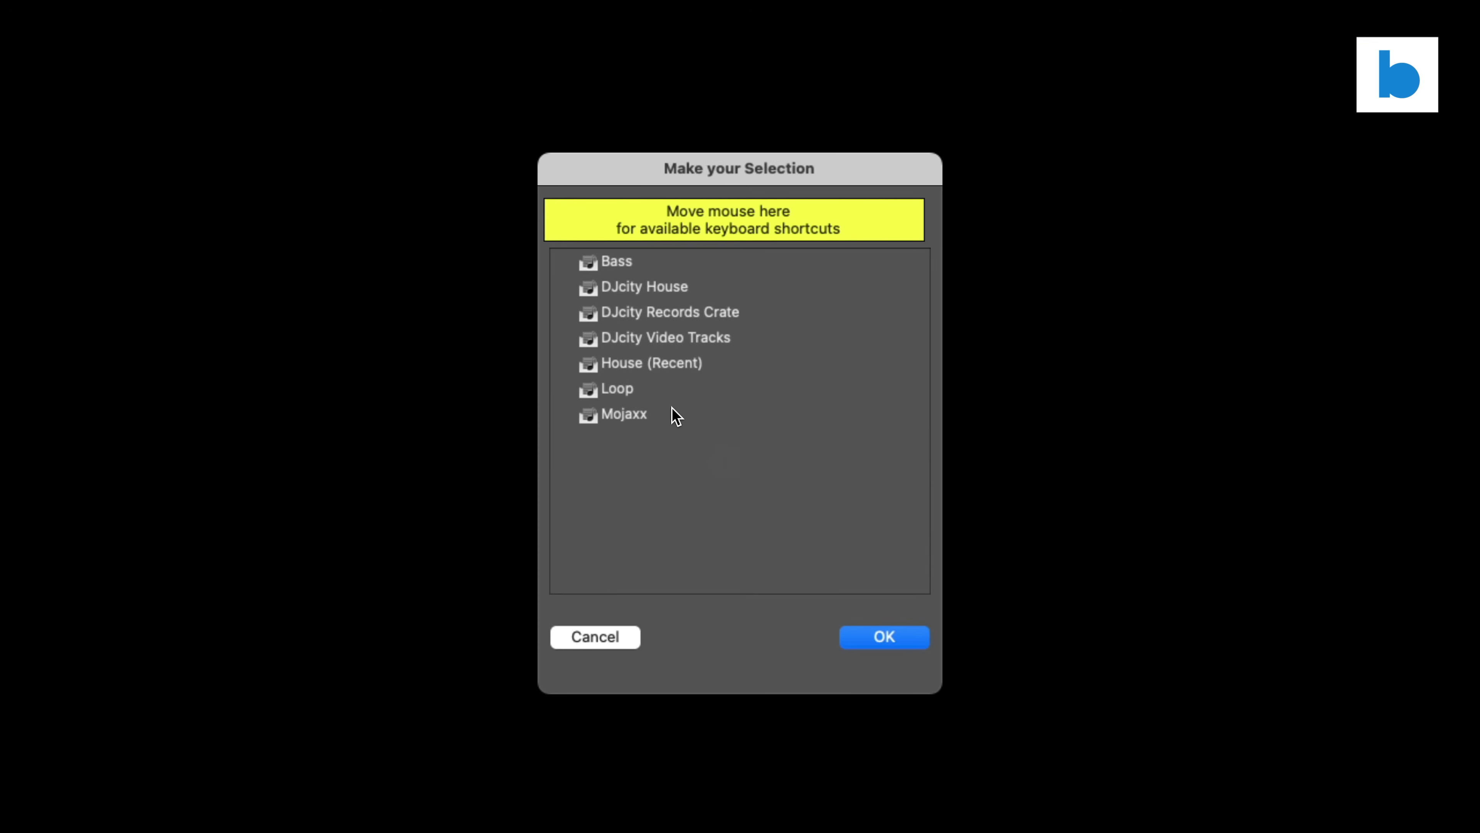
Select both the DJcity House and Loop crates and confirm them for conversion
click(664, 291)
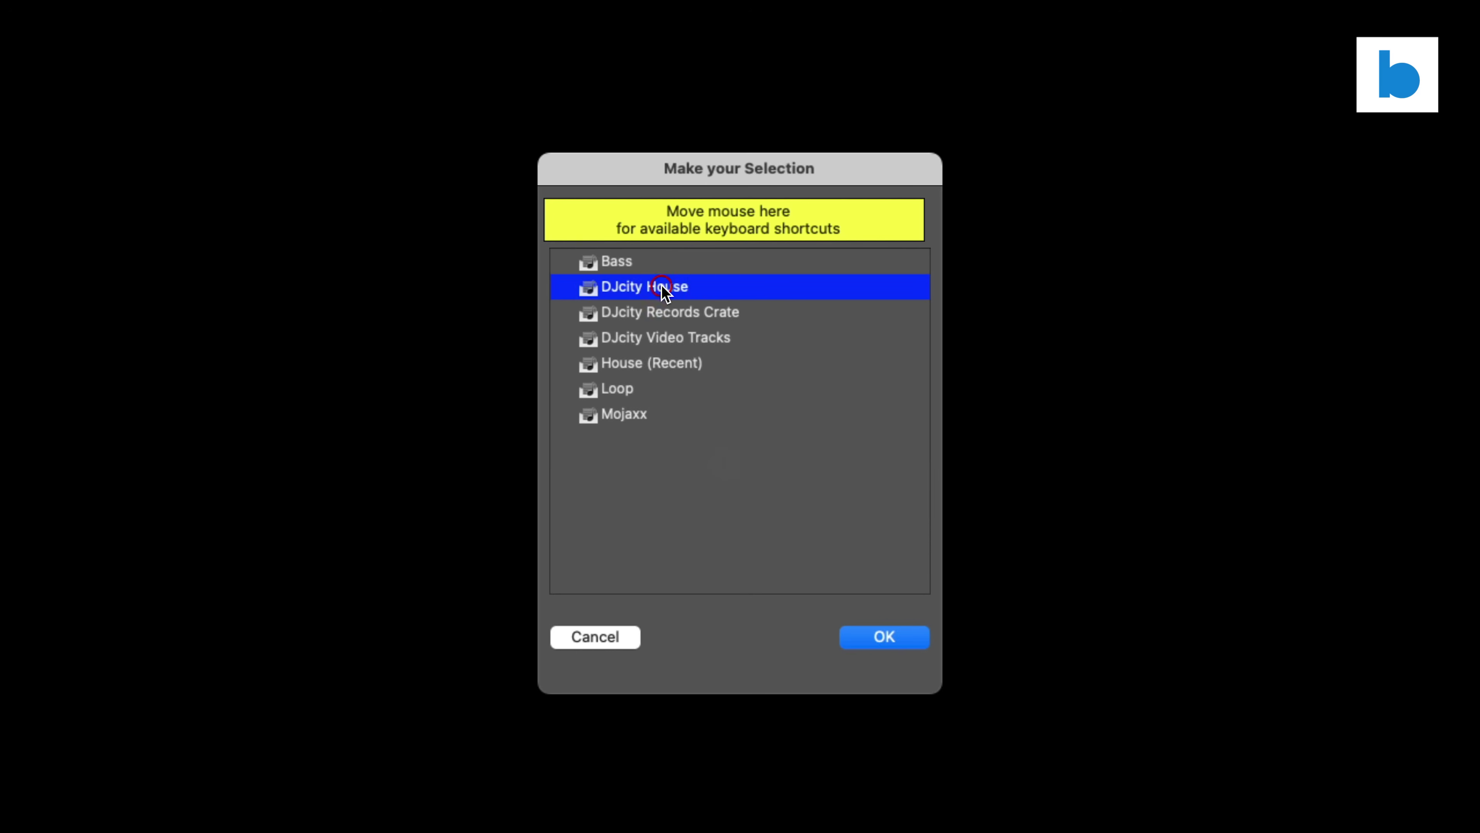
click(635, 392)
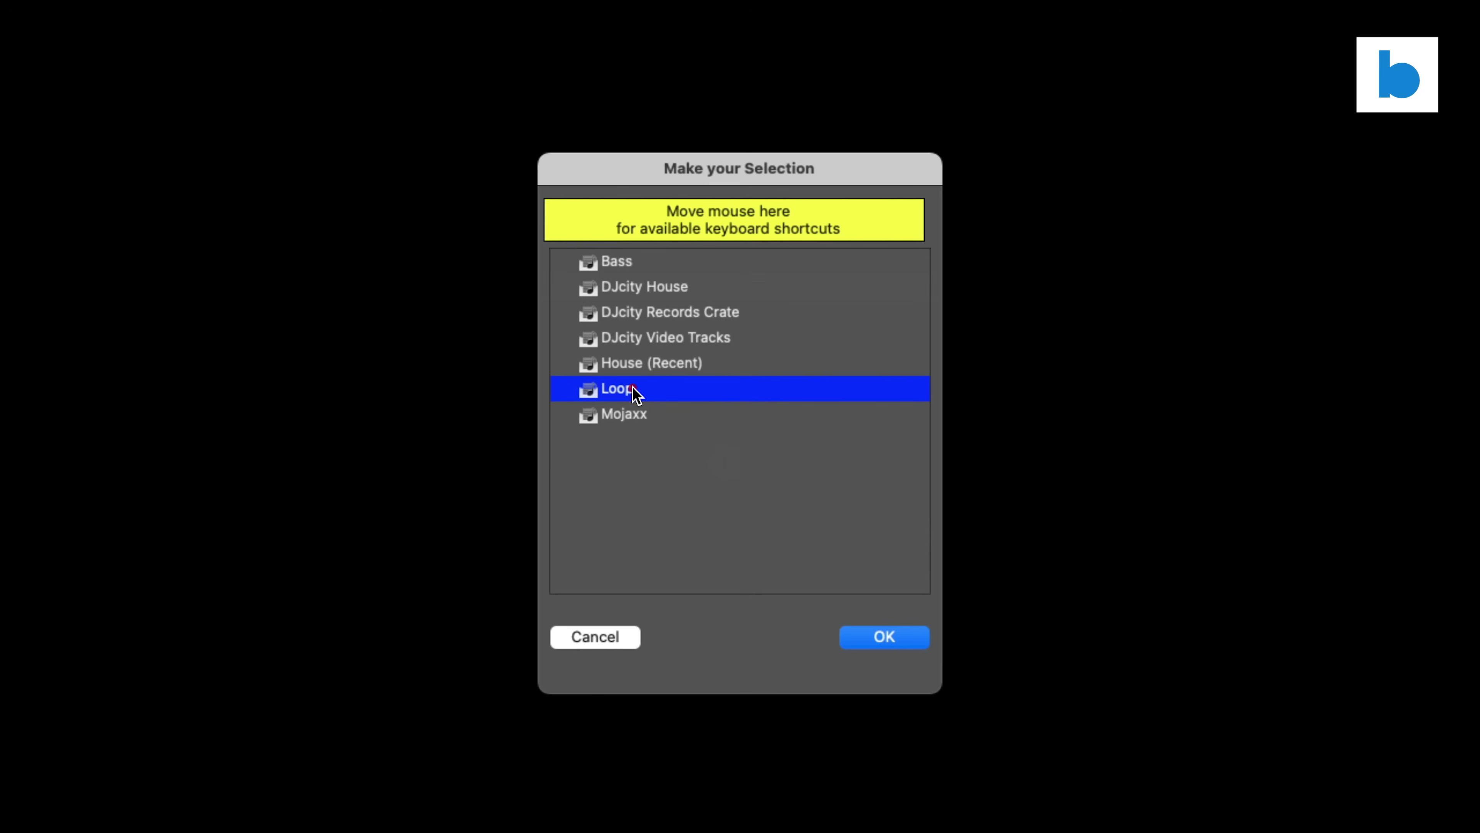
super+click(645, 287)
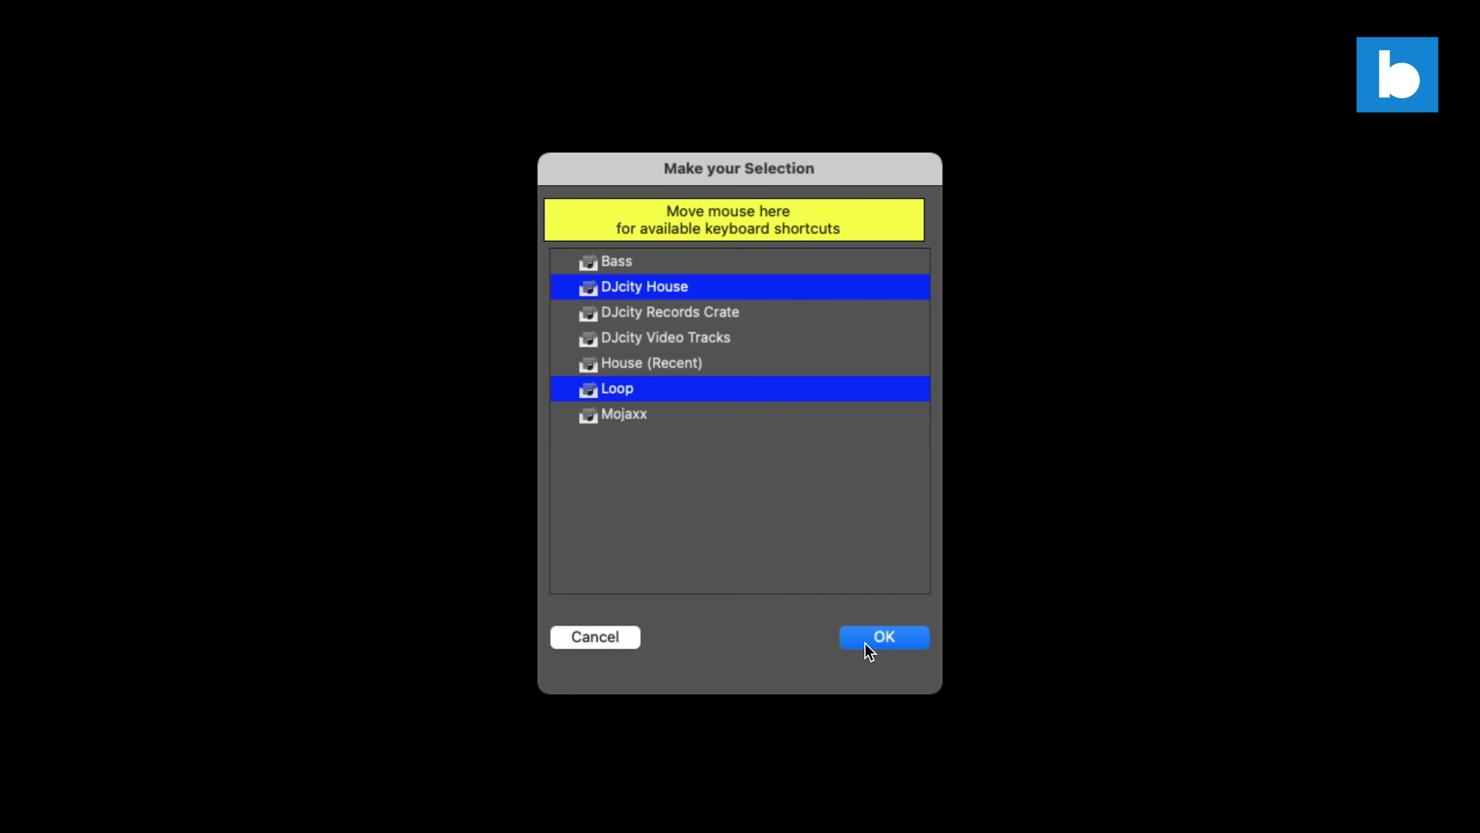
click(886, 638)
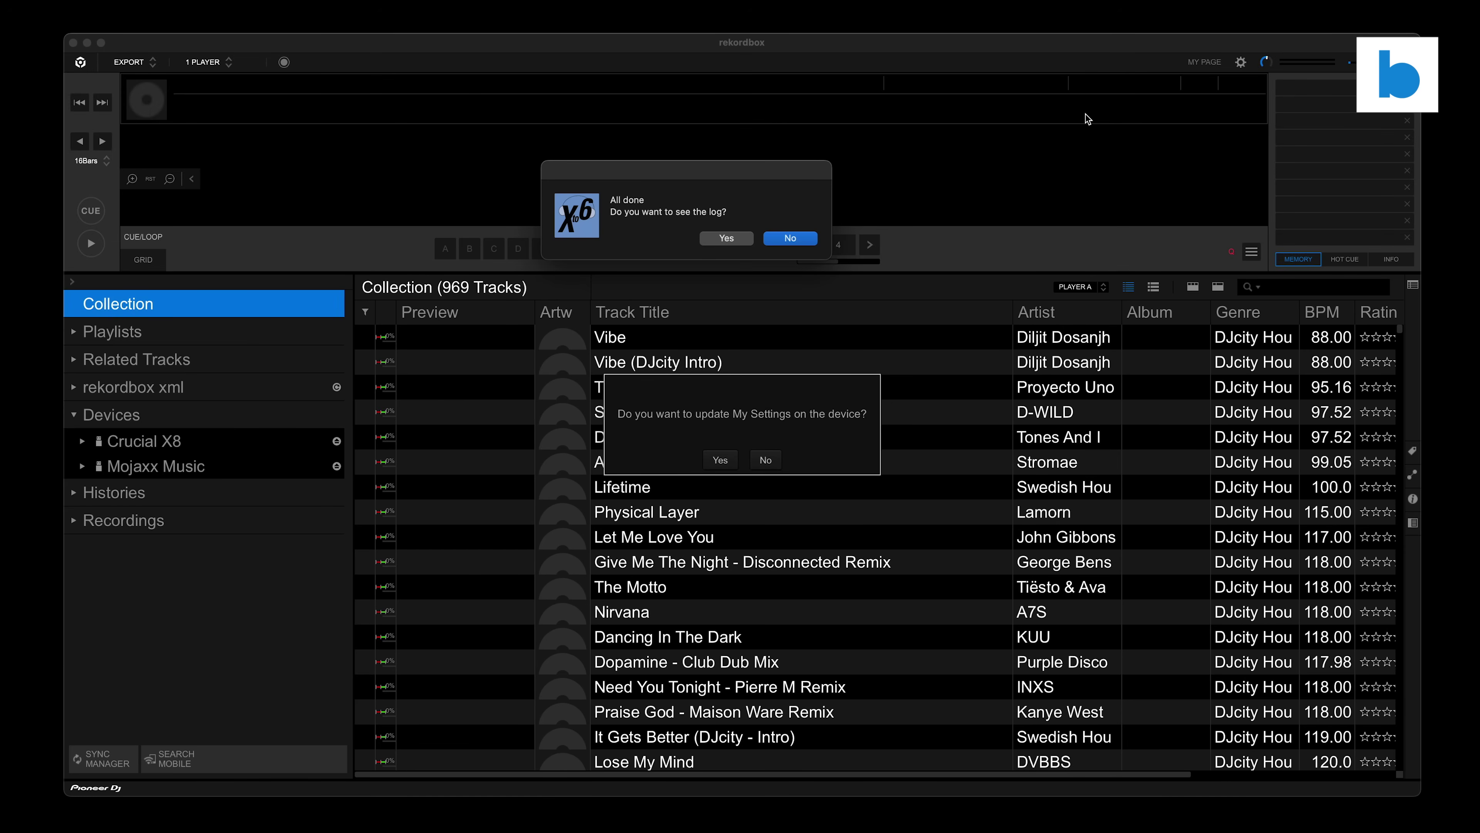
Decline the conversion log, accept the My Settings update, and select the first Collection track
click(809, 240)
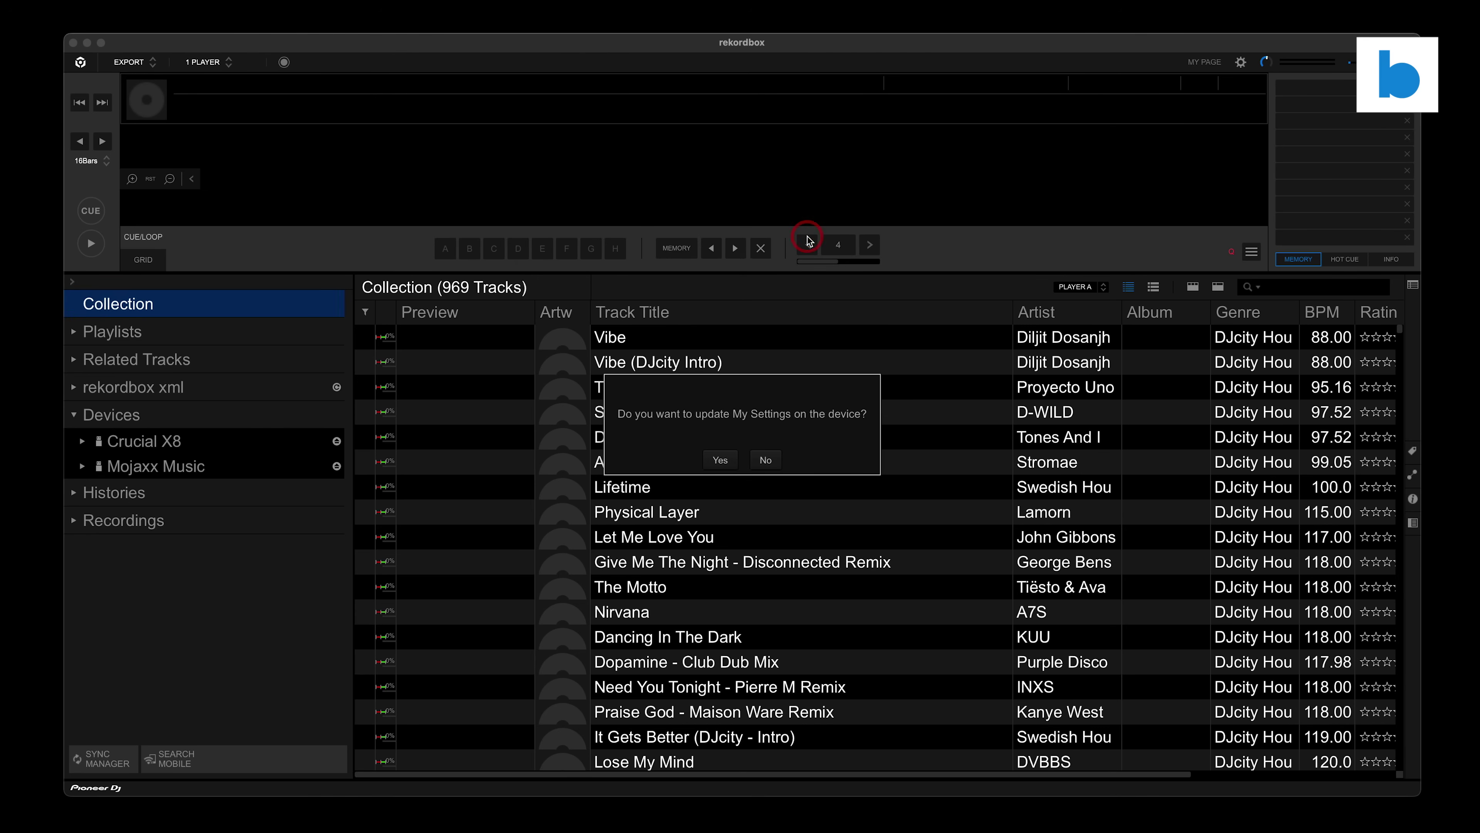
click(725, 460)
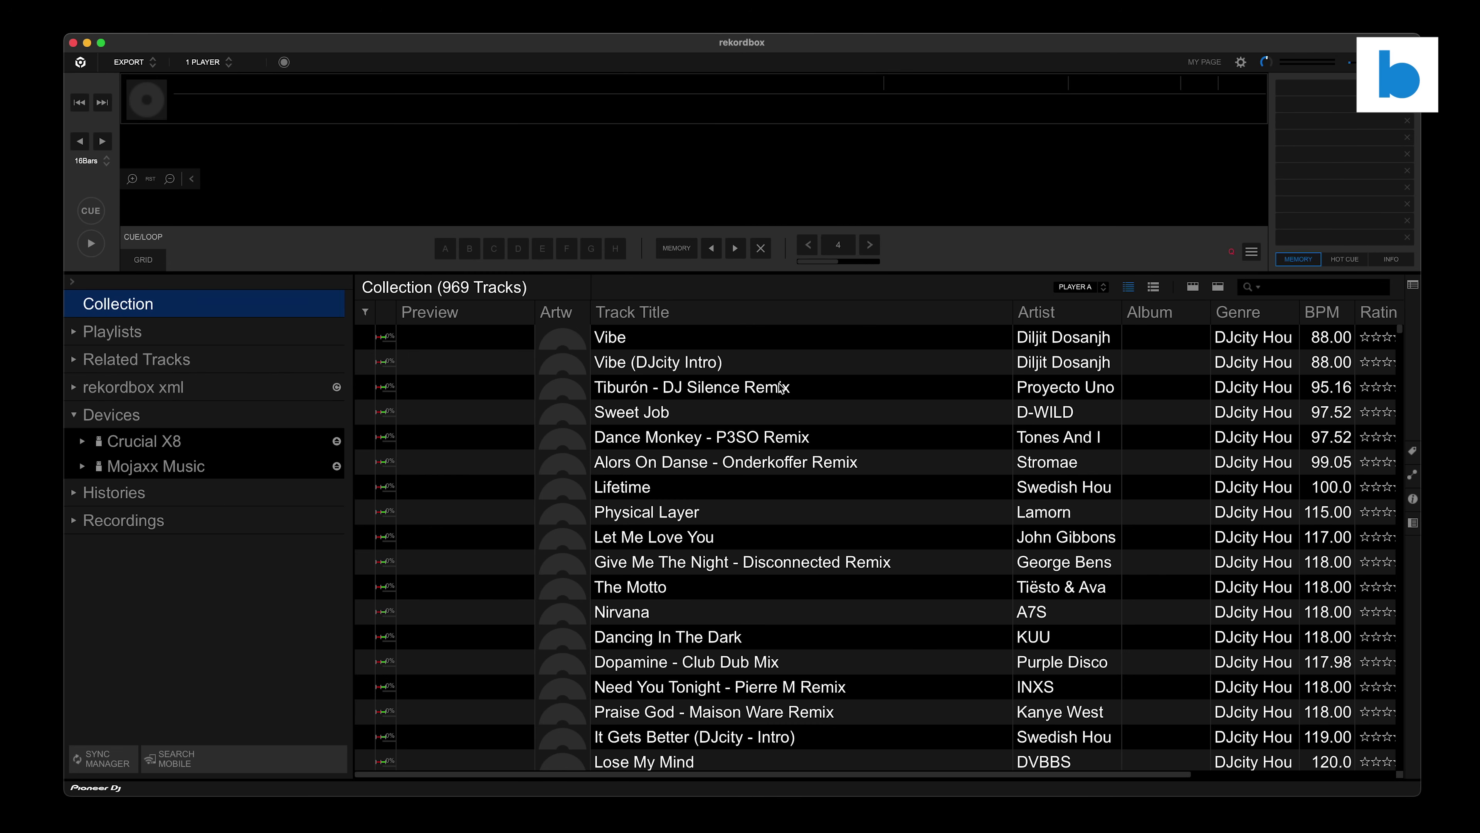
click(742, 344)
Scroll through the 969-track Collection, then jump back to its top
scroll(781, 451, down, 3)
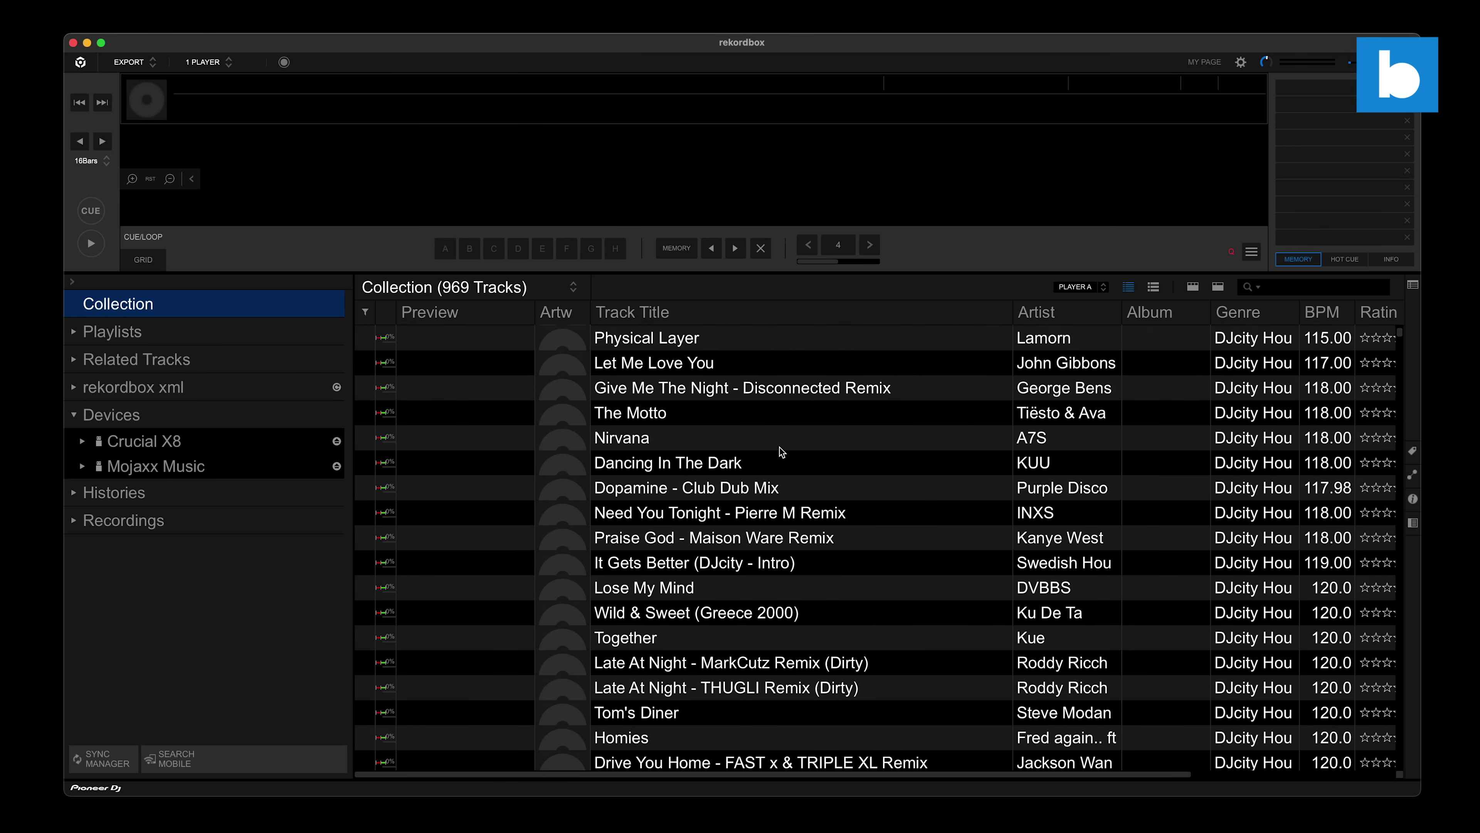
scroll(781, 451, up, 3)
scroll(781, 451, down, 20)
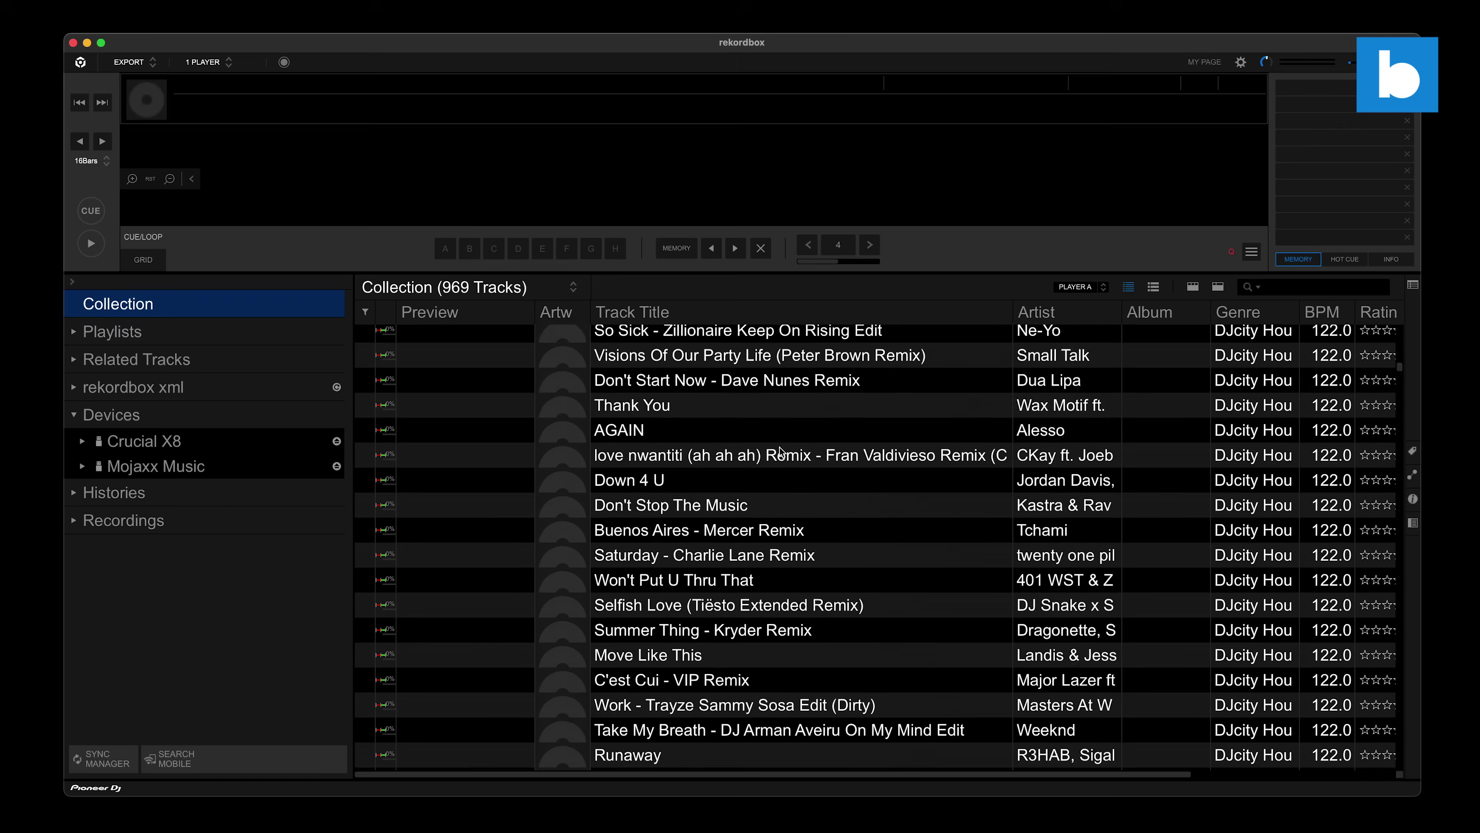
scroll(781, 450, down, 15)
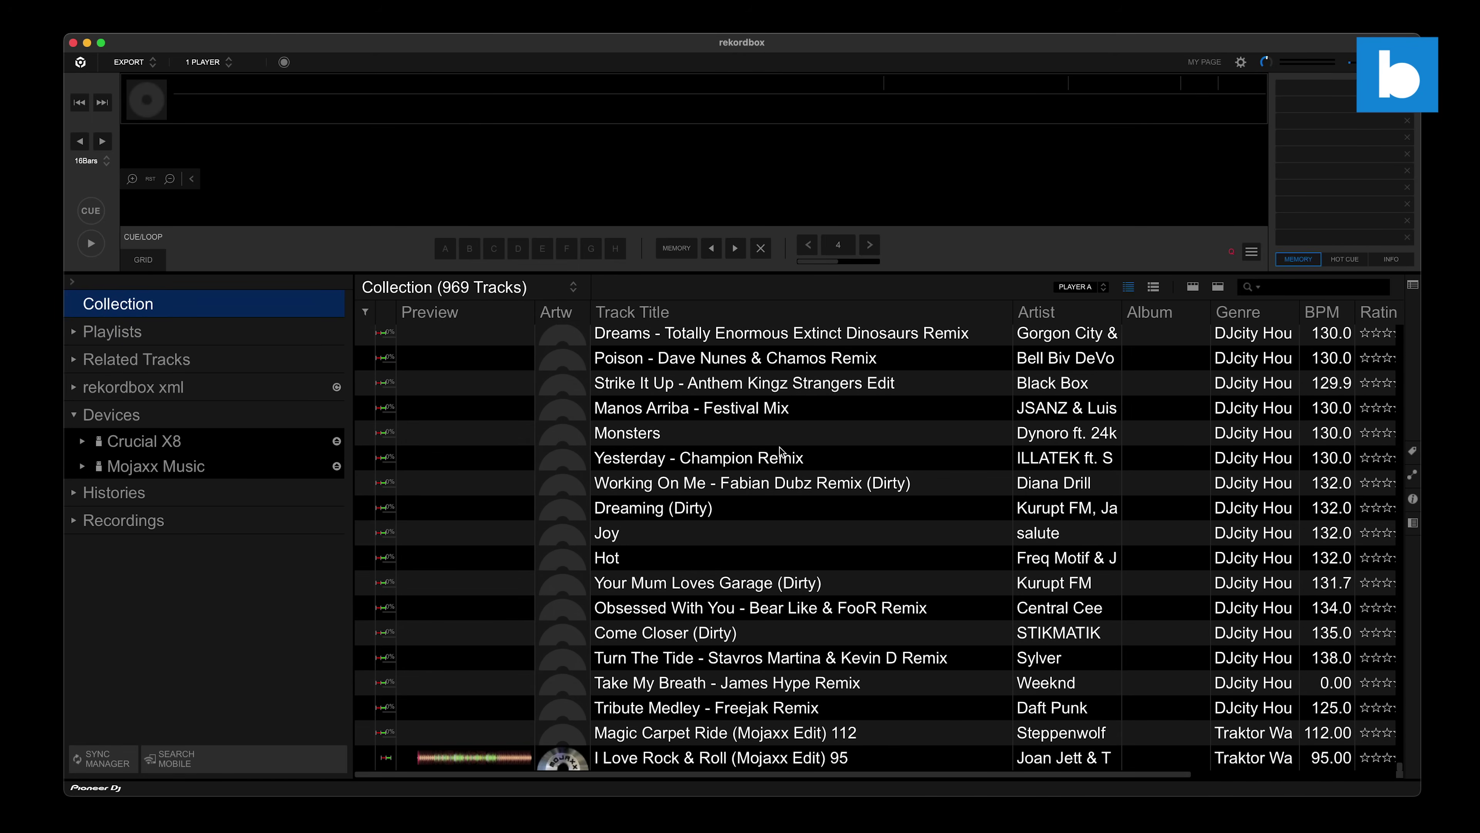
scroll(781, 450, up, 15)
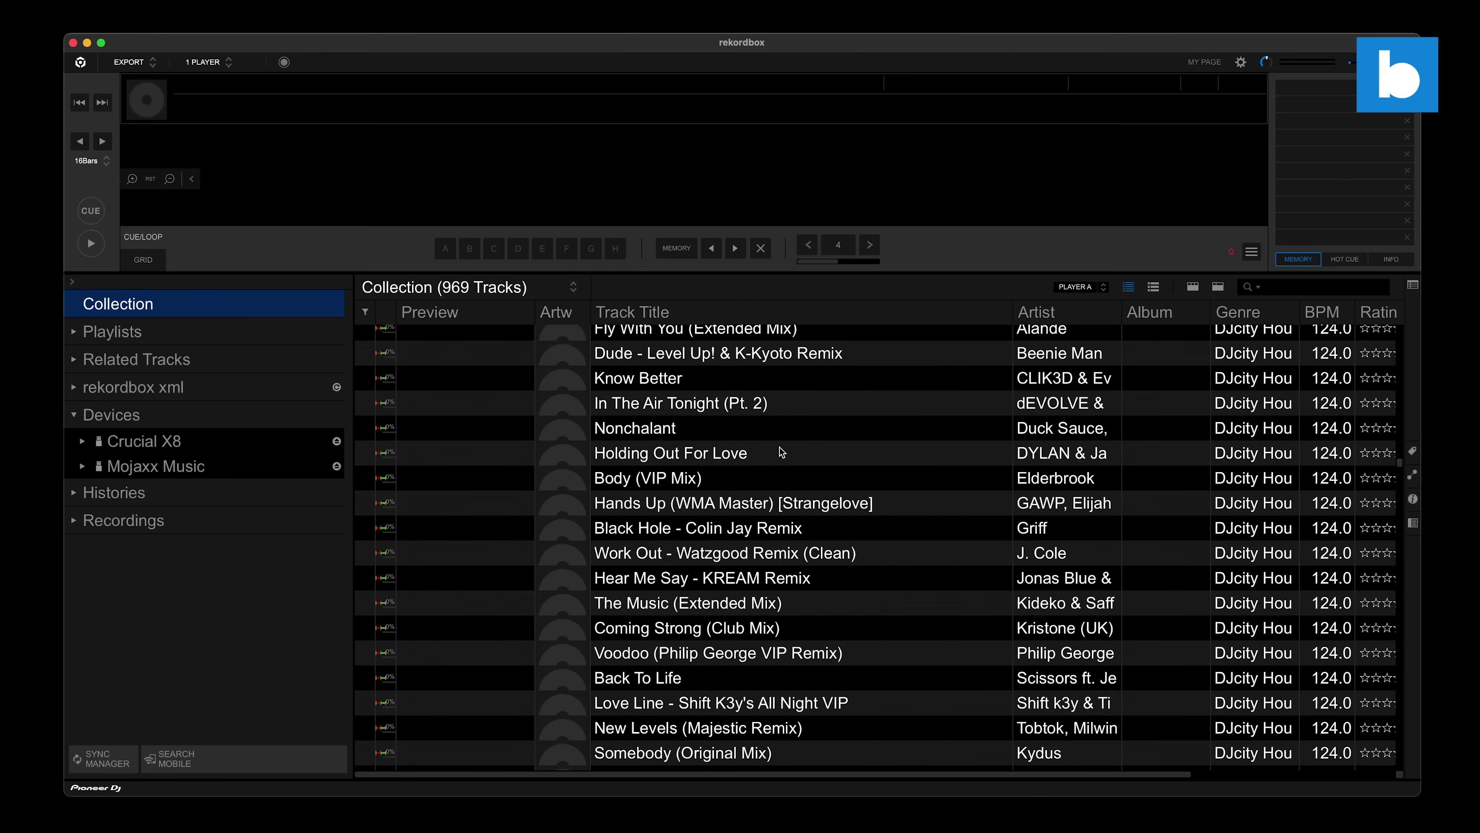
key(Home)
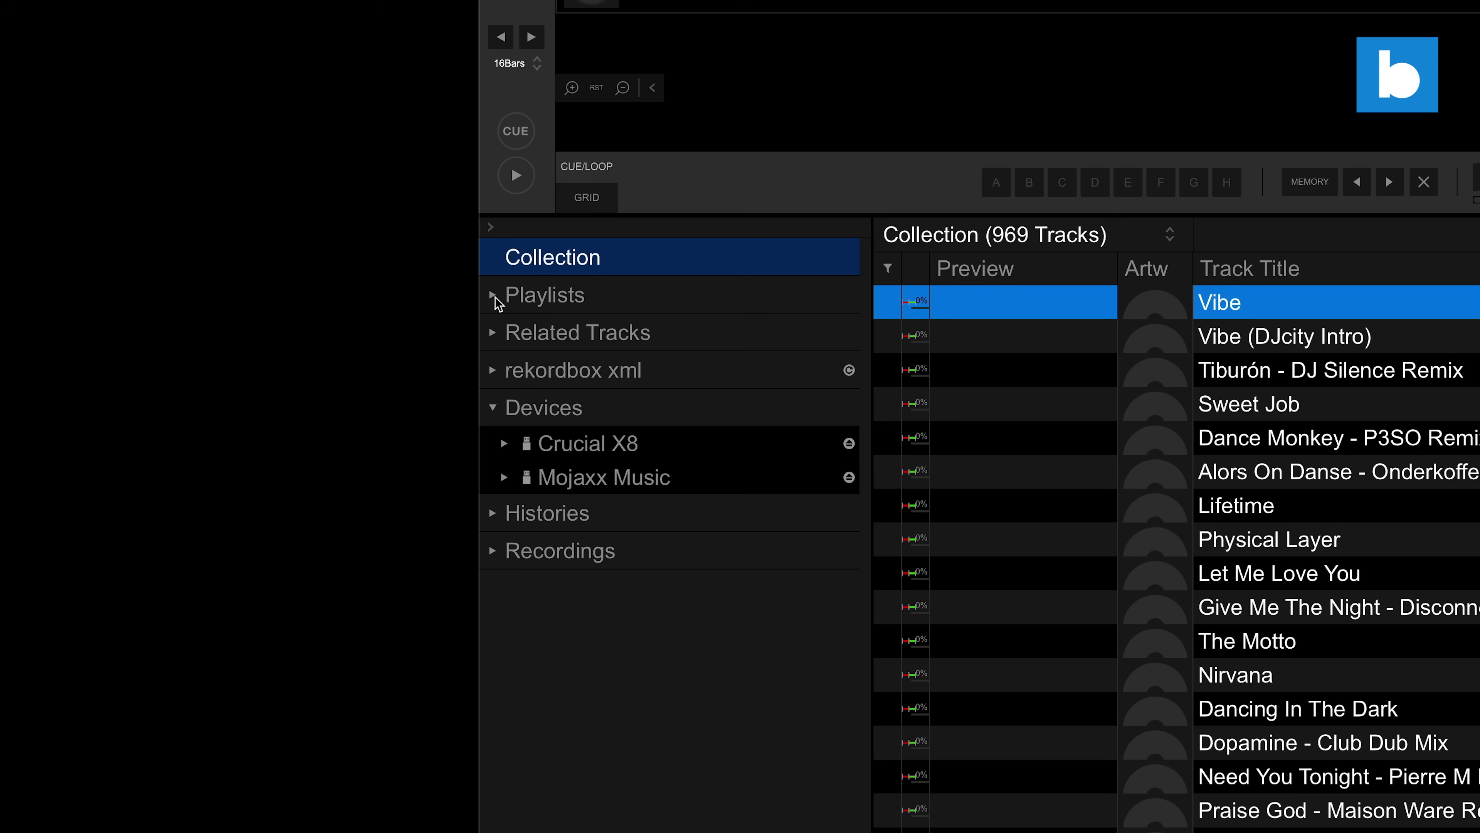
click(75, 335)
Expand Playlists > XML to Rekordbox 6 > Selected Serato Crates, check Loop, and open the 967-track DJcity House playlist
click(493, 295)
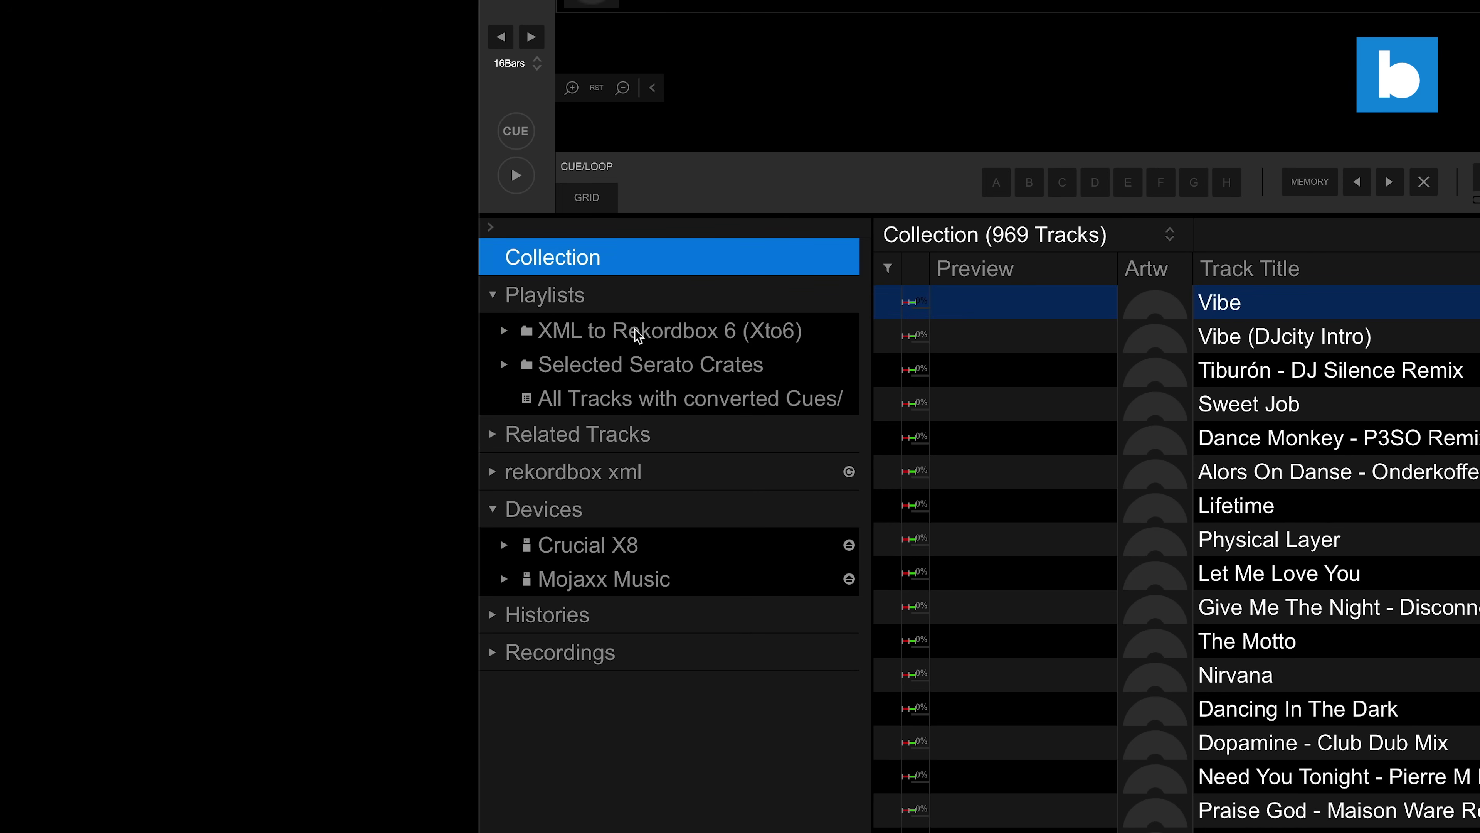
click(506, 332)
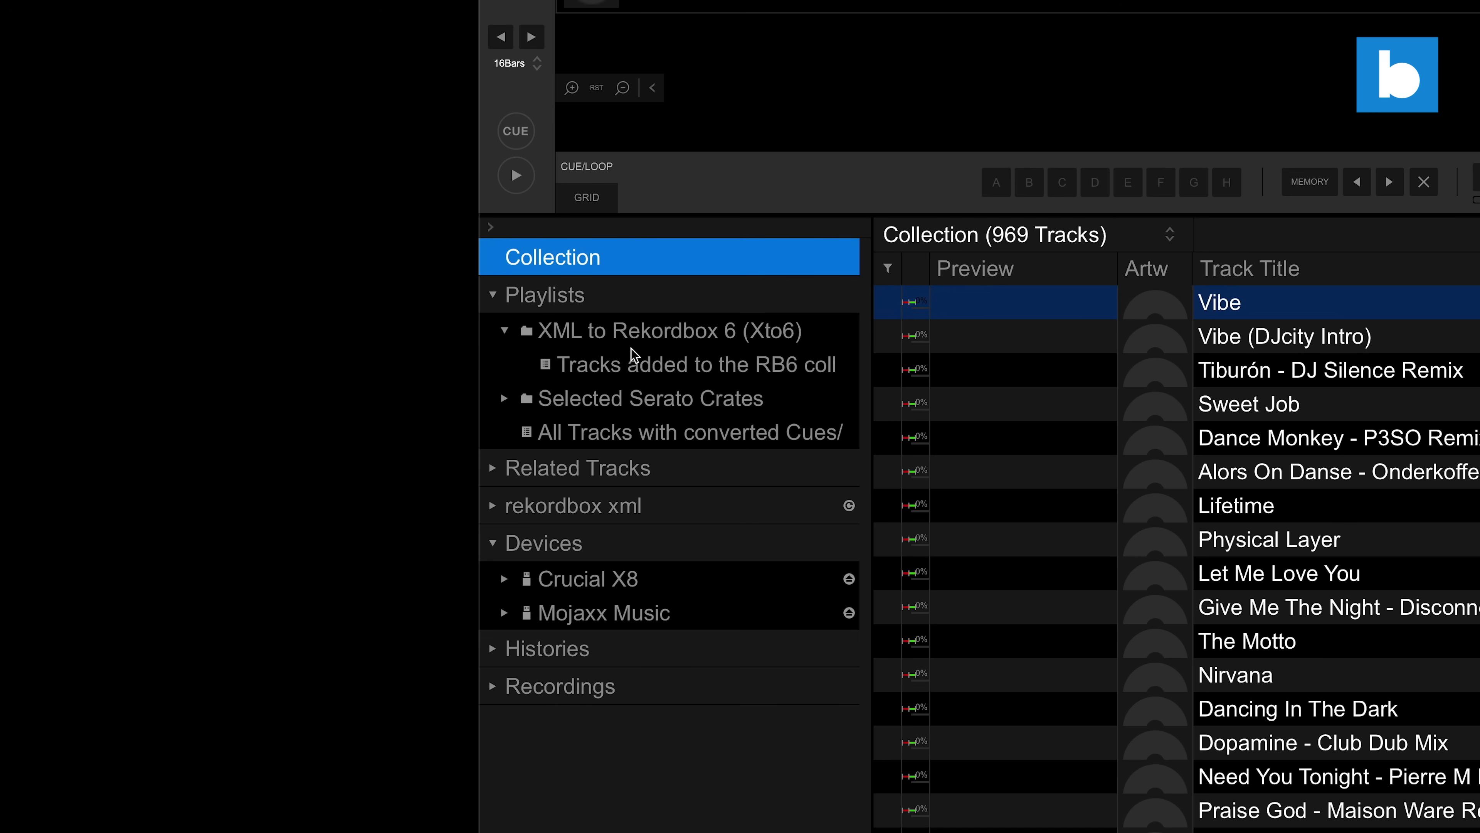
click(636, 366)
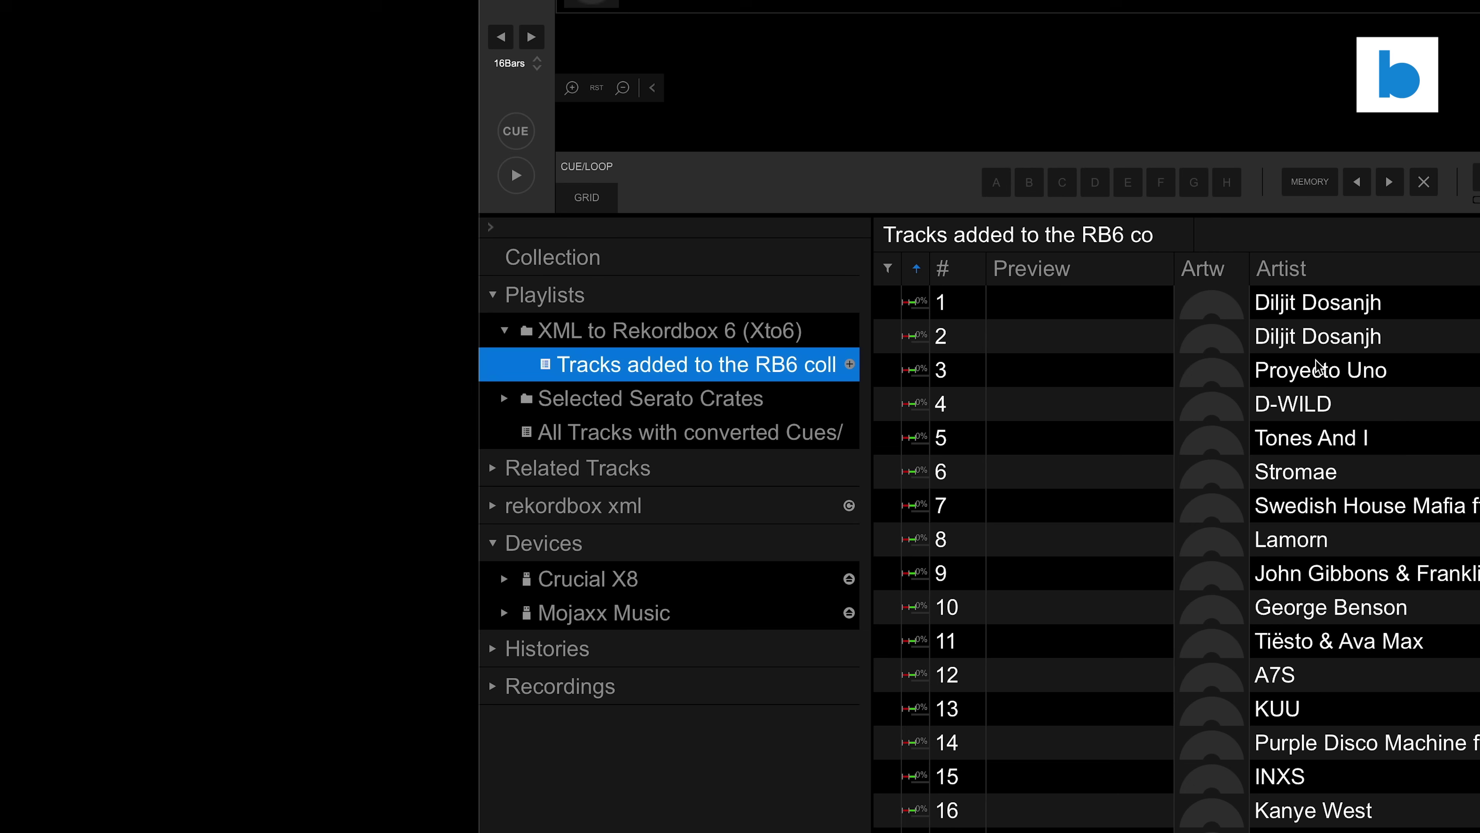
click(673, 406)
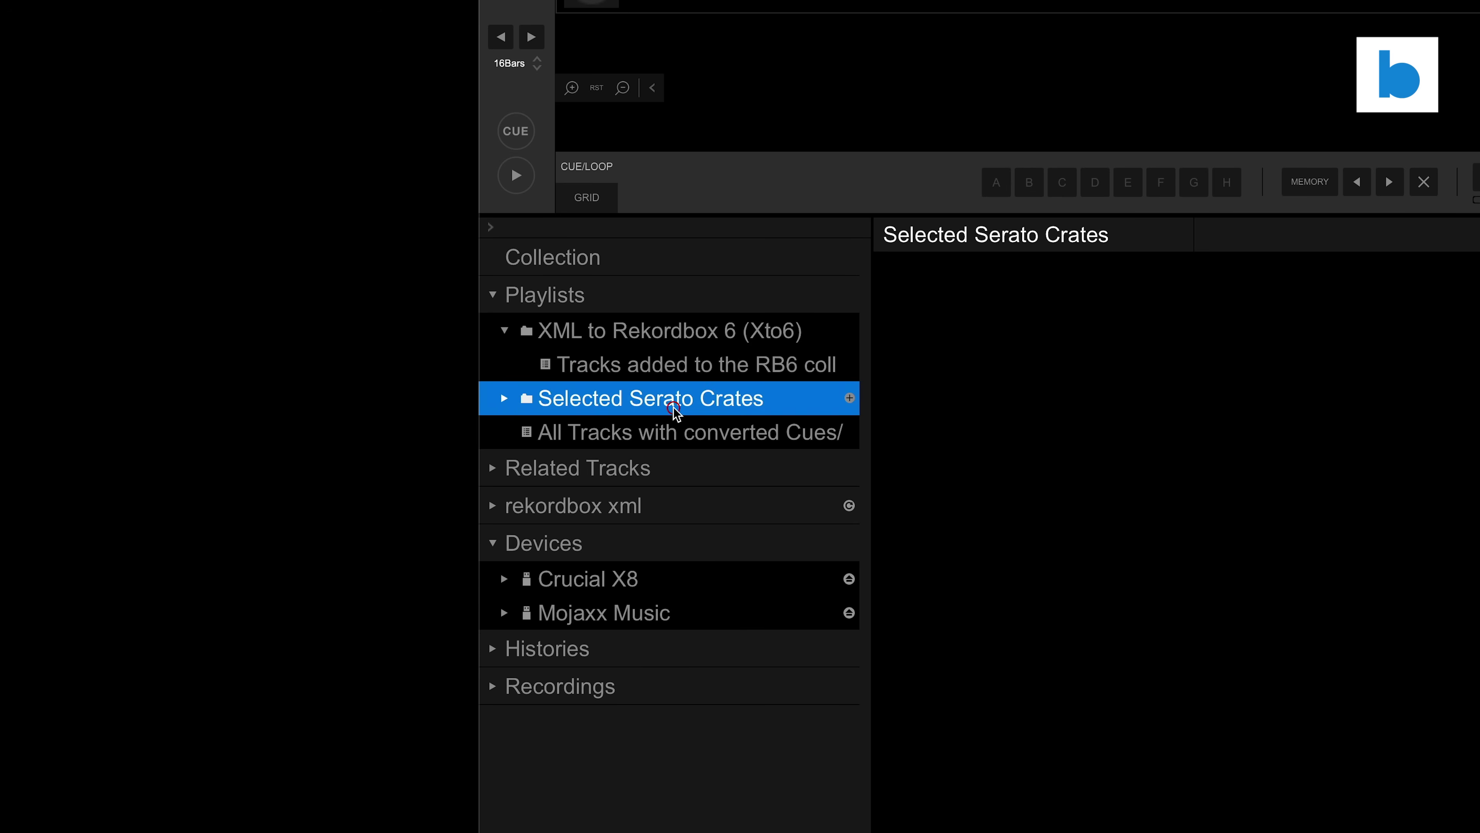
click(505, 398)
click(572, 433)
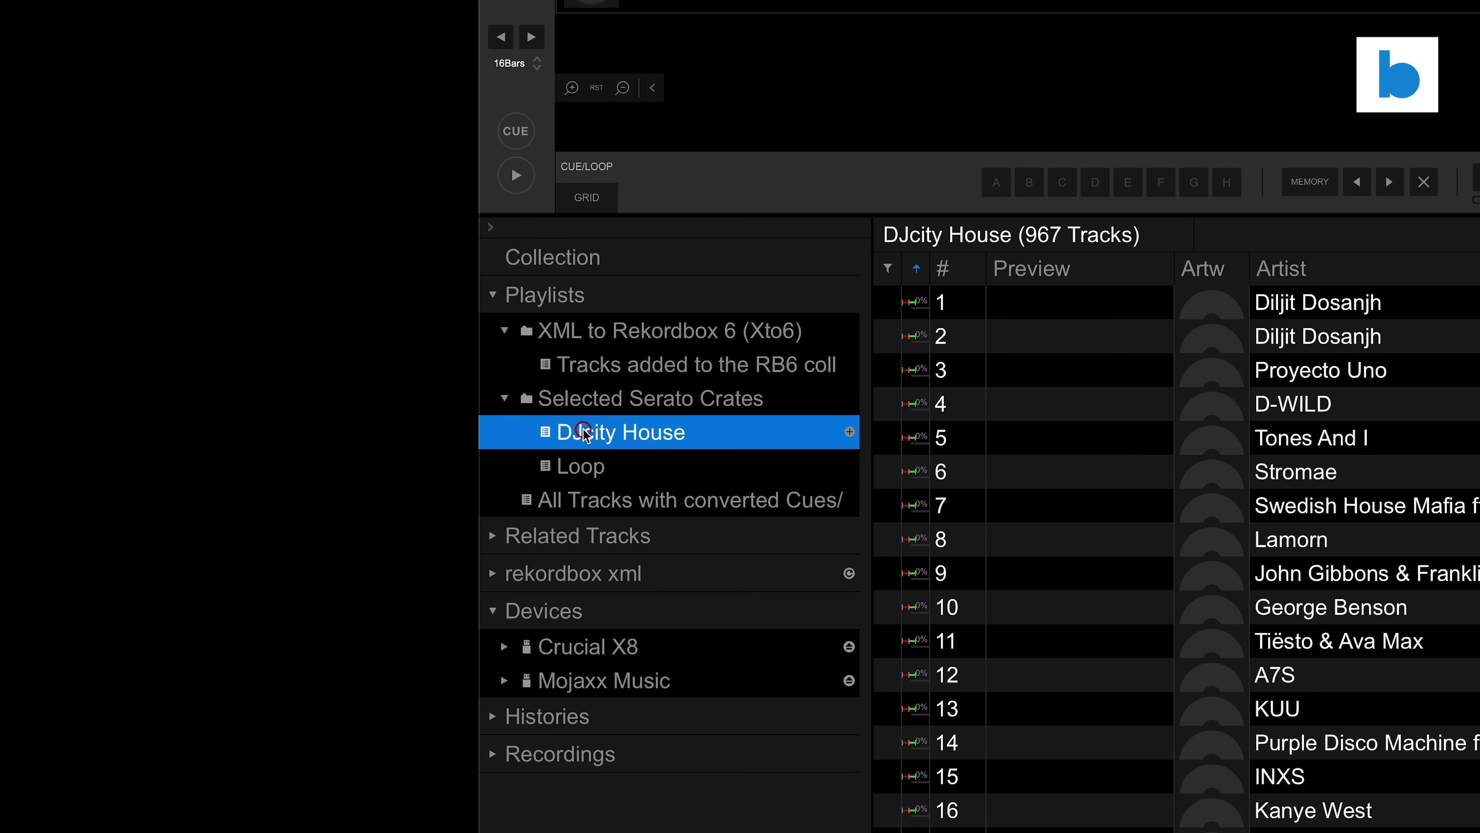
click(586, 465)
click(606, 436)
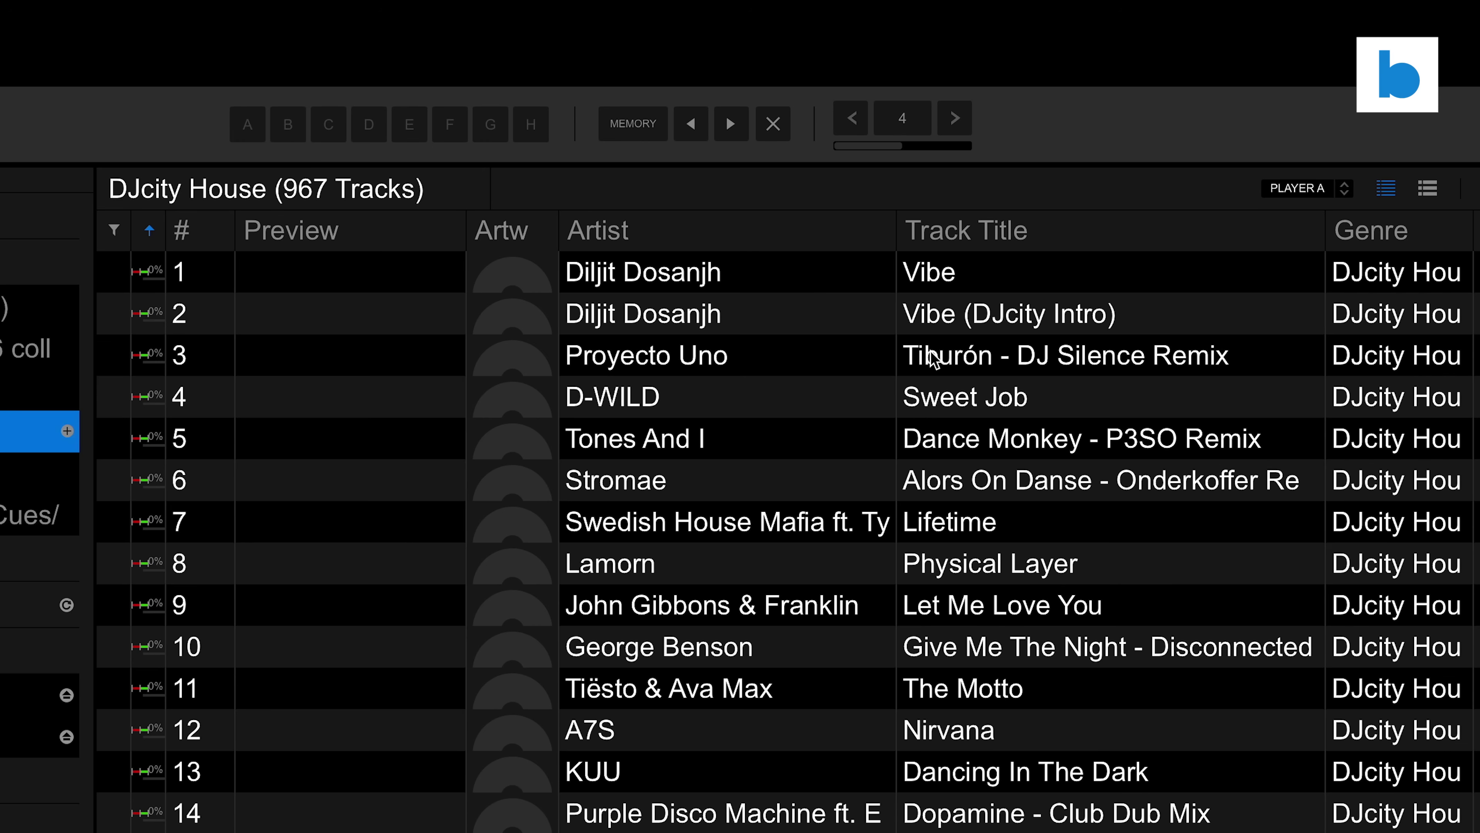
Select all DJcity House tracks and run Analyze Tracks with Phrase checked
click(994, 273)
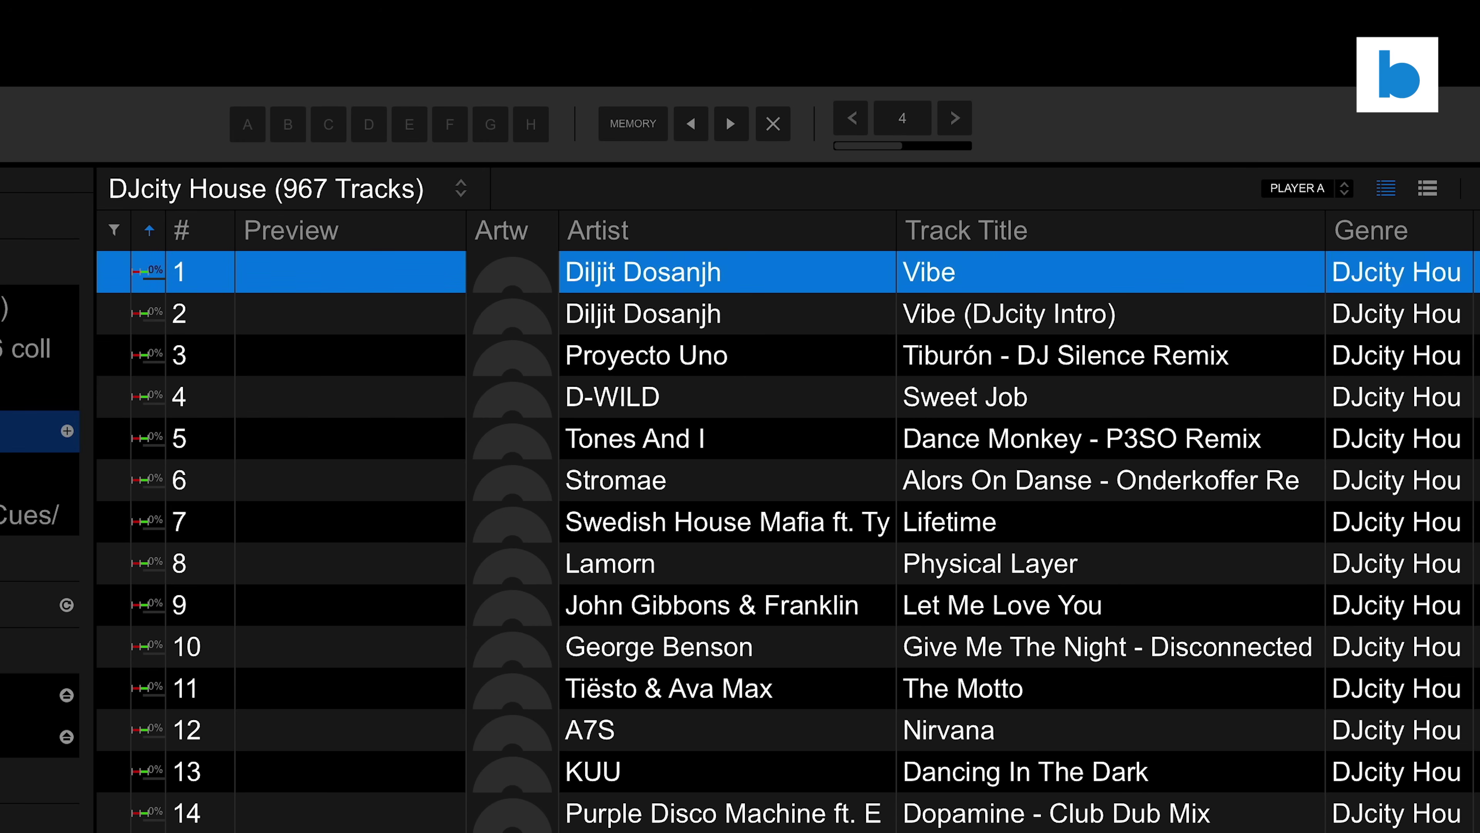
key(ctrl+a)
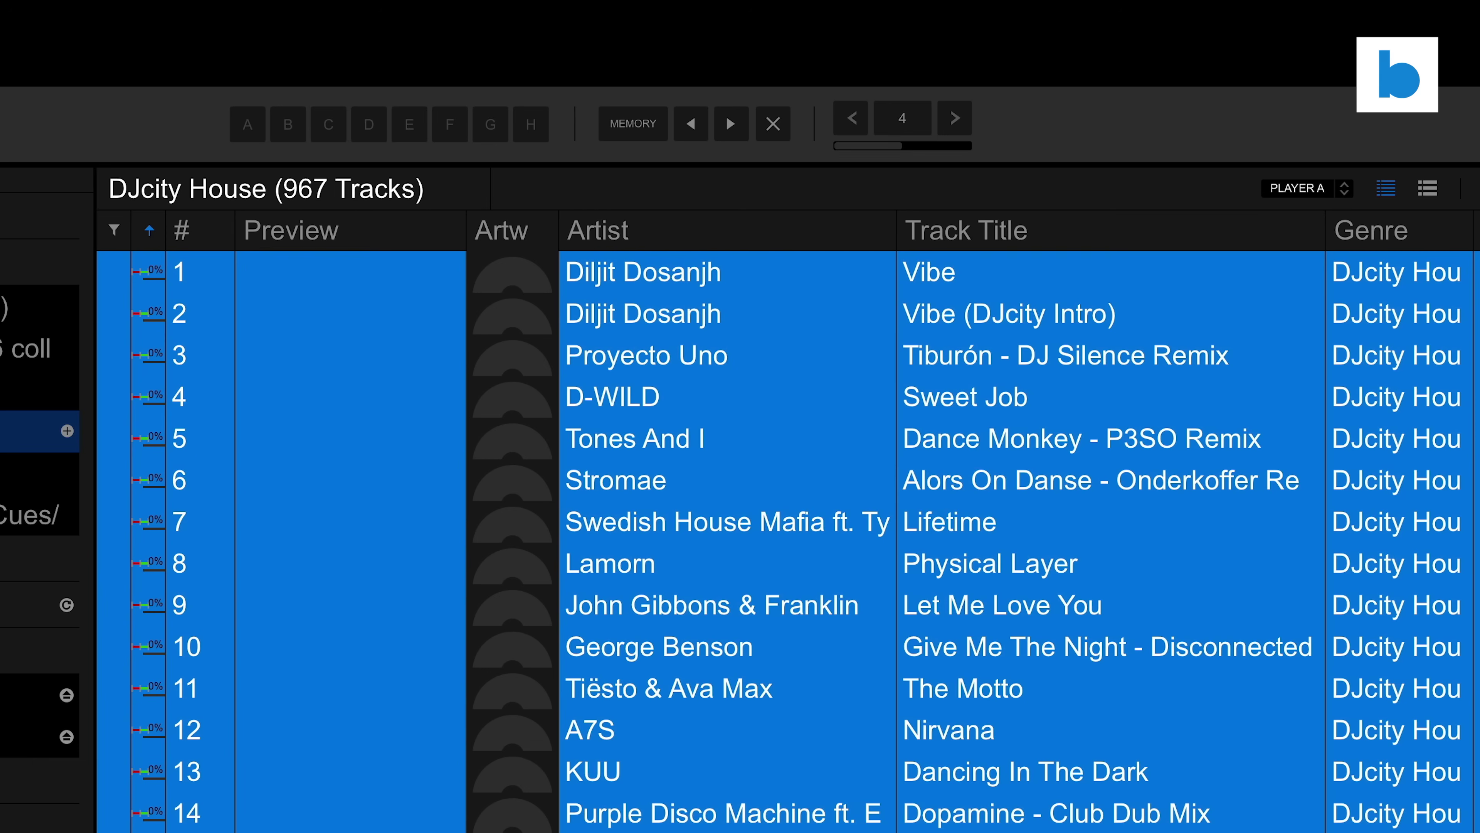
right_click(719, 626)
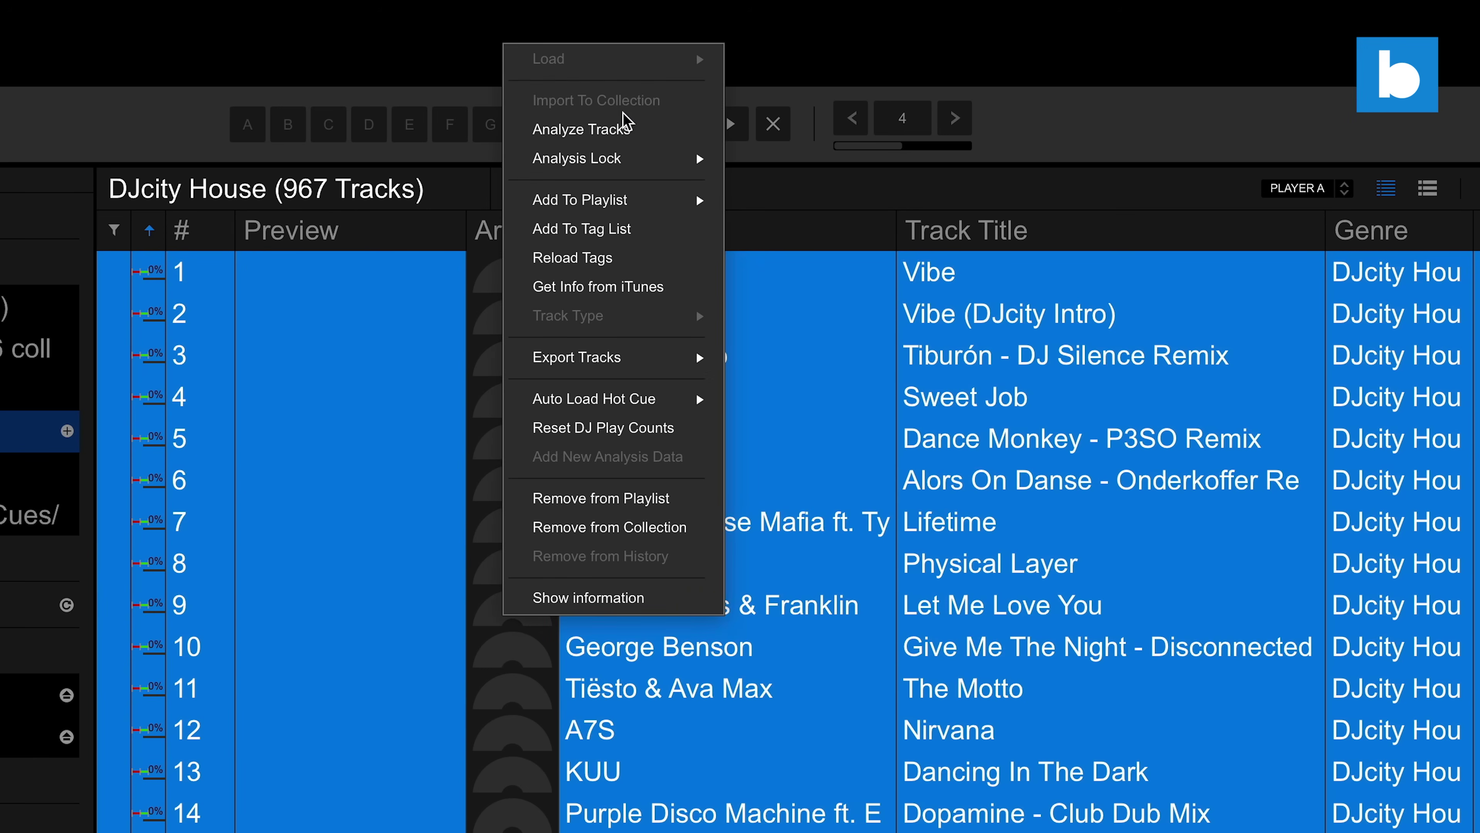
click(623, 127)
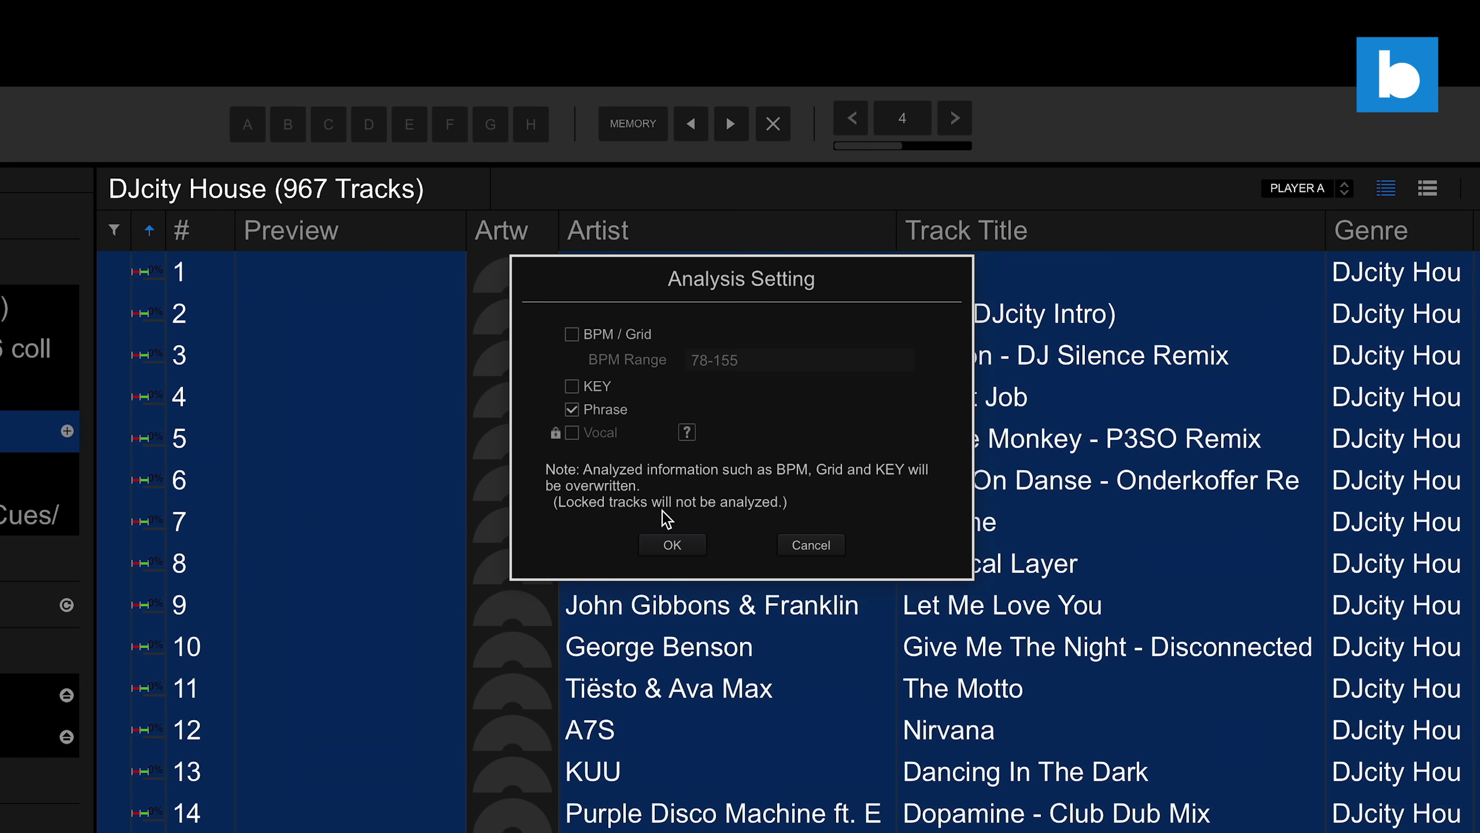
click(672, 545)
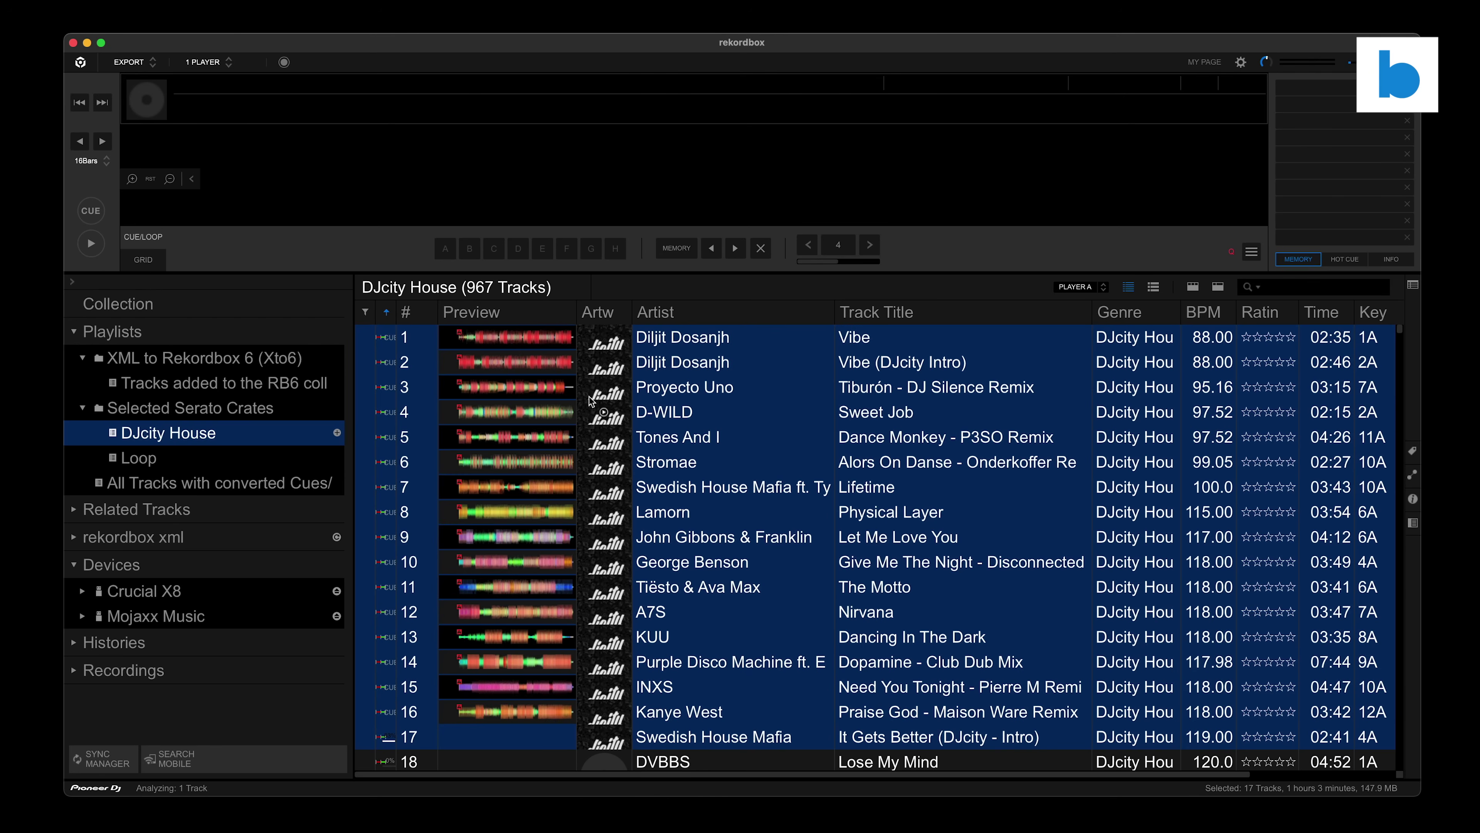
Load Let Me Love You, check near its end, then load Vibe into the deck
click(746, 437)
click(749, 534)
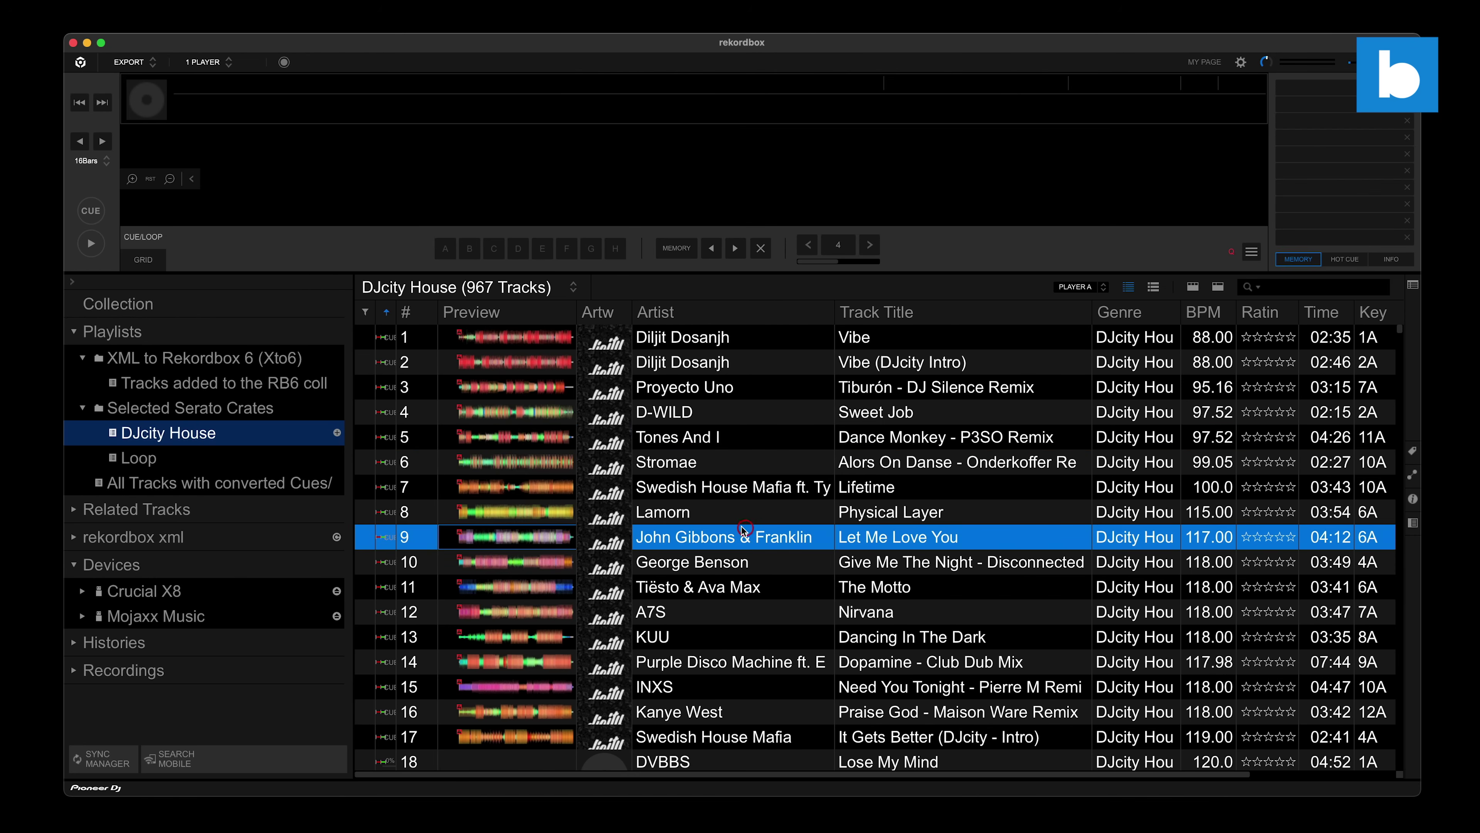
double_click(720, 539)
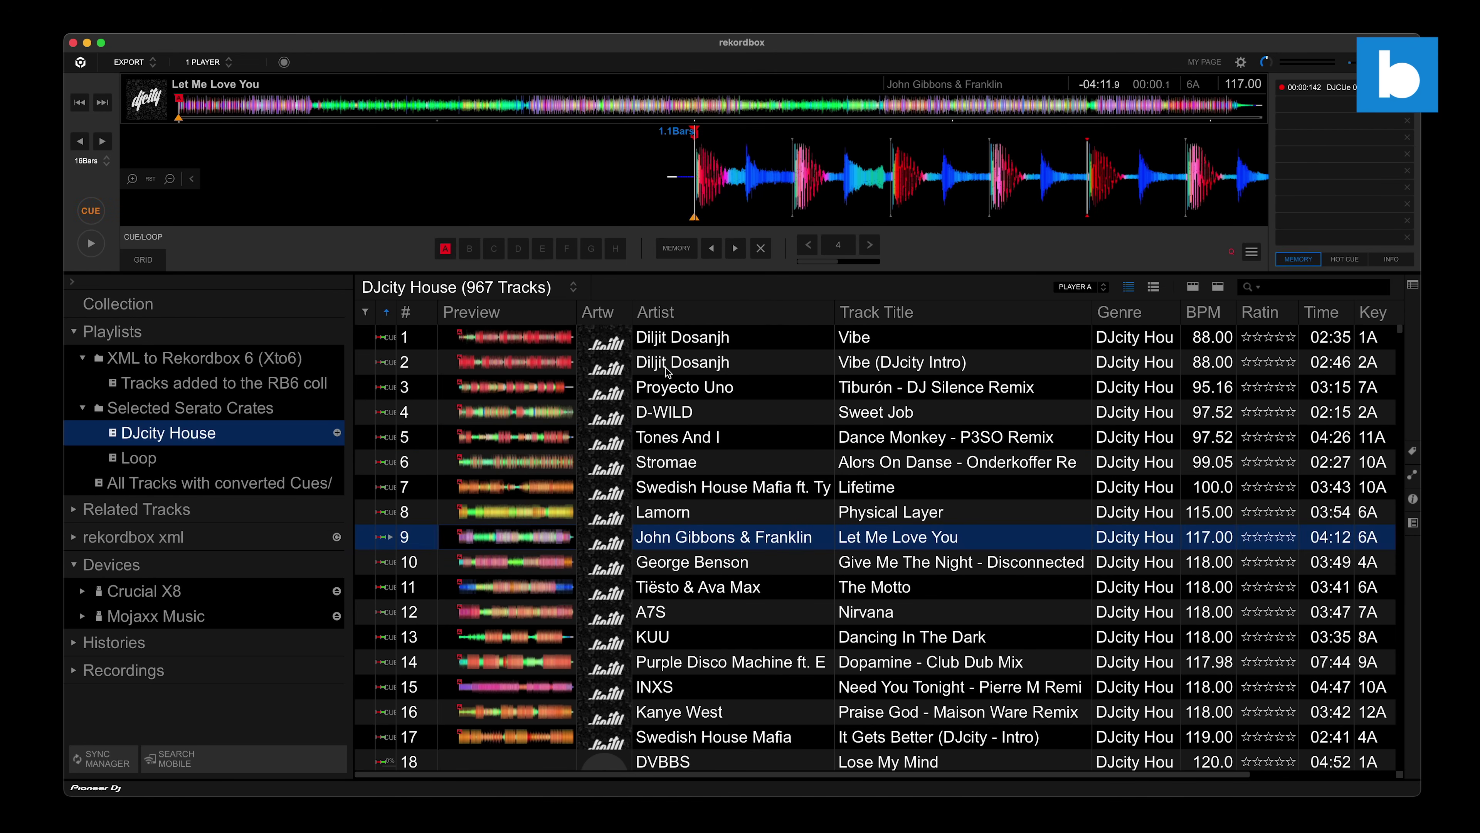
click(1182, 103)
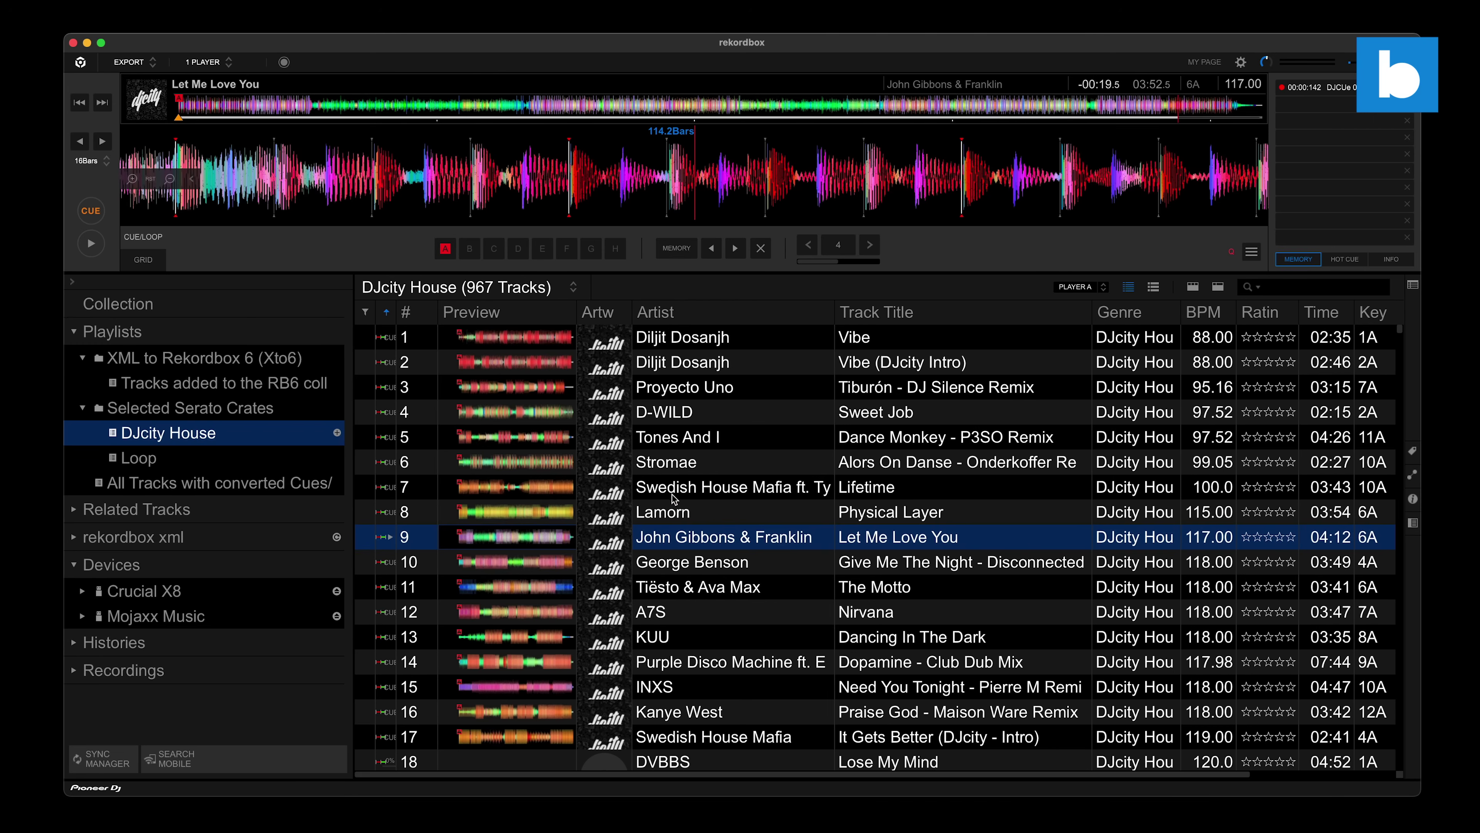
double_click(682, 336)
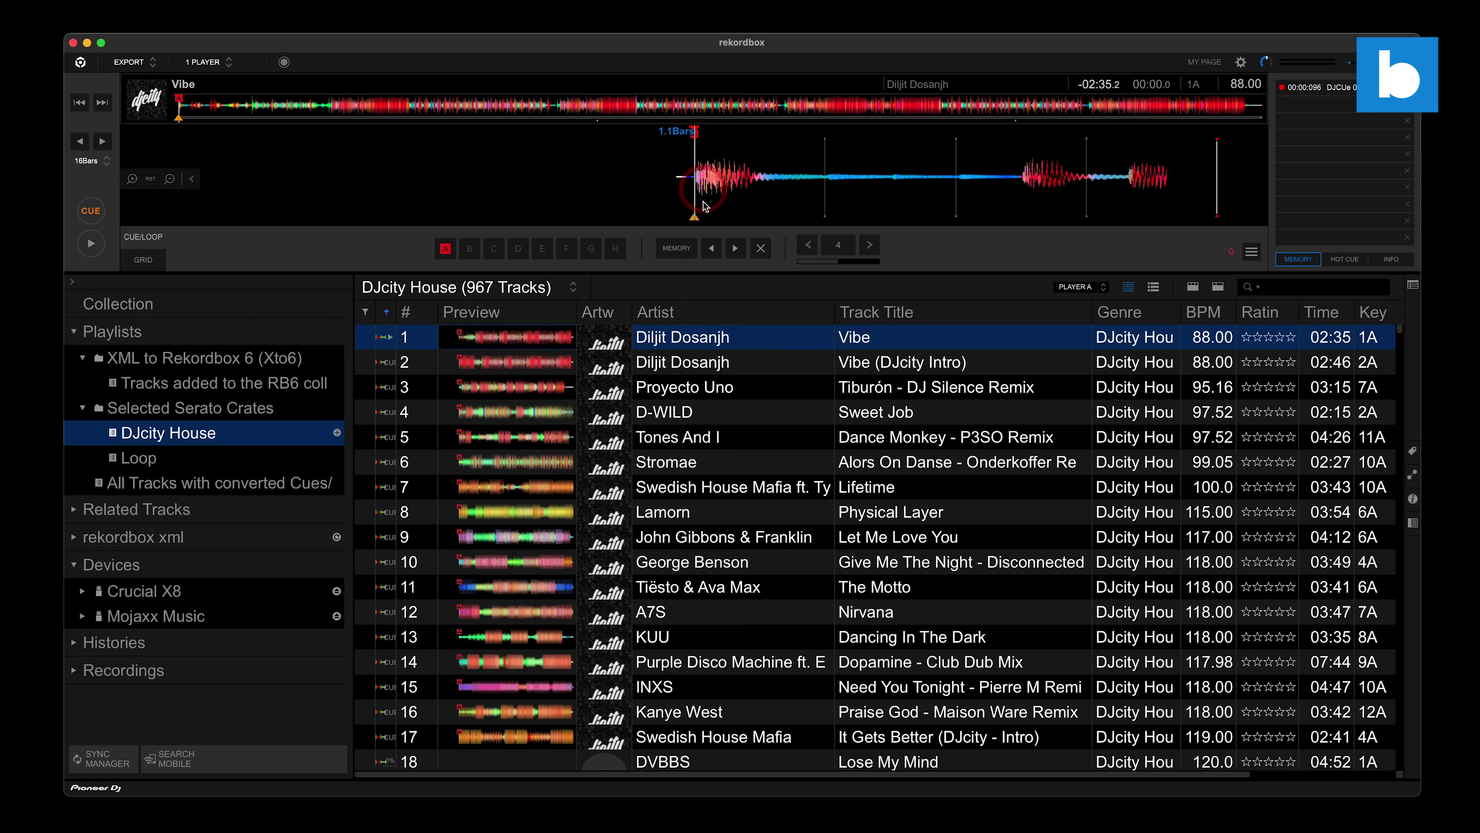
Step the deck through Vibe (DJcity Intro), Tiburón, Sweet Job, Dance Monkey and onward to The Motto
click(103, 104)
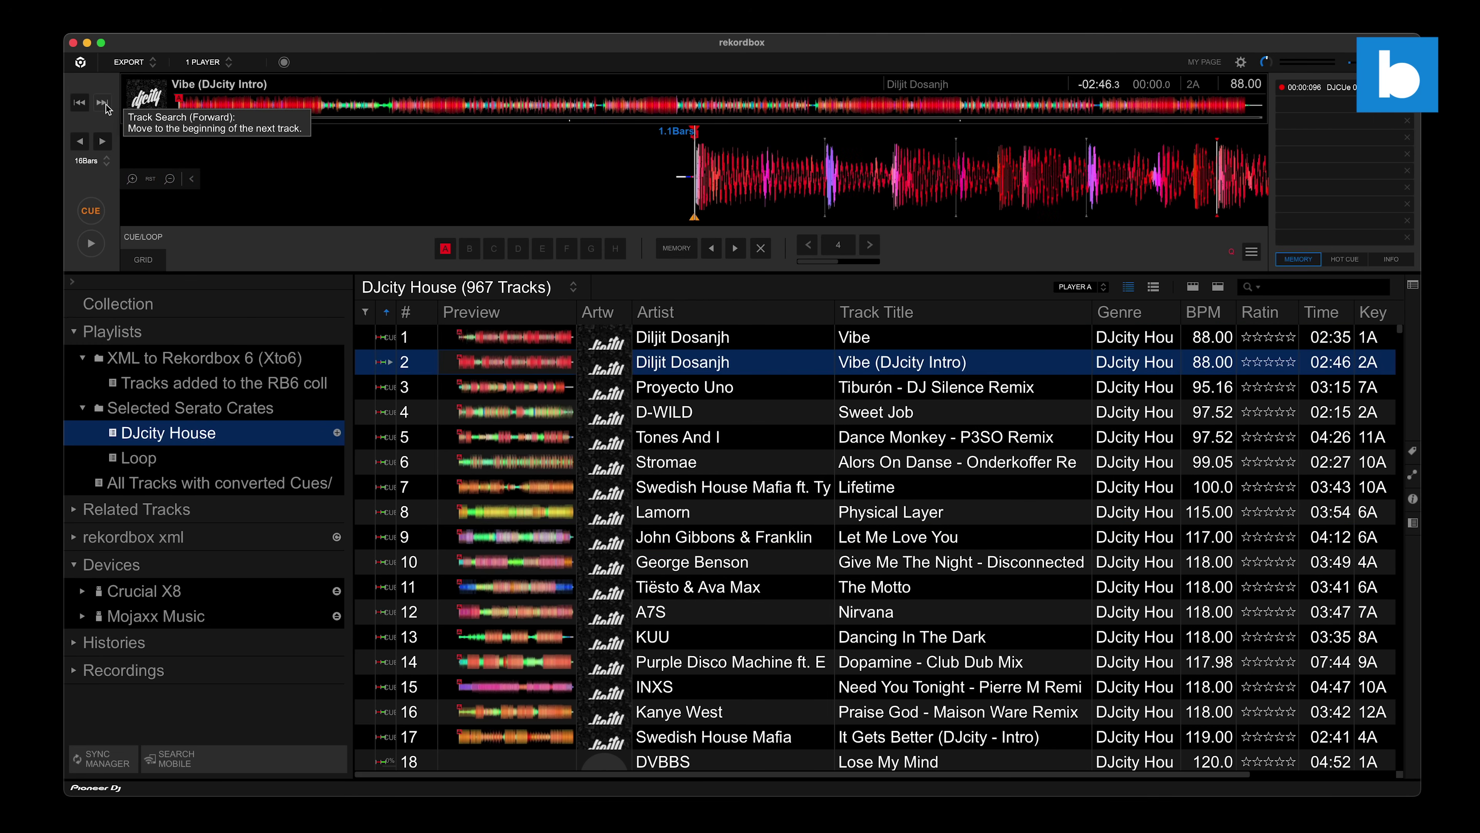
click(105, 105)
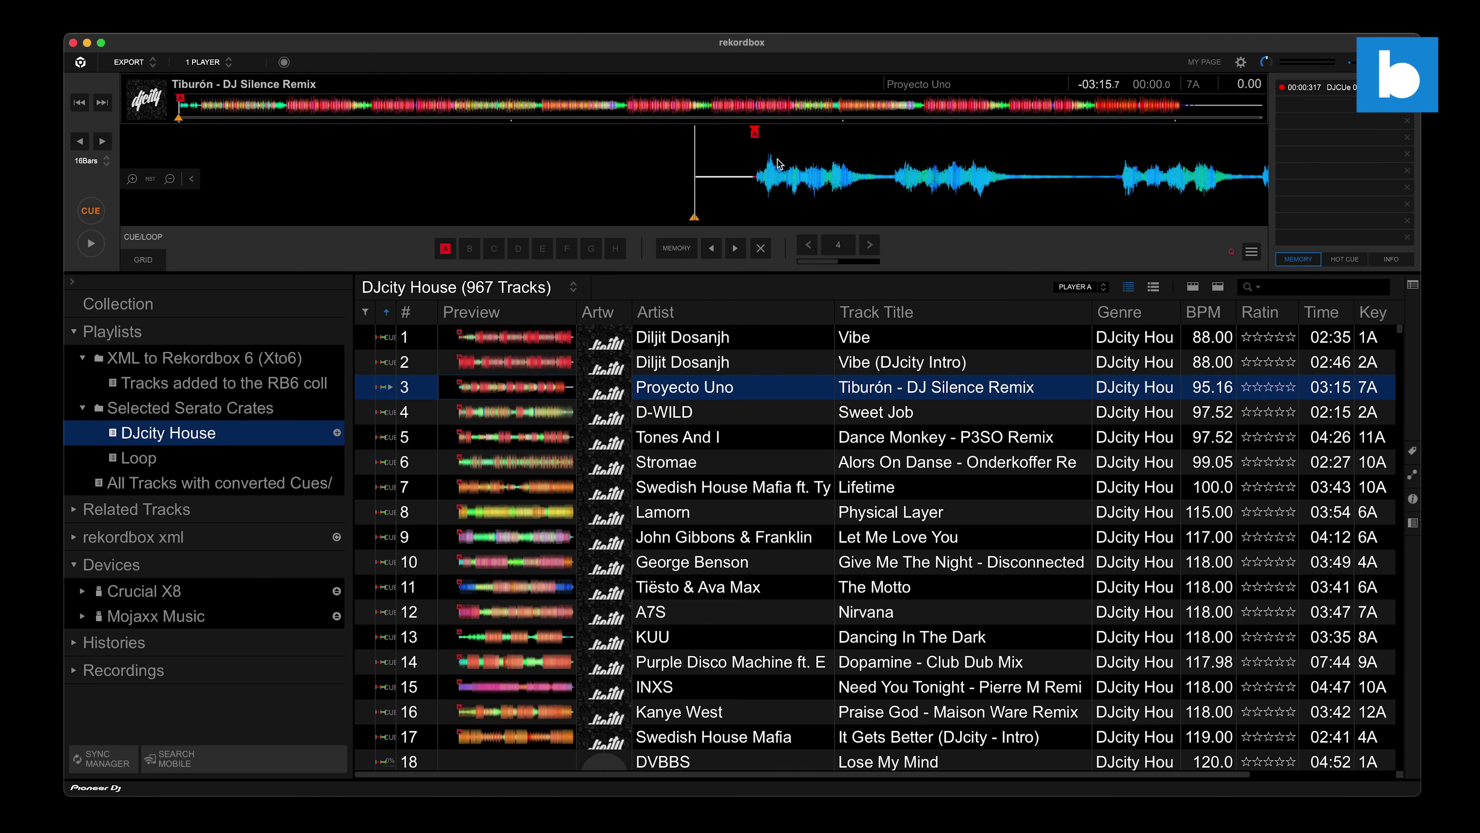
click(314, 99)
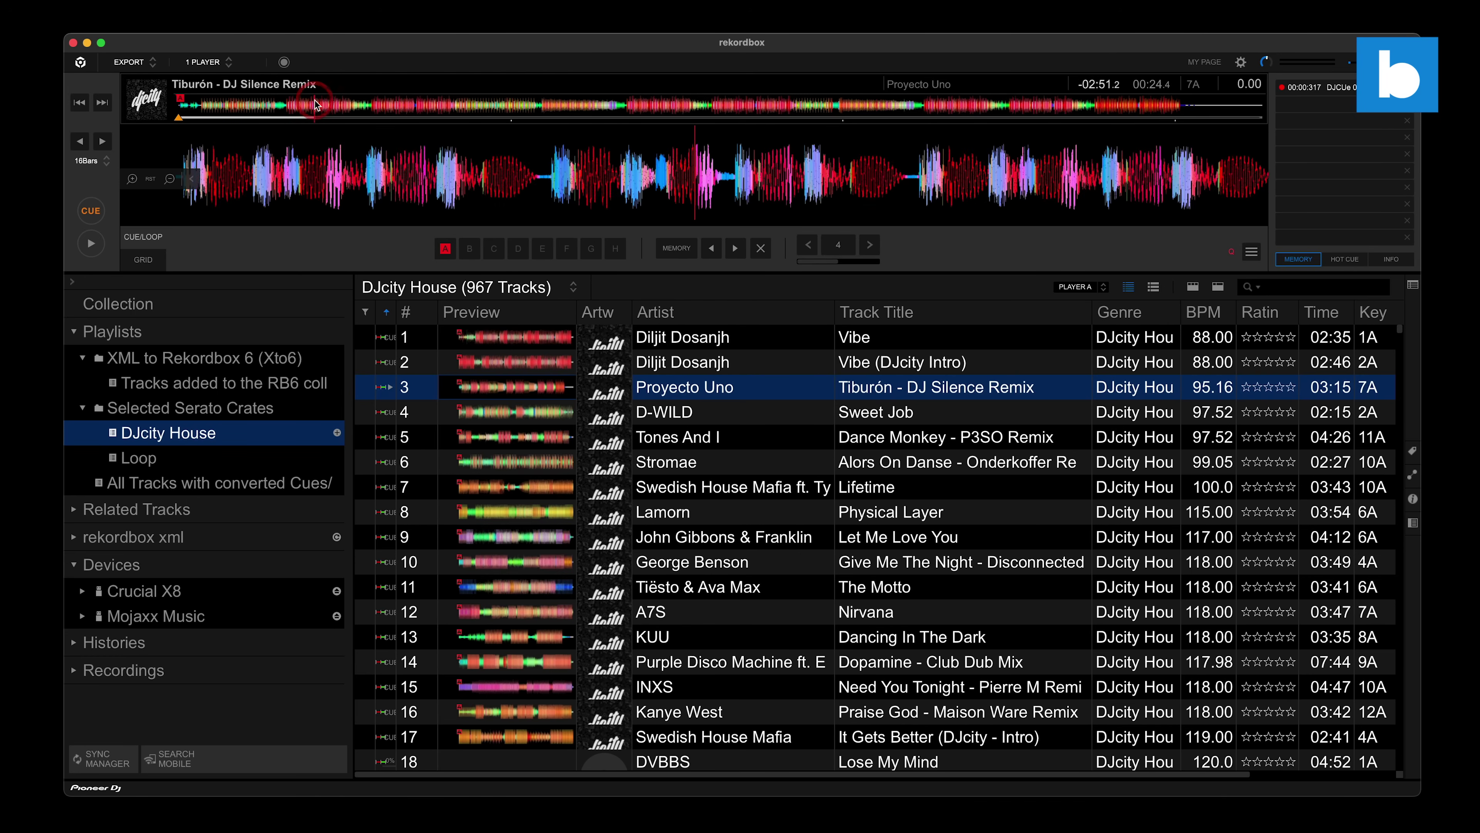
click(104, 104)
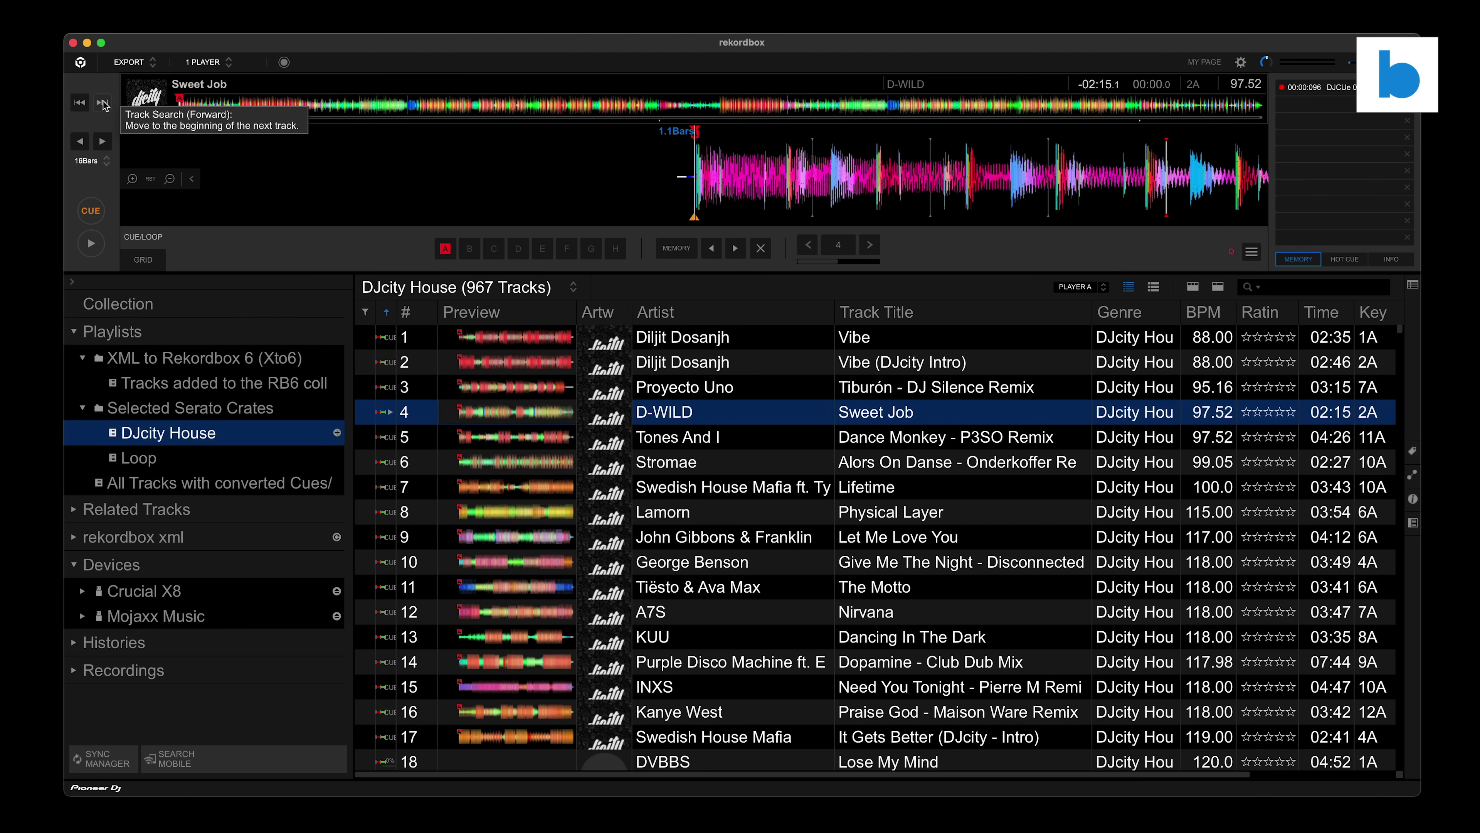
click(104, 104)
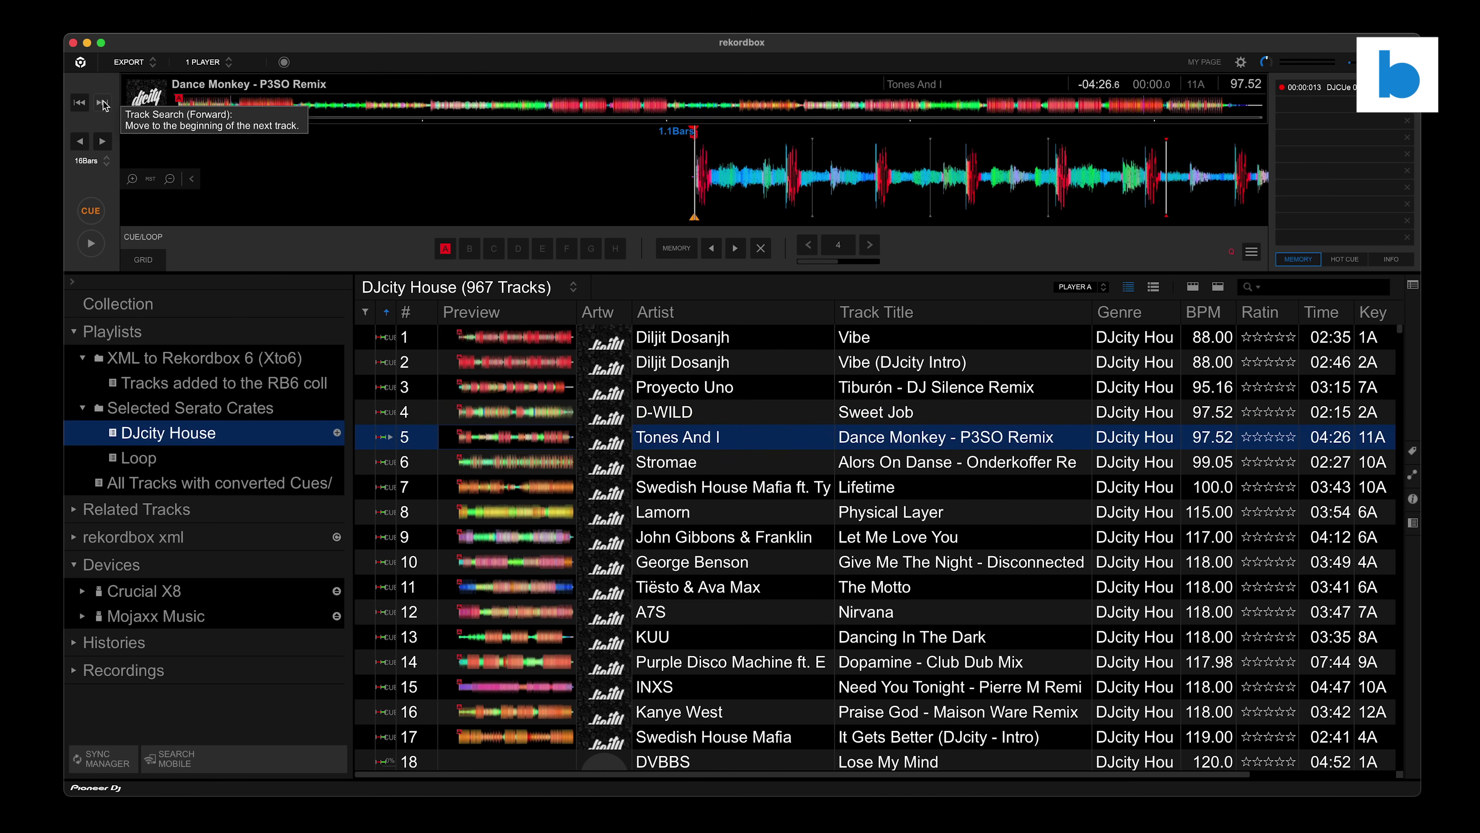
click(103, 104)
click(103, 104)
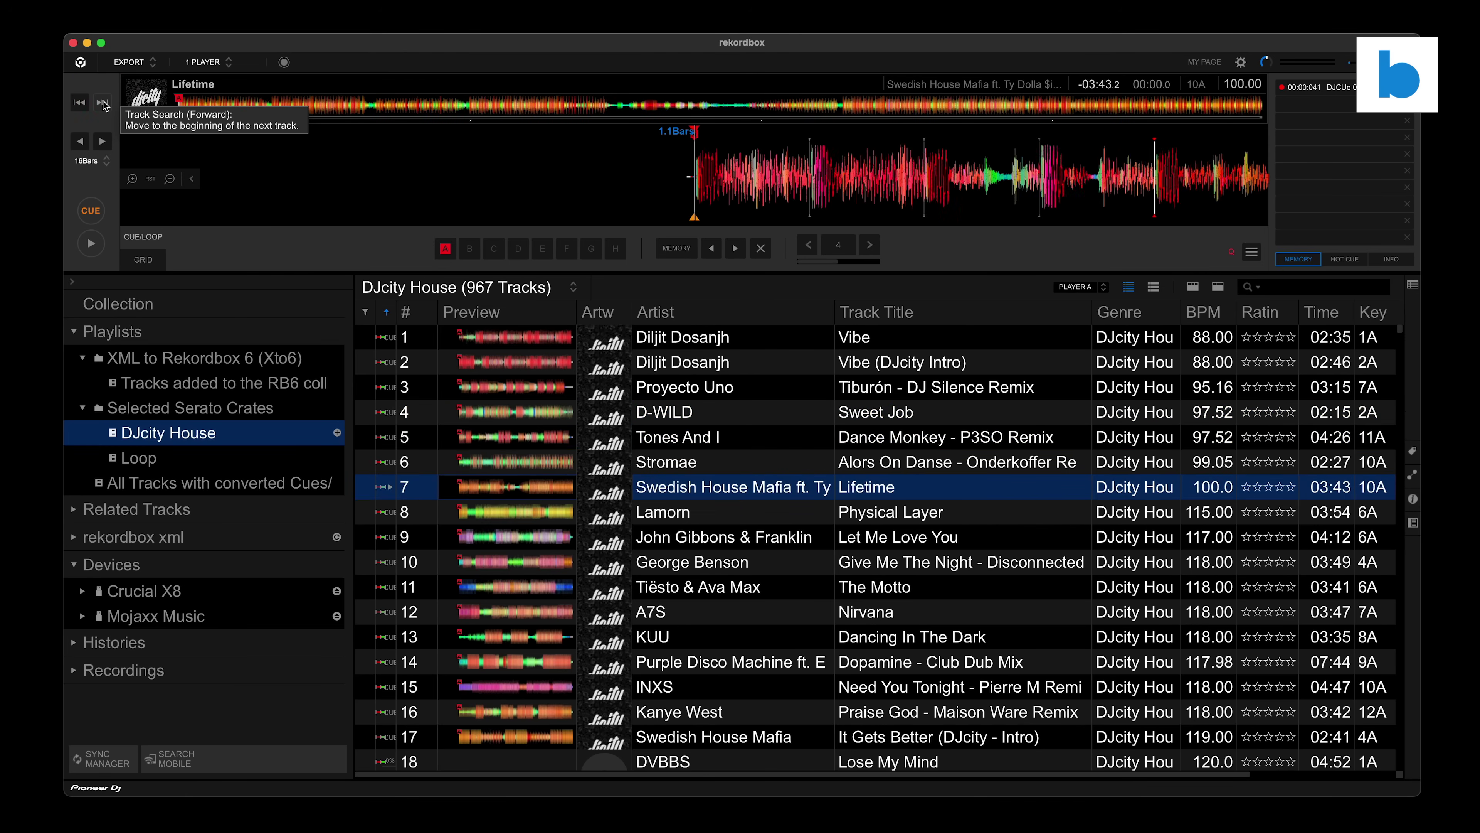
click(104, 104)
click(104, 104)
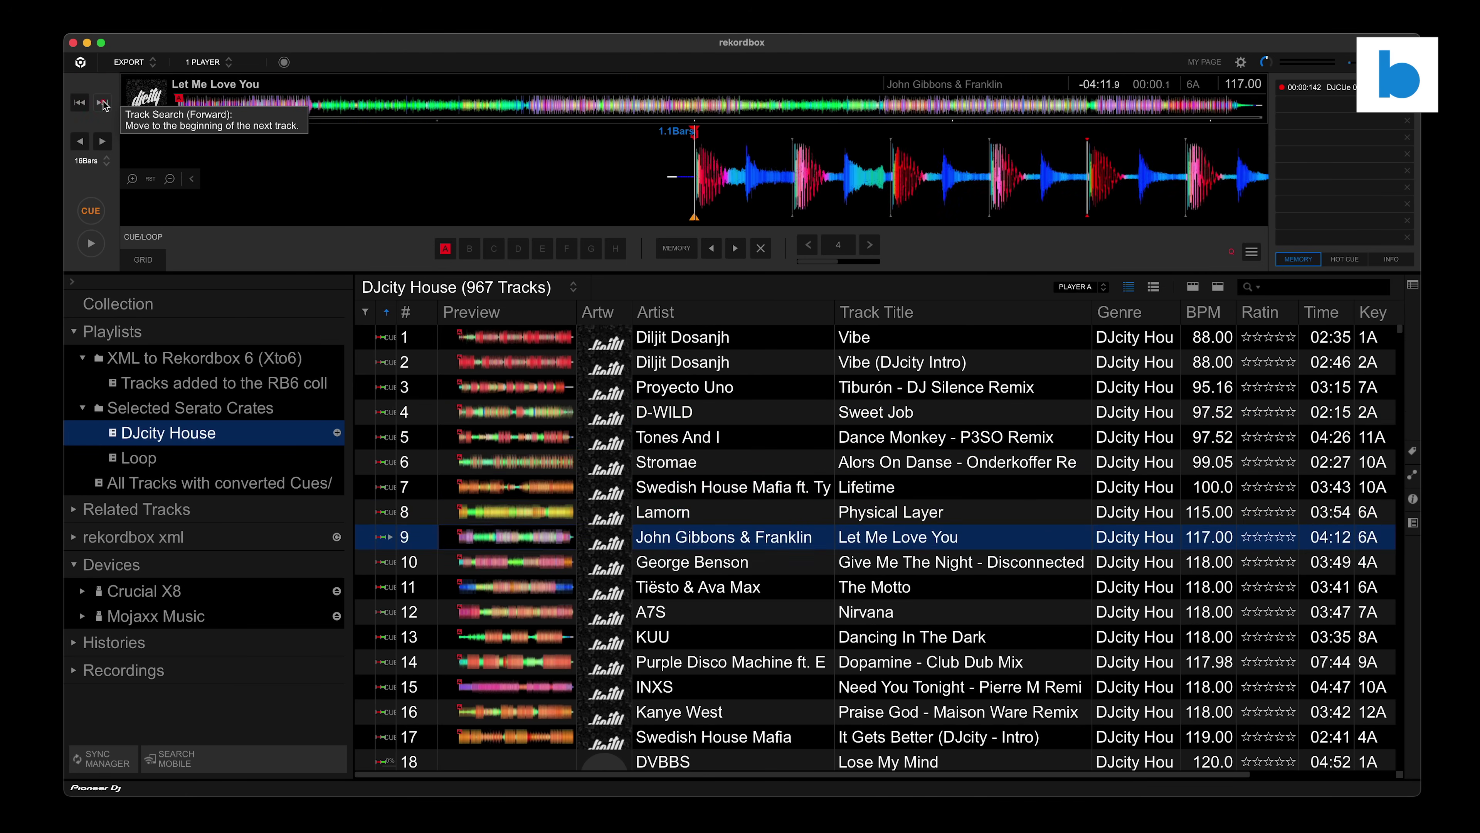
click(104, 104)
click(104, 104)
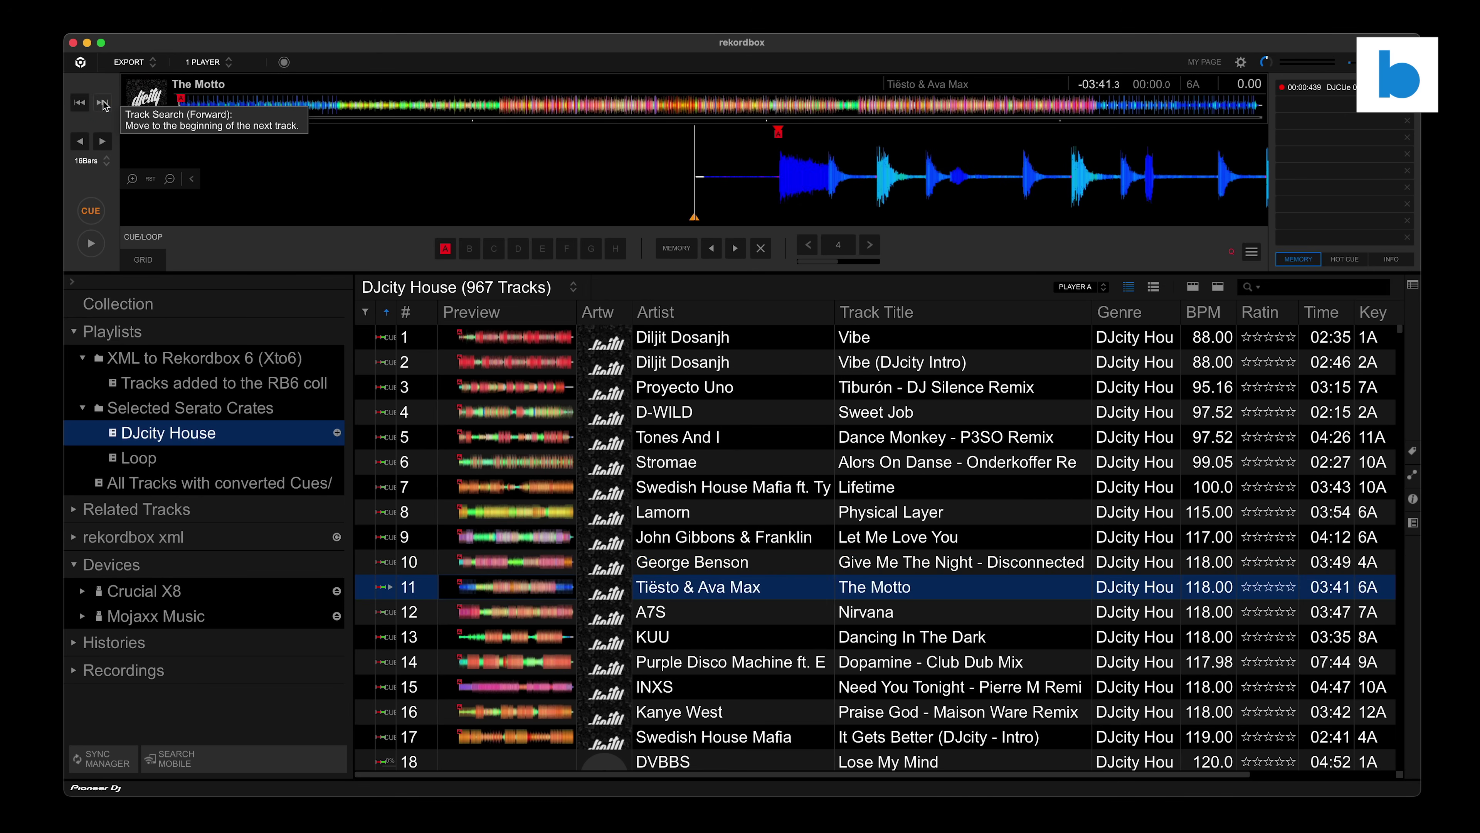
Check The Motto's BPM in the GRID editor, then return to CUE/LOOP
click(142, 260)
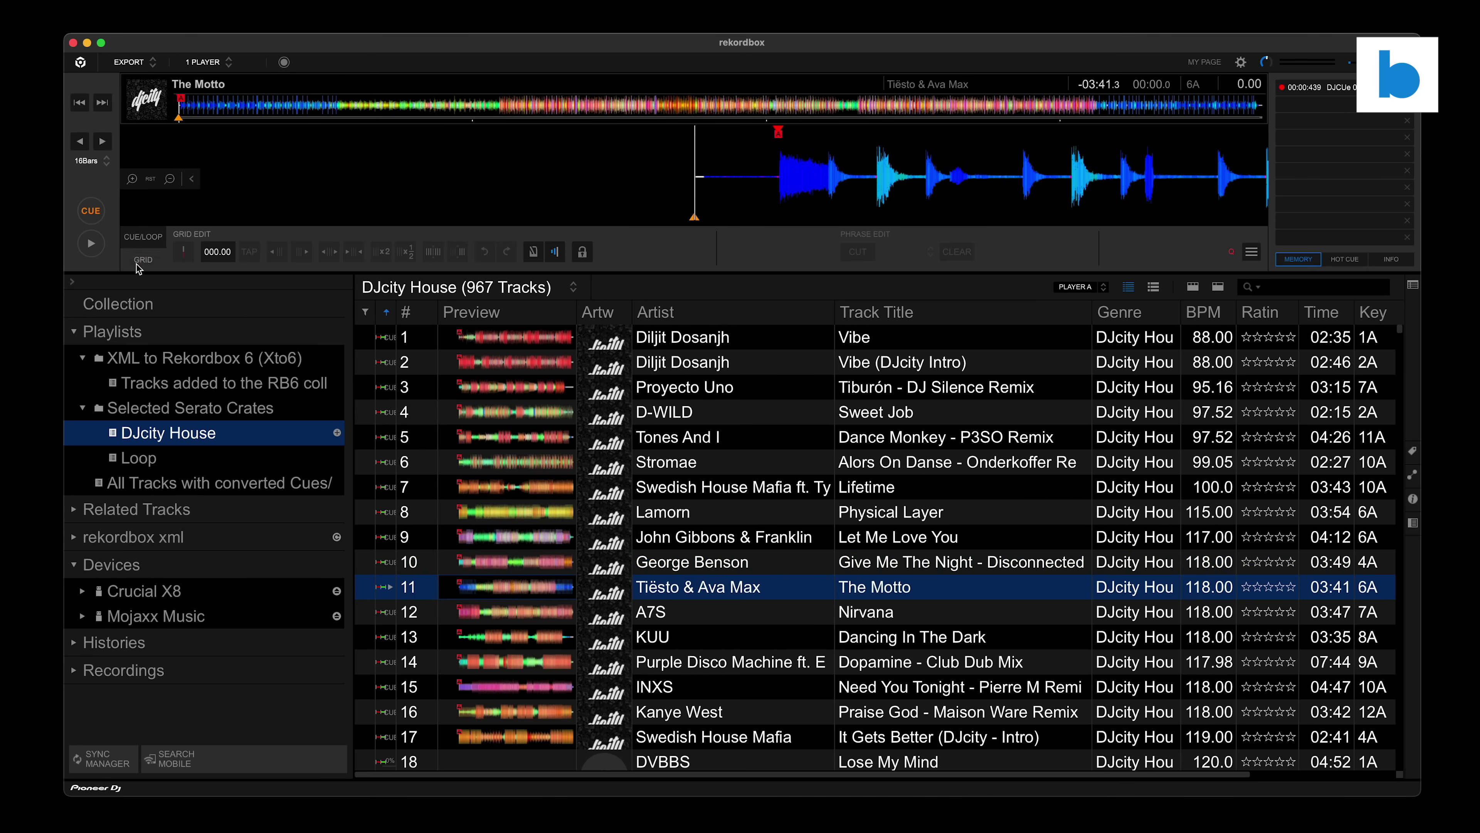
click(209, 251)
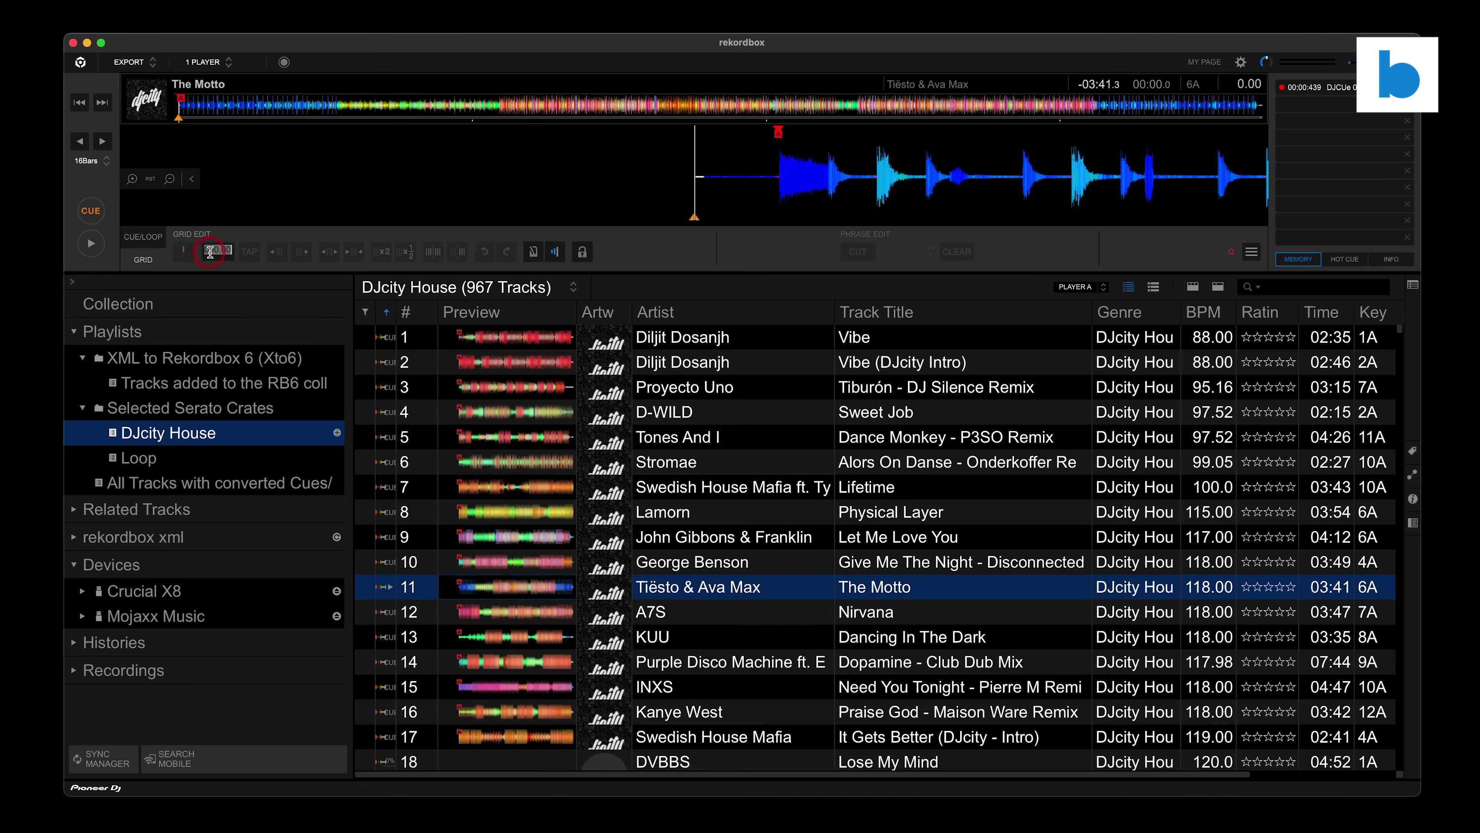
click(143, 236)
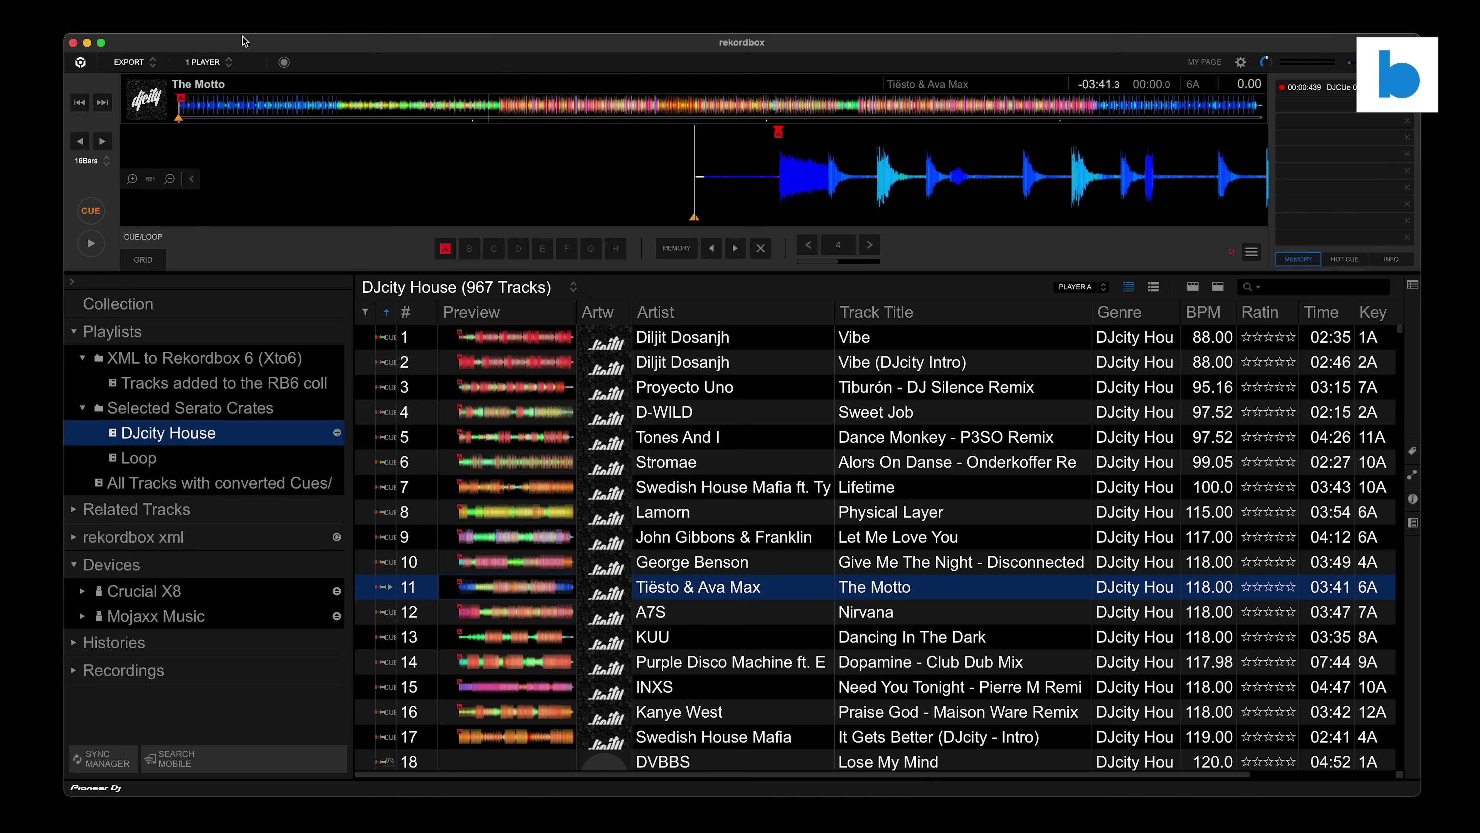
Re-analyze The Motto with BPM/Grid and KEY detection enabled
right_click(725, 585)
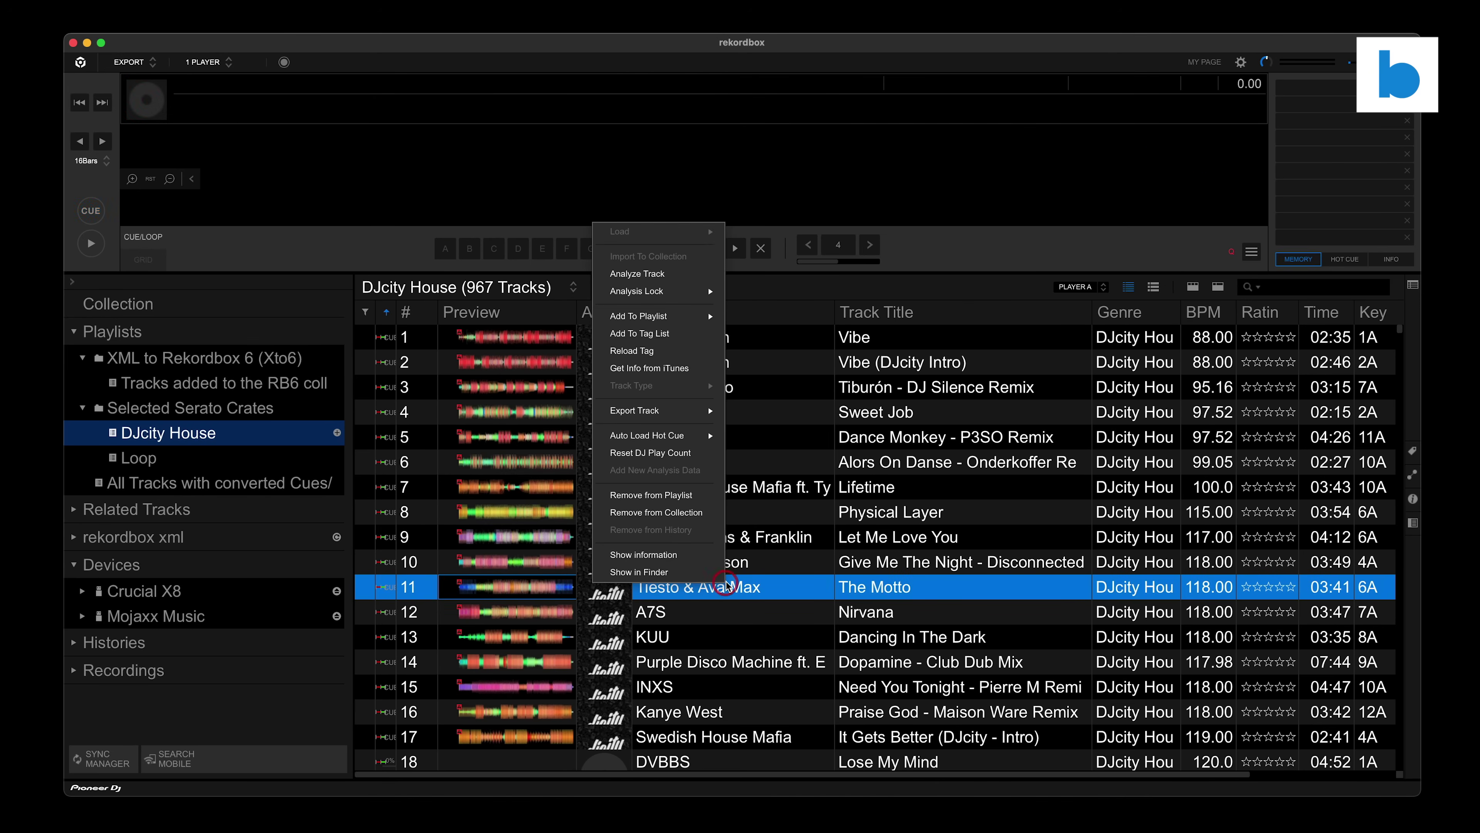
mouse_move(672, 294)
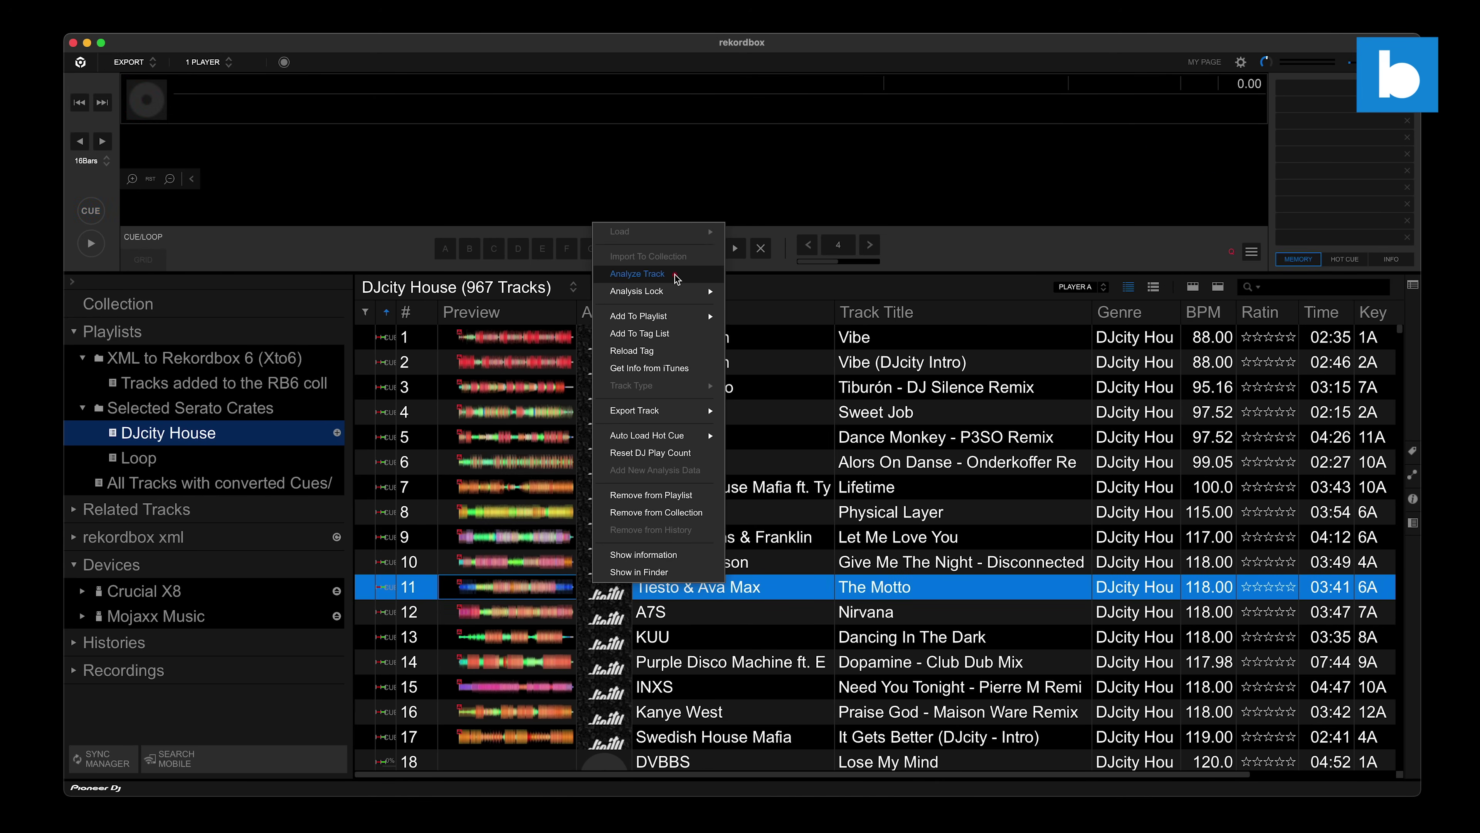
click(676, 277)
click(640, 374)
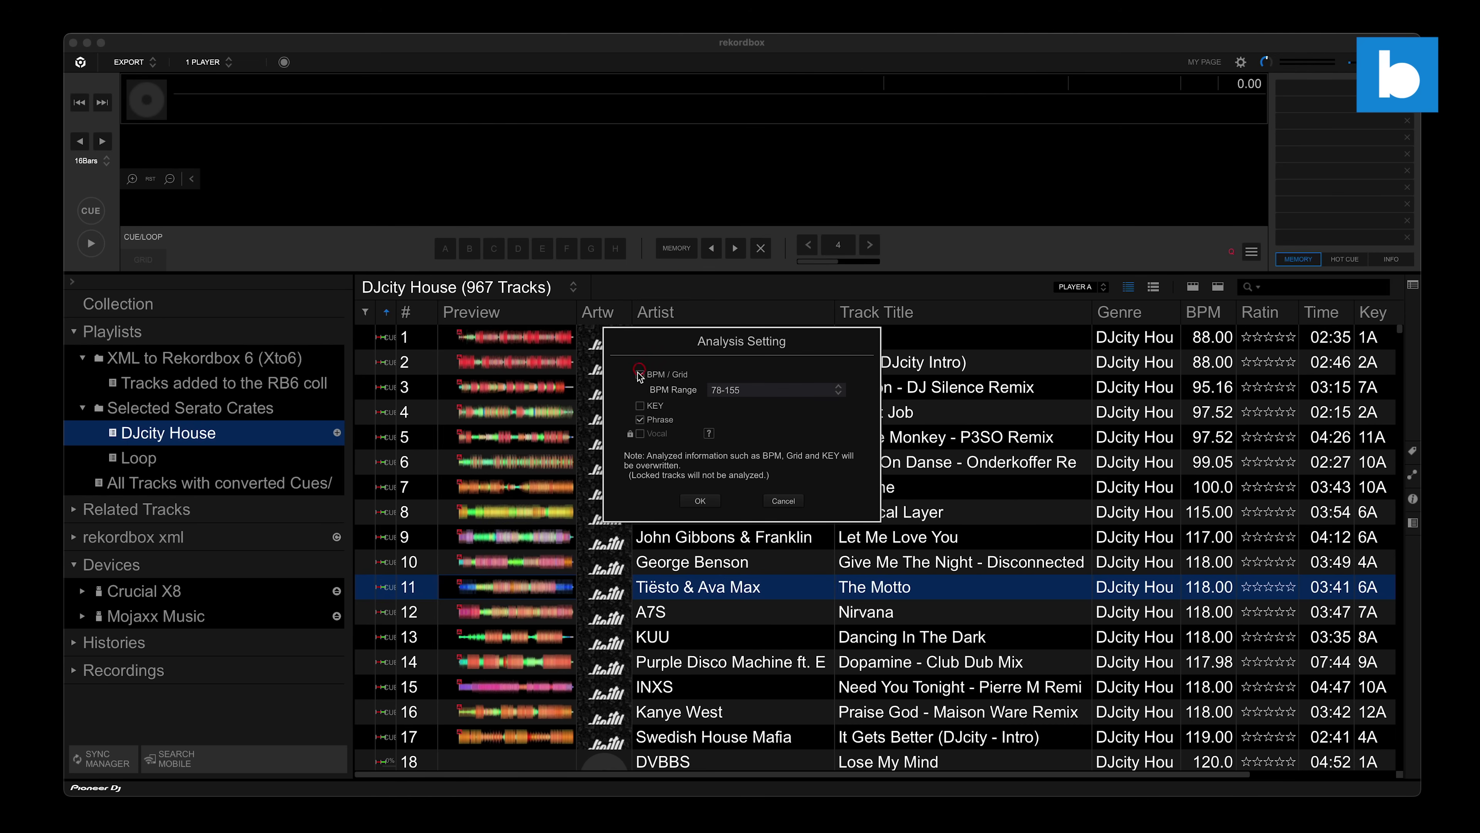
click(640, 405)
click(703, 502)
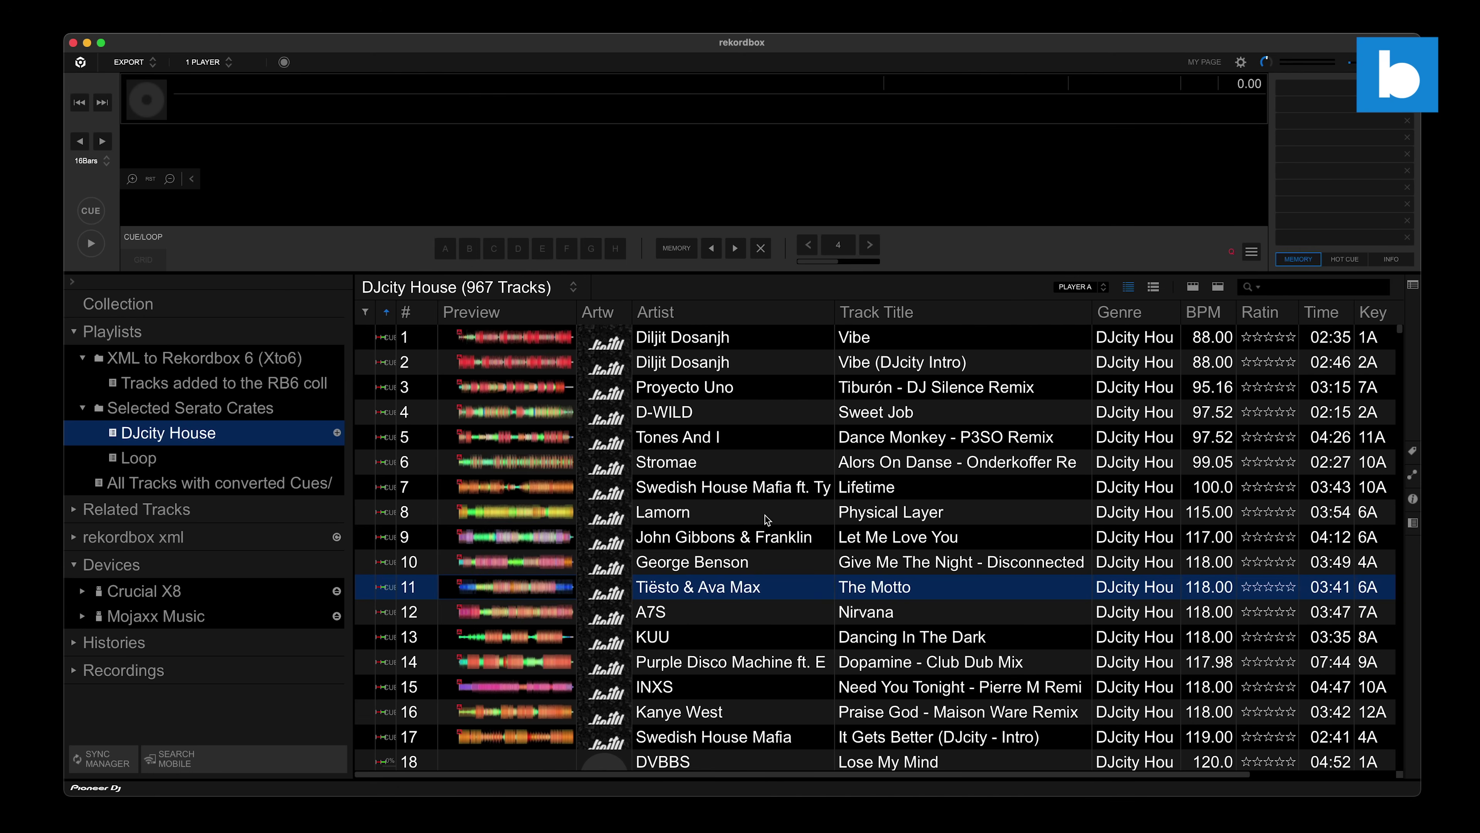
Load The Motto into the deck and check it at about bars 38 and 68
drag(689, 587, 703, 166)
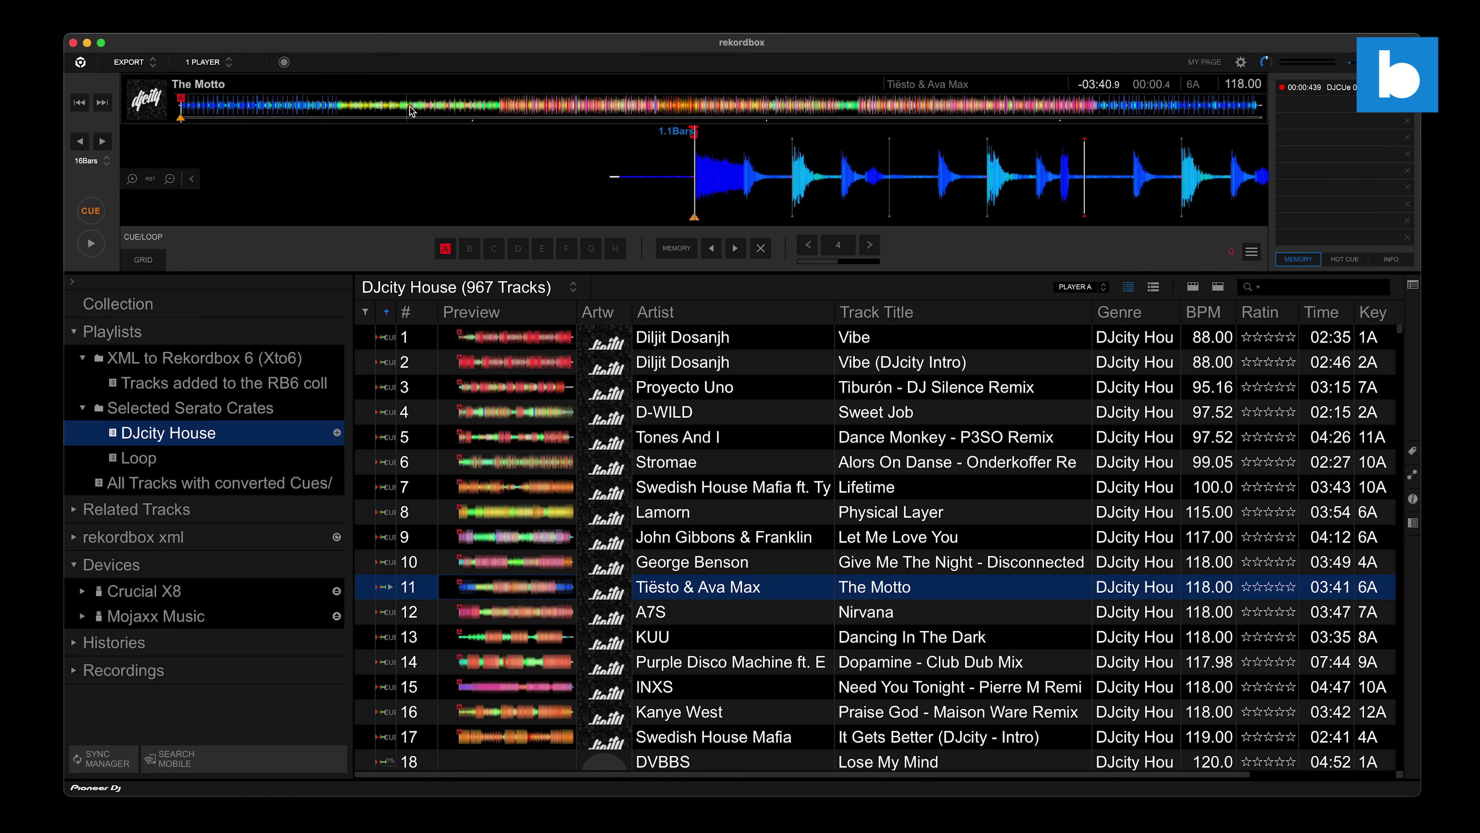
drag(411, 108, 550, 110)
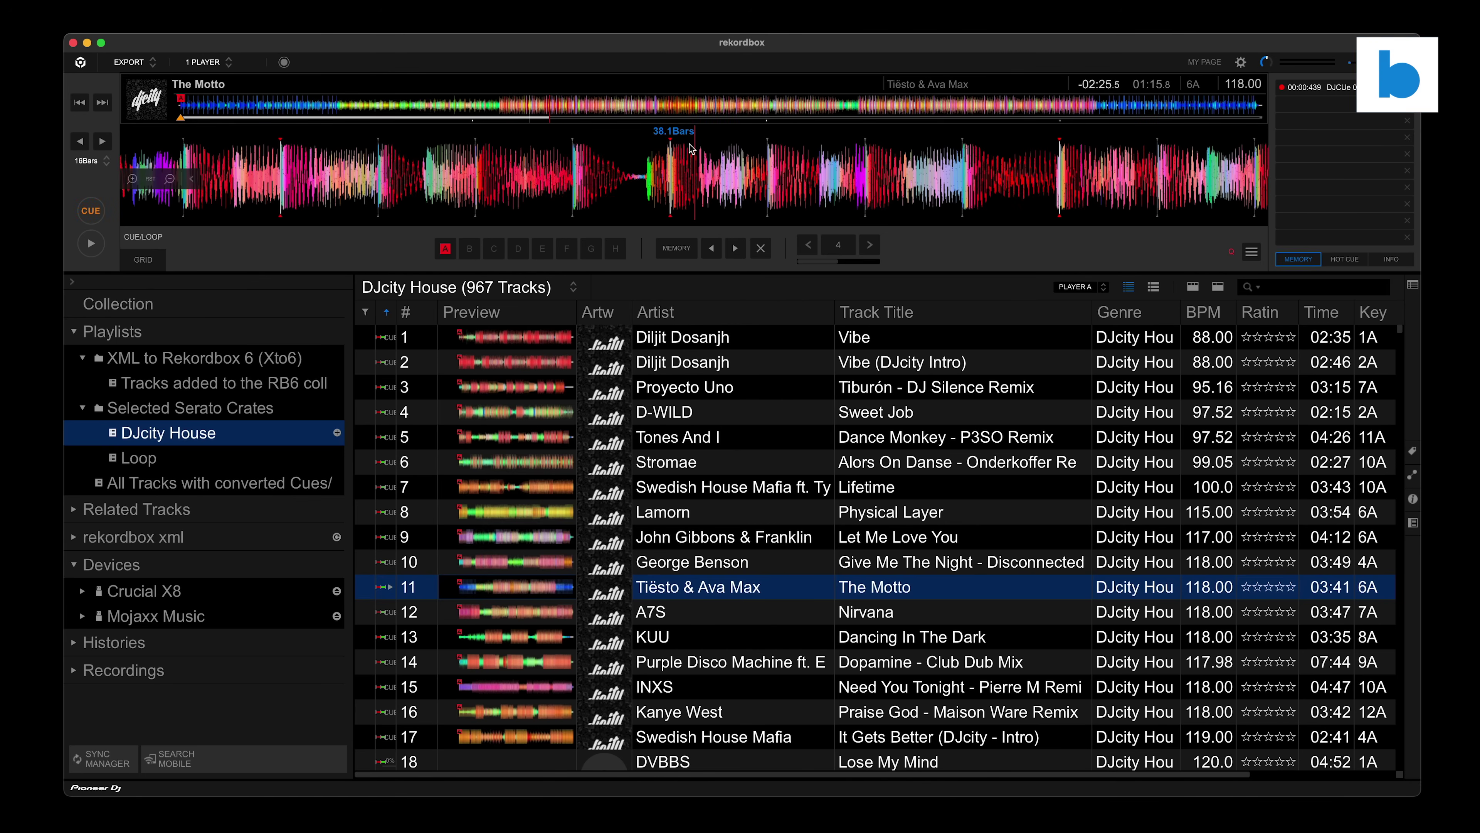
click(857, 110)
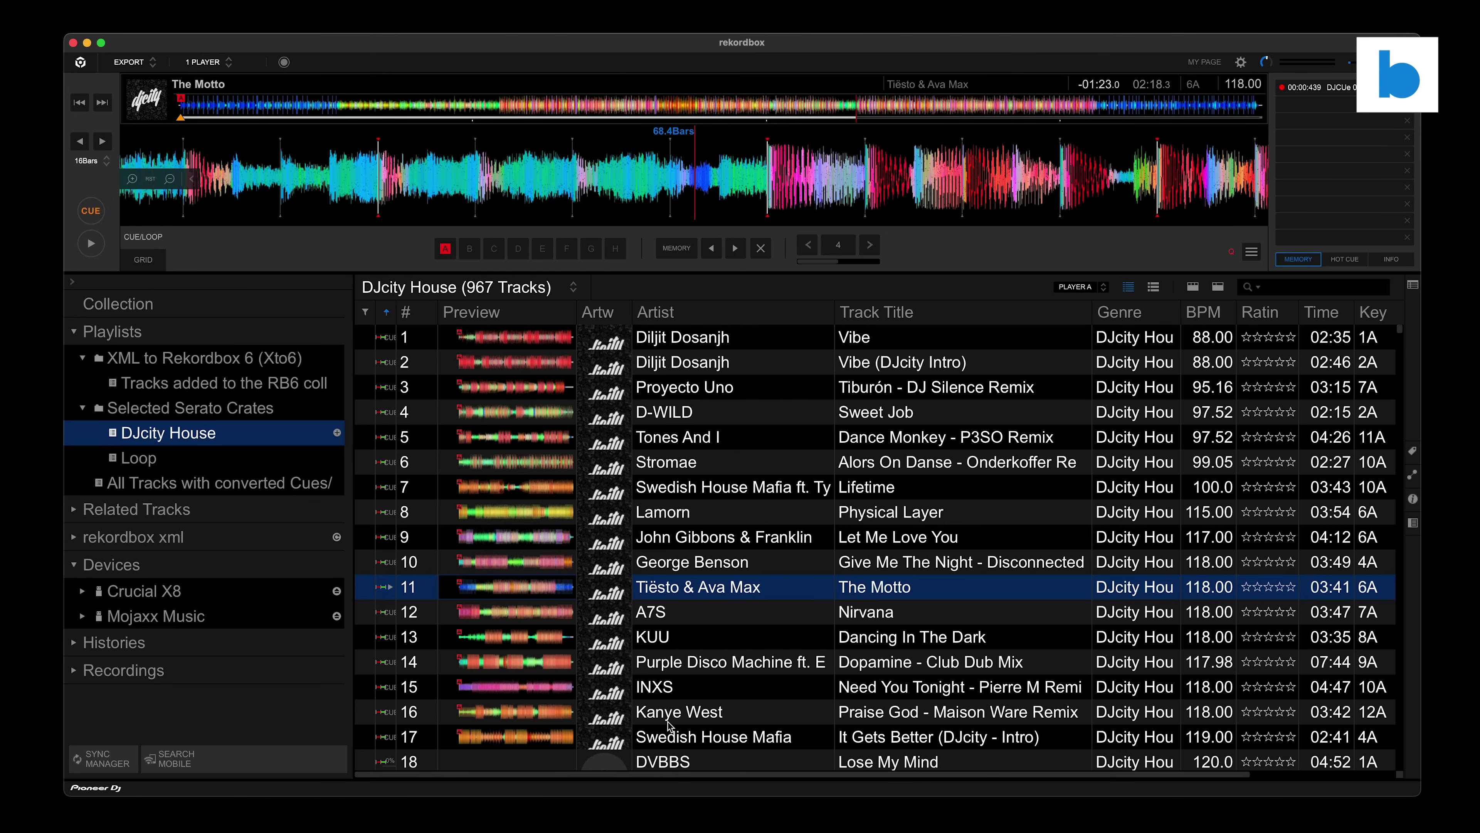
Load Nirvana, then step through Dancing In The Dark, Dopamine and Need You Tonight to Praise God's end
double_click(694, 617)
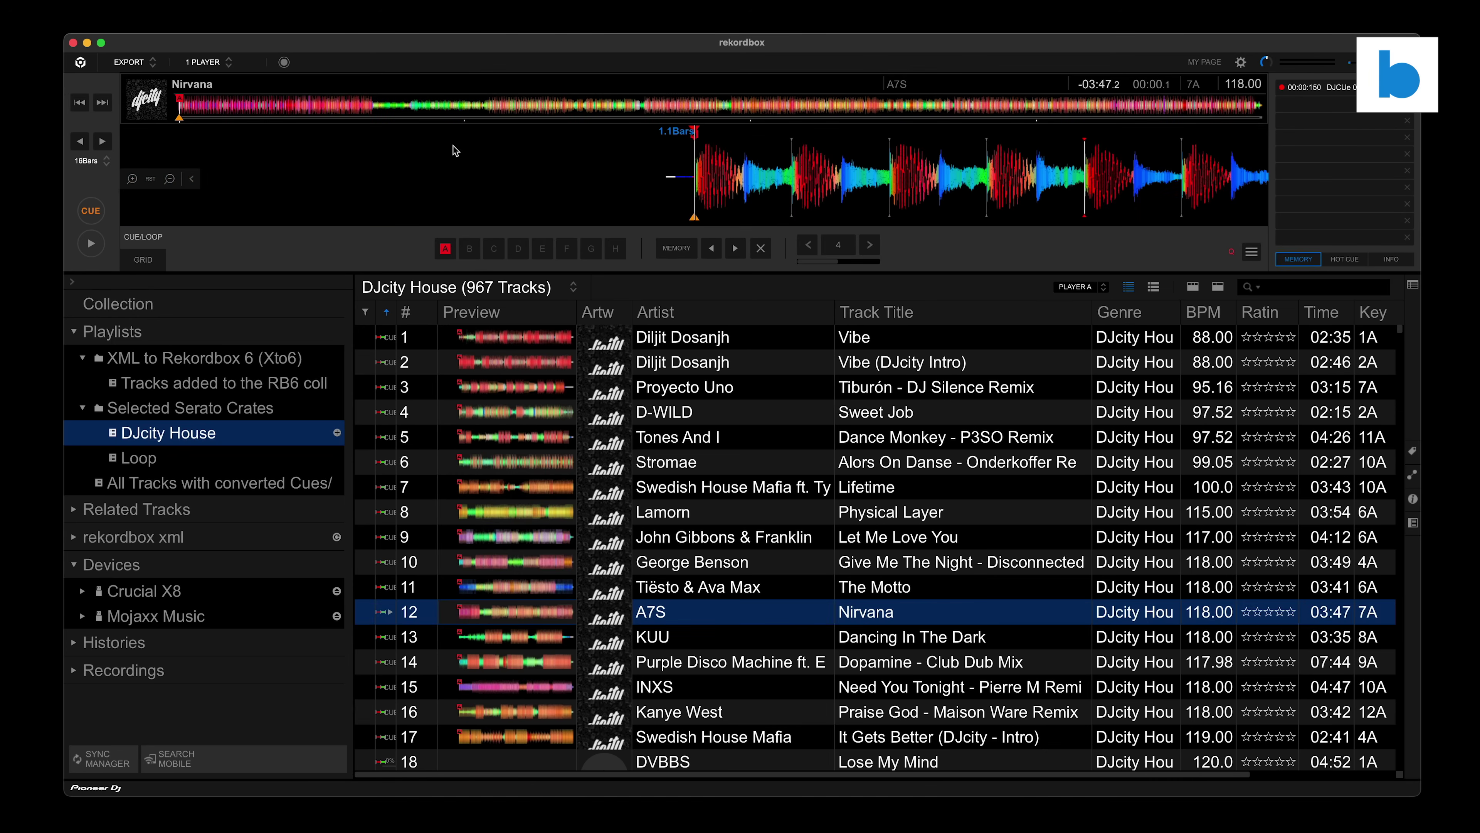
click(102, 104)
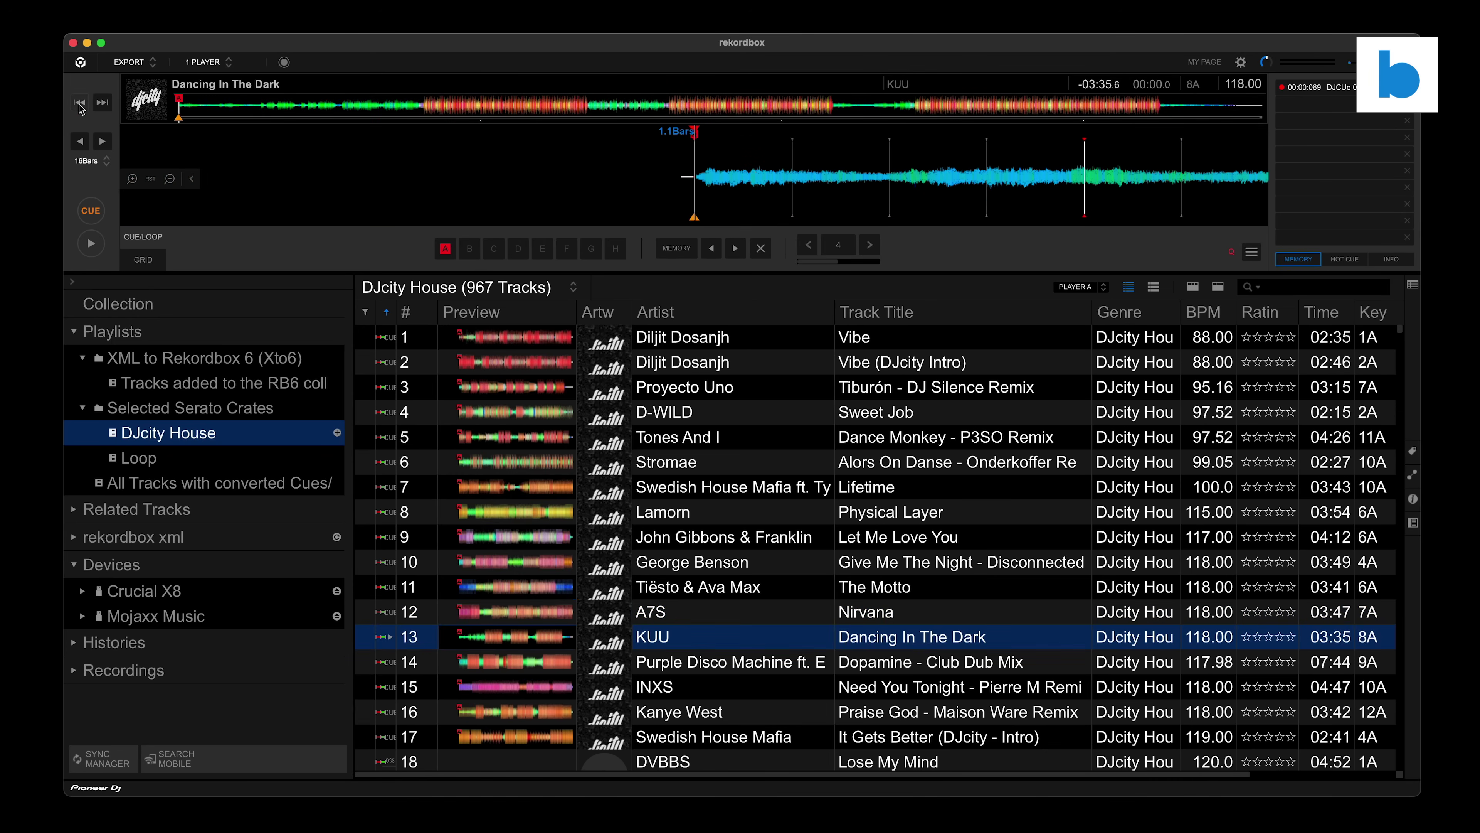
click(102, 103)
click(102, 104)
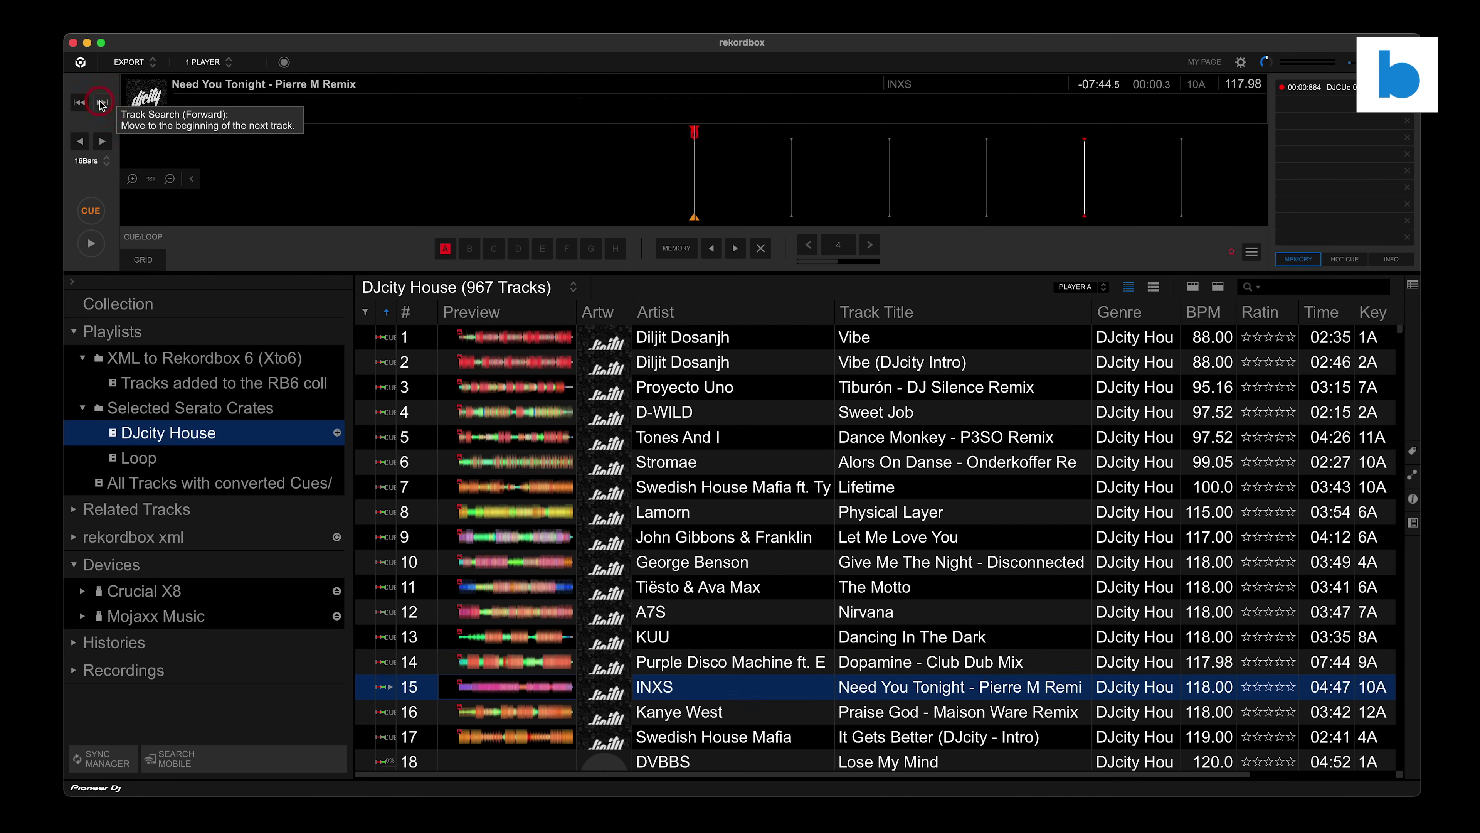
click(102, 104)
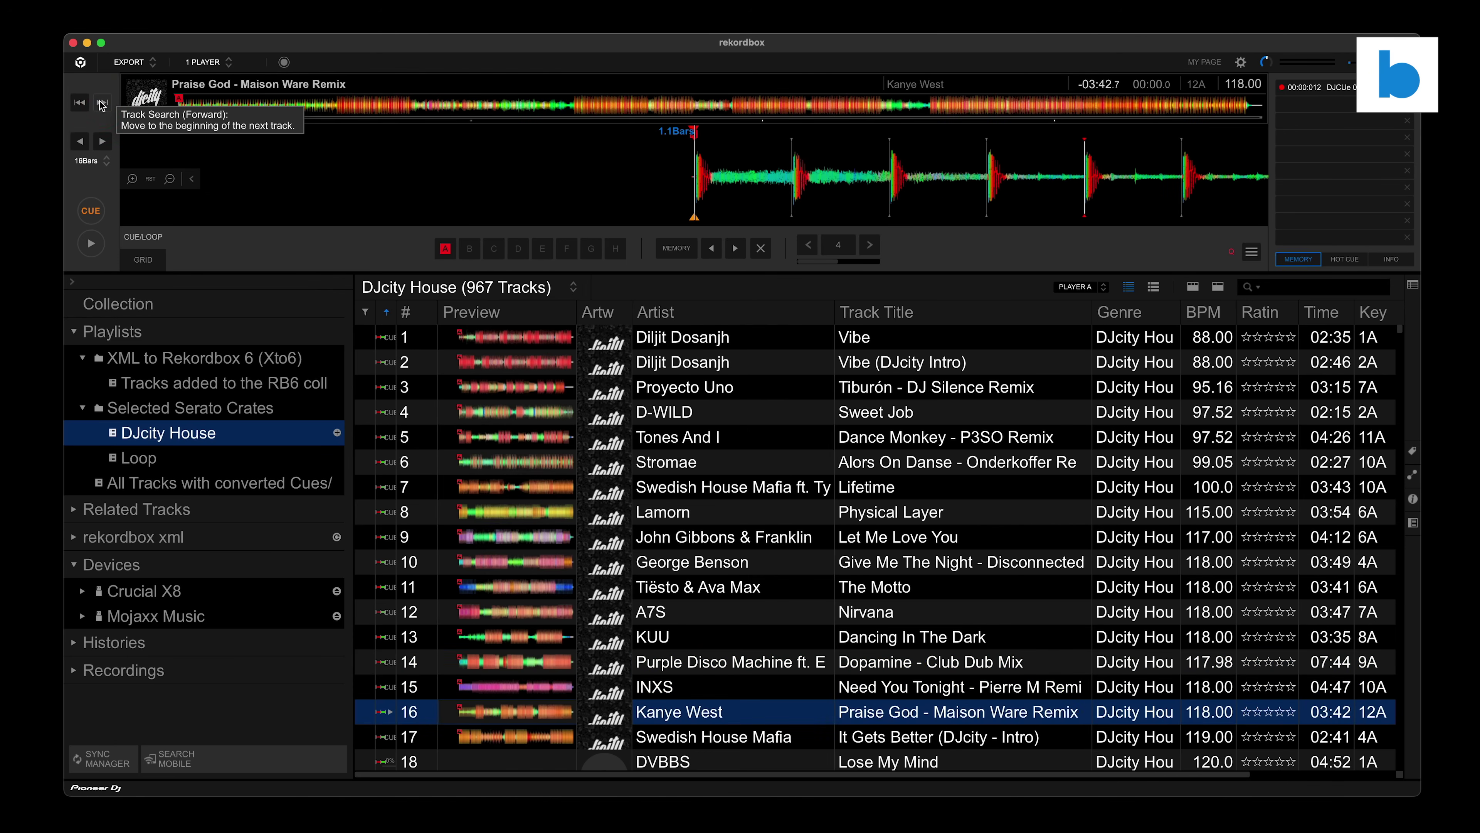
click(1190, 117)
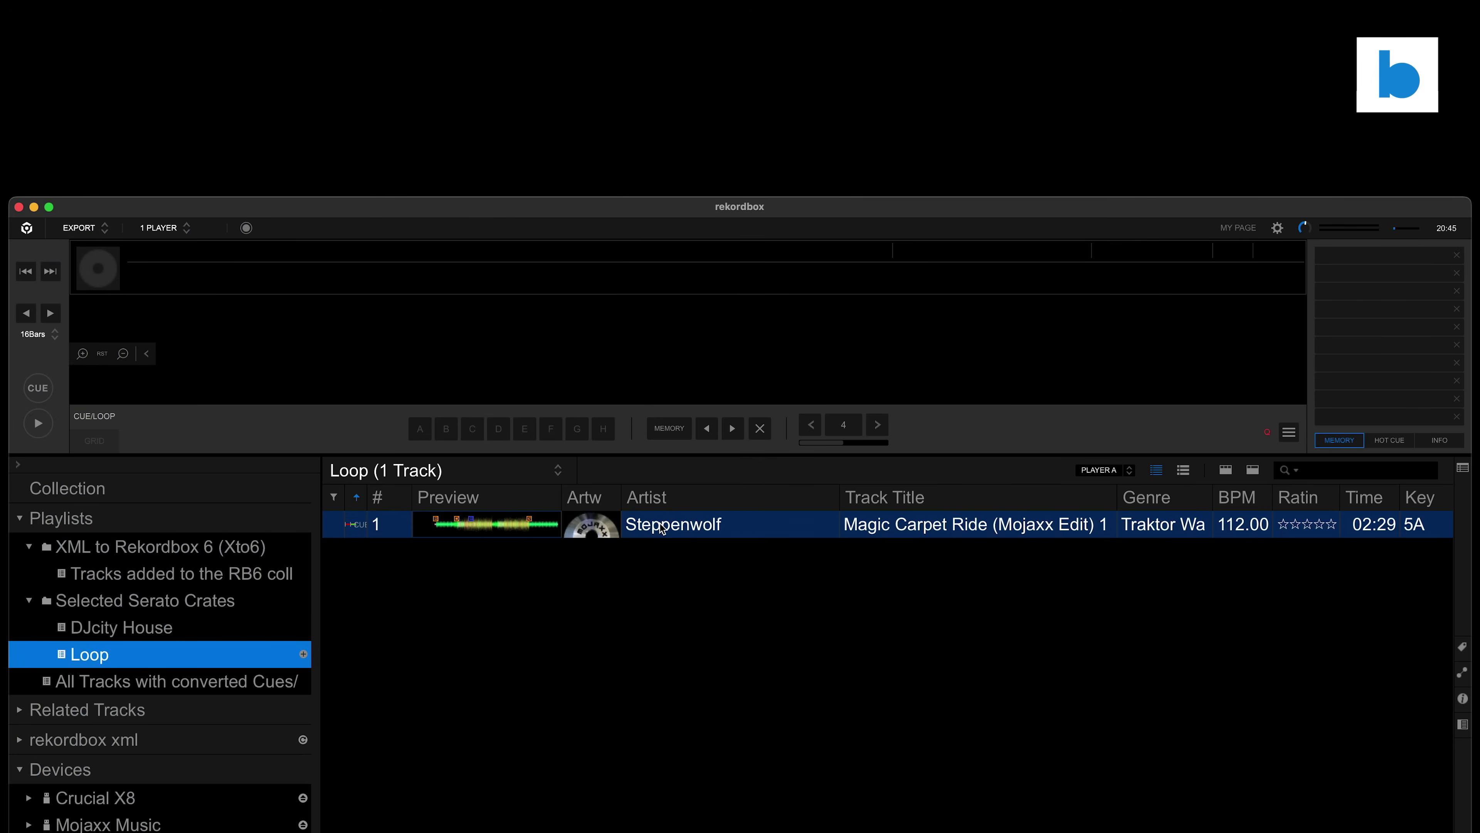
Load Magic Carpet Ride, test hot cues A, B, D, E, G and their loops, then stop with CUE
drag(661, 528, 606, 330)
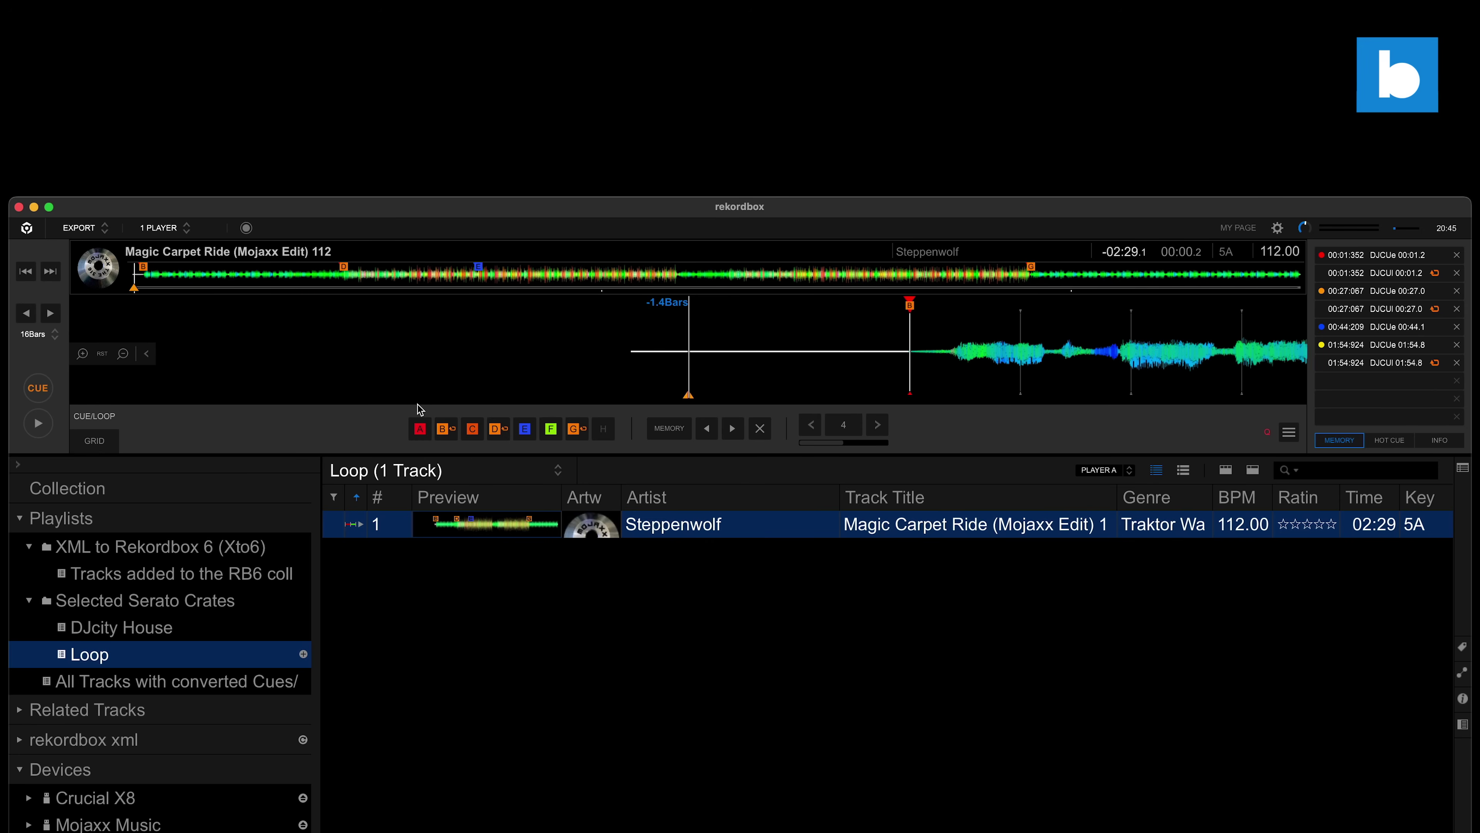
click(419, 430)
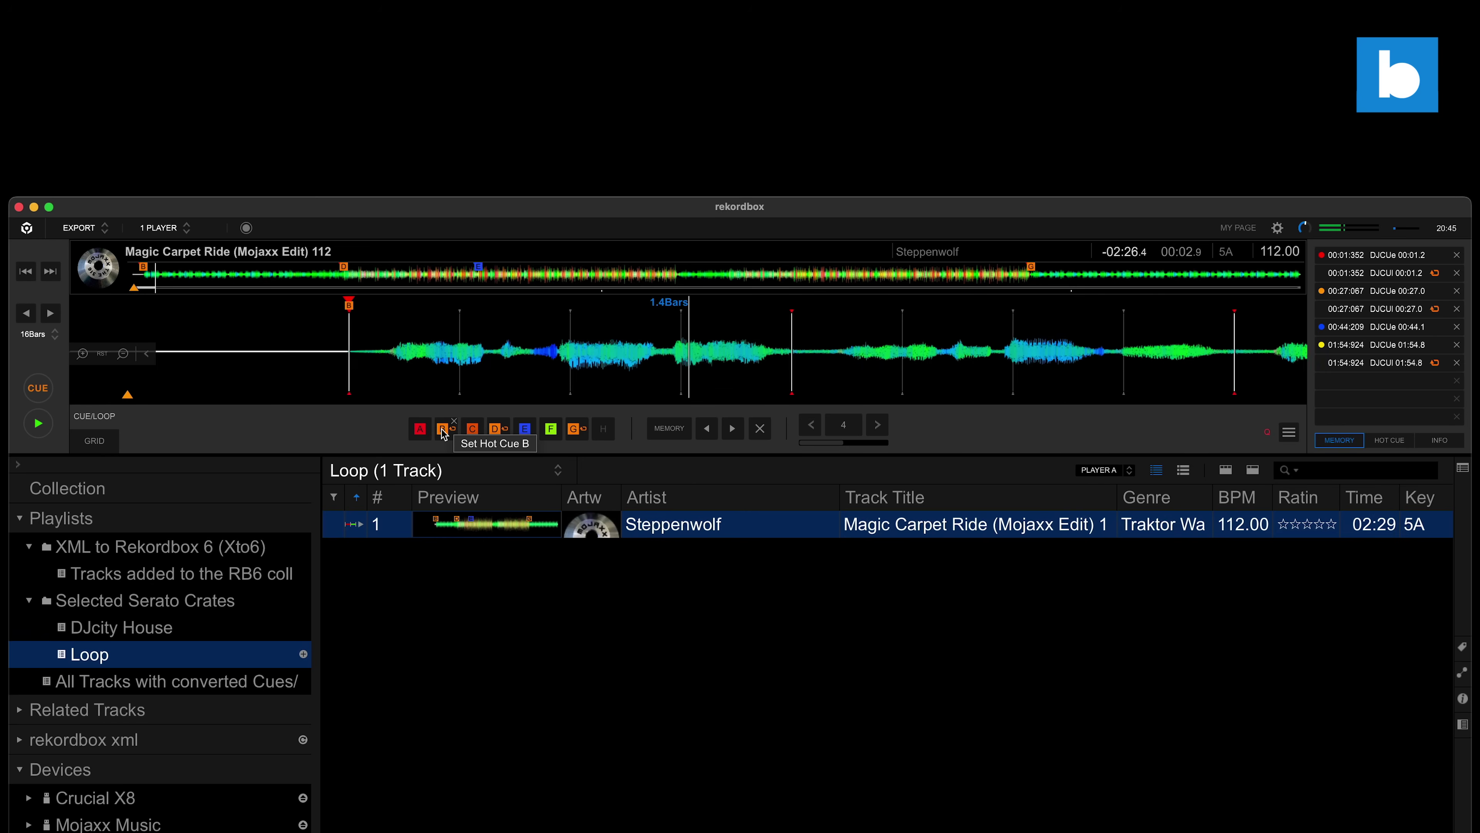
click(450, 431)
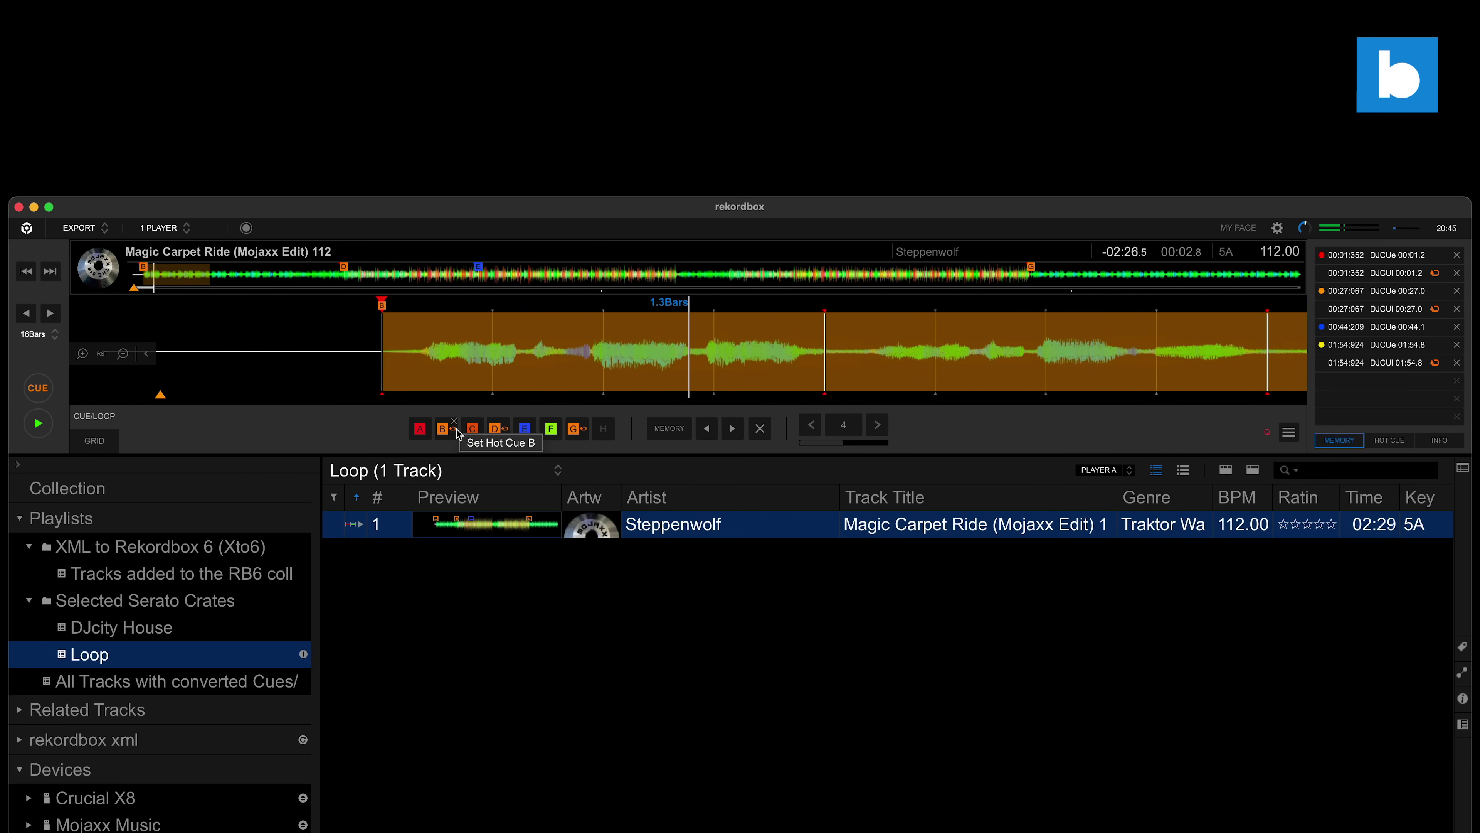
click(493, 430)
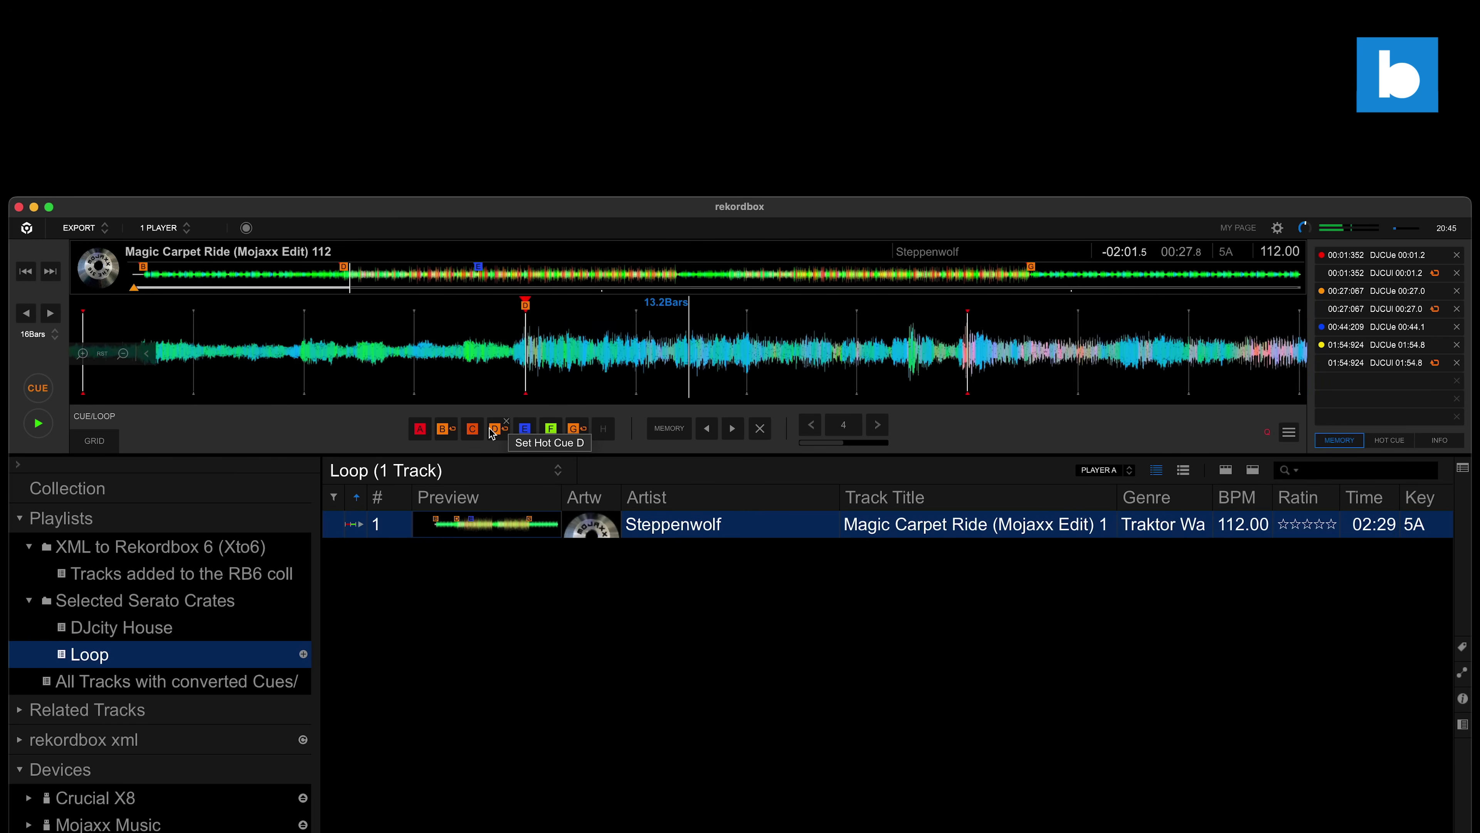
click(524, 429)
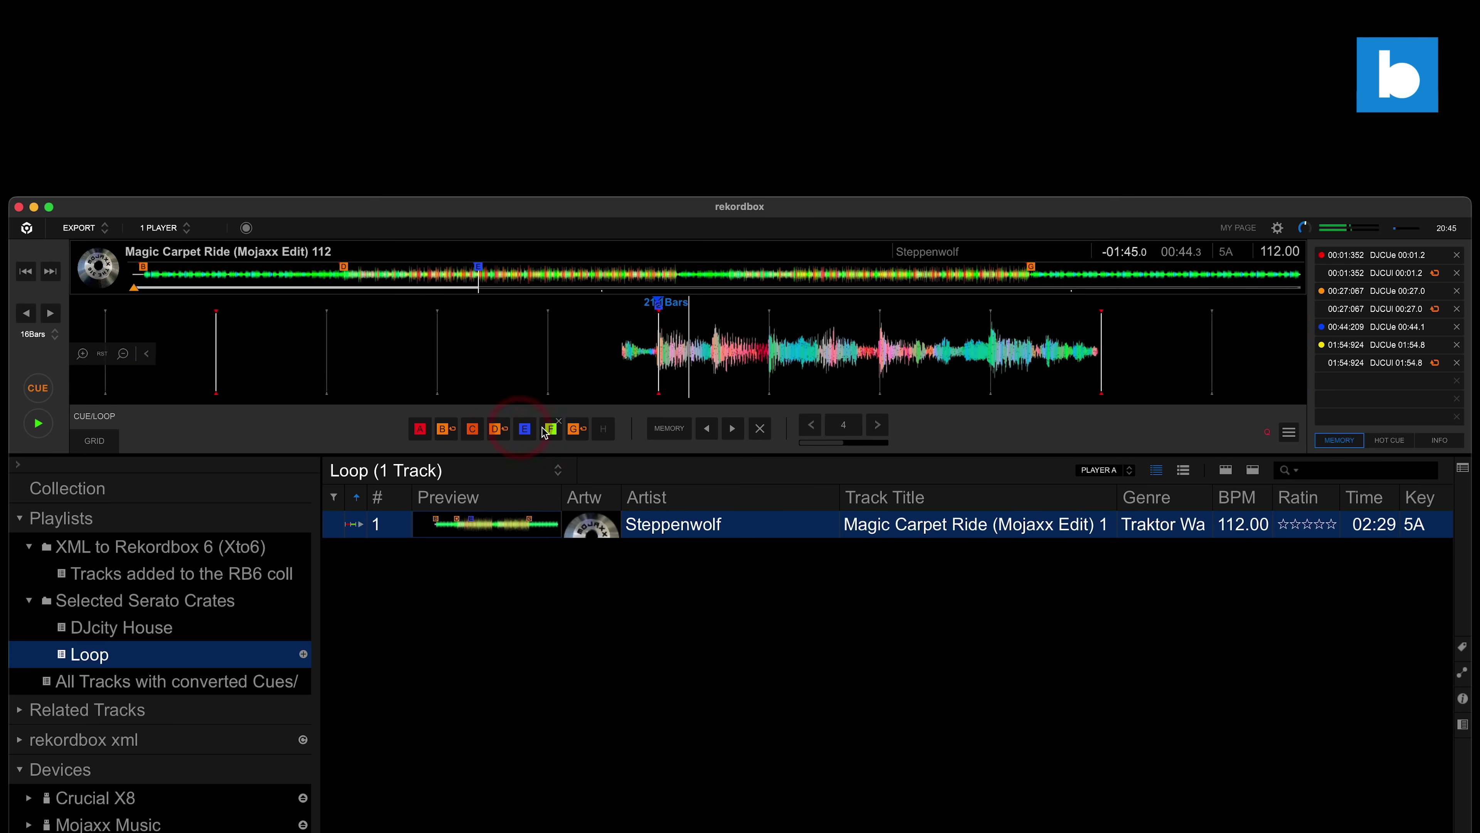
click(572, 430)
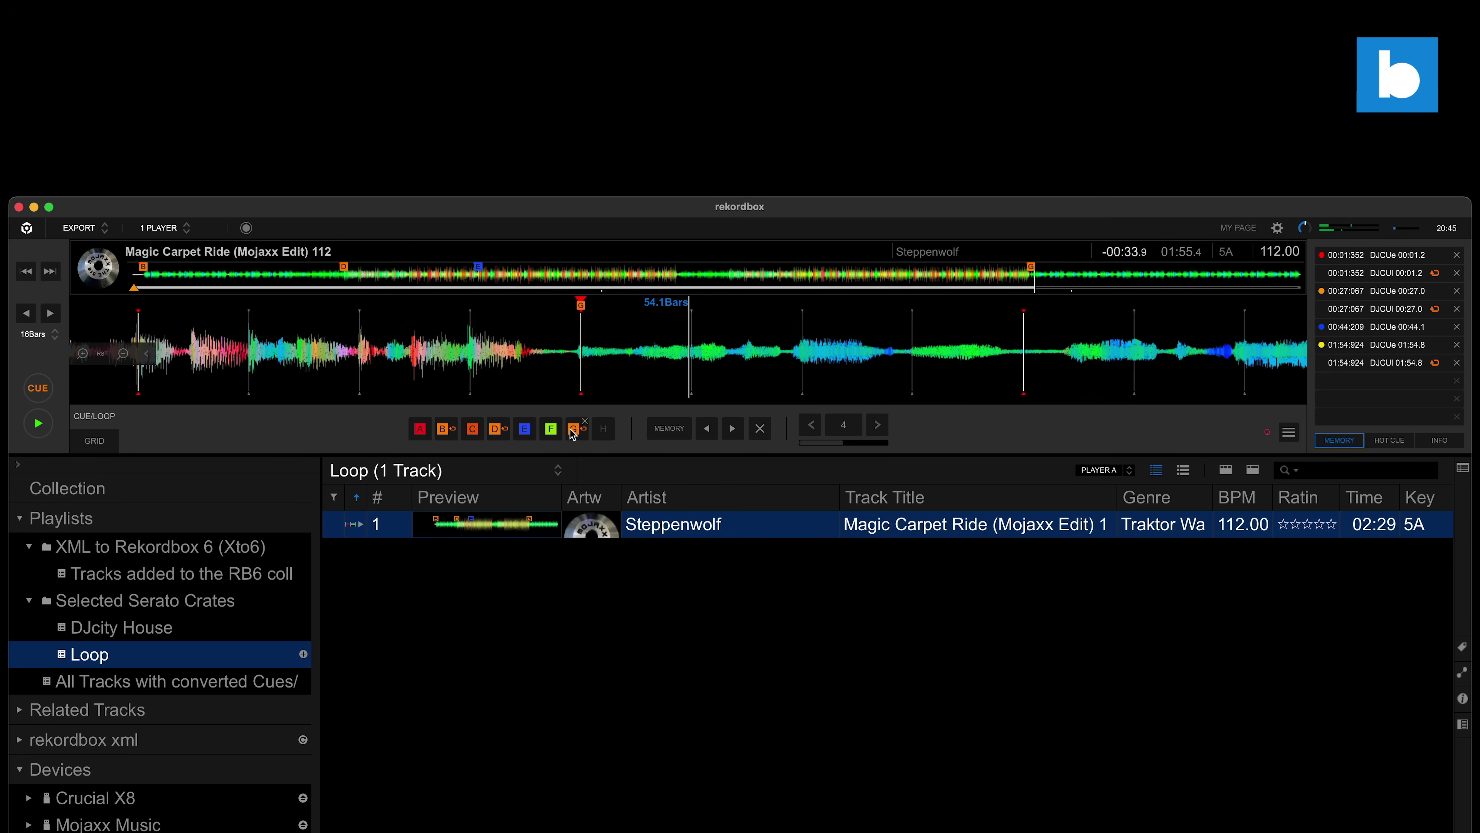
click(572, 430)
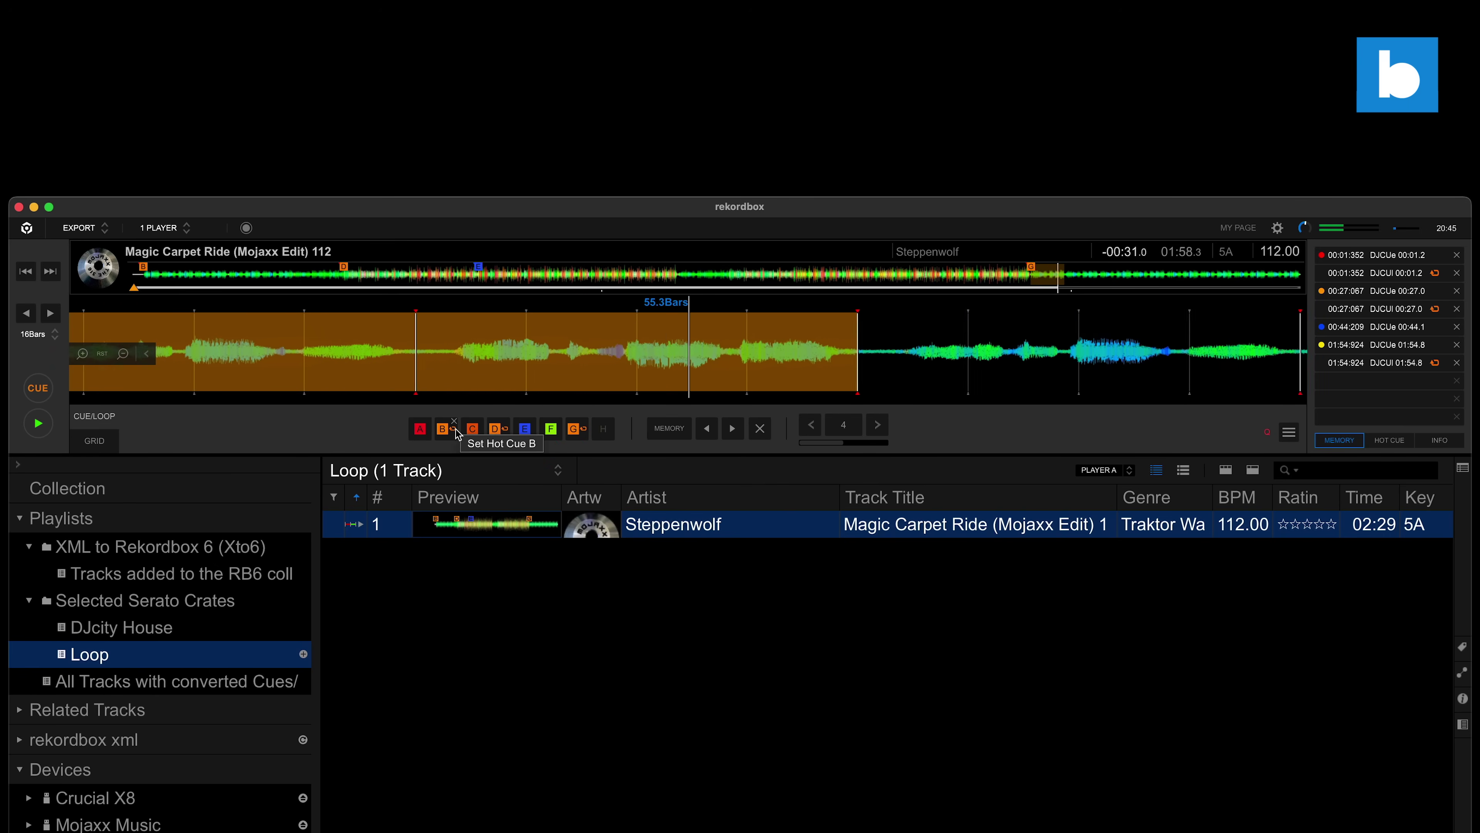
click(38, 387)
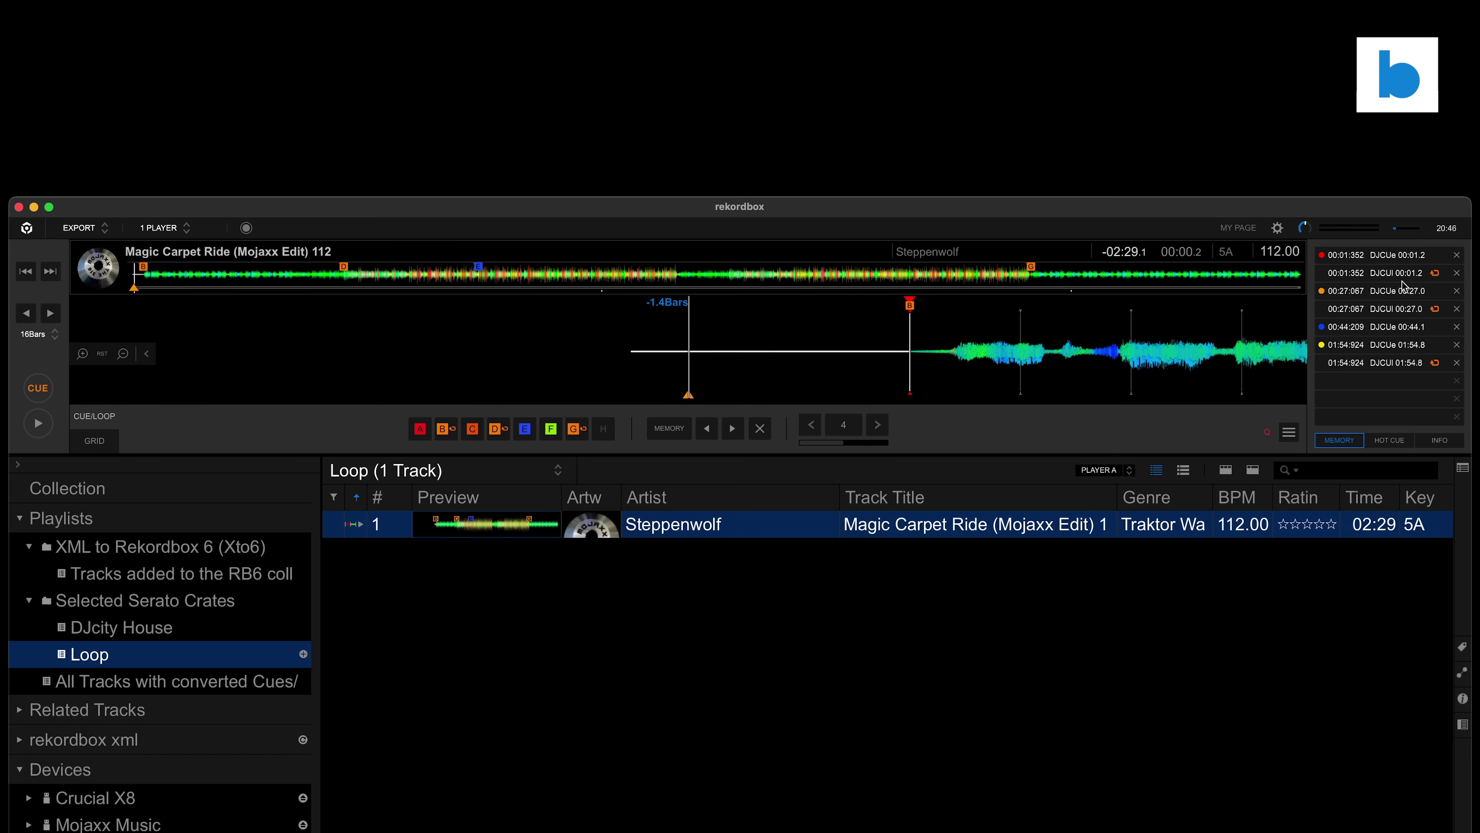
click(1360, 302)
click(1362, 314)
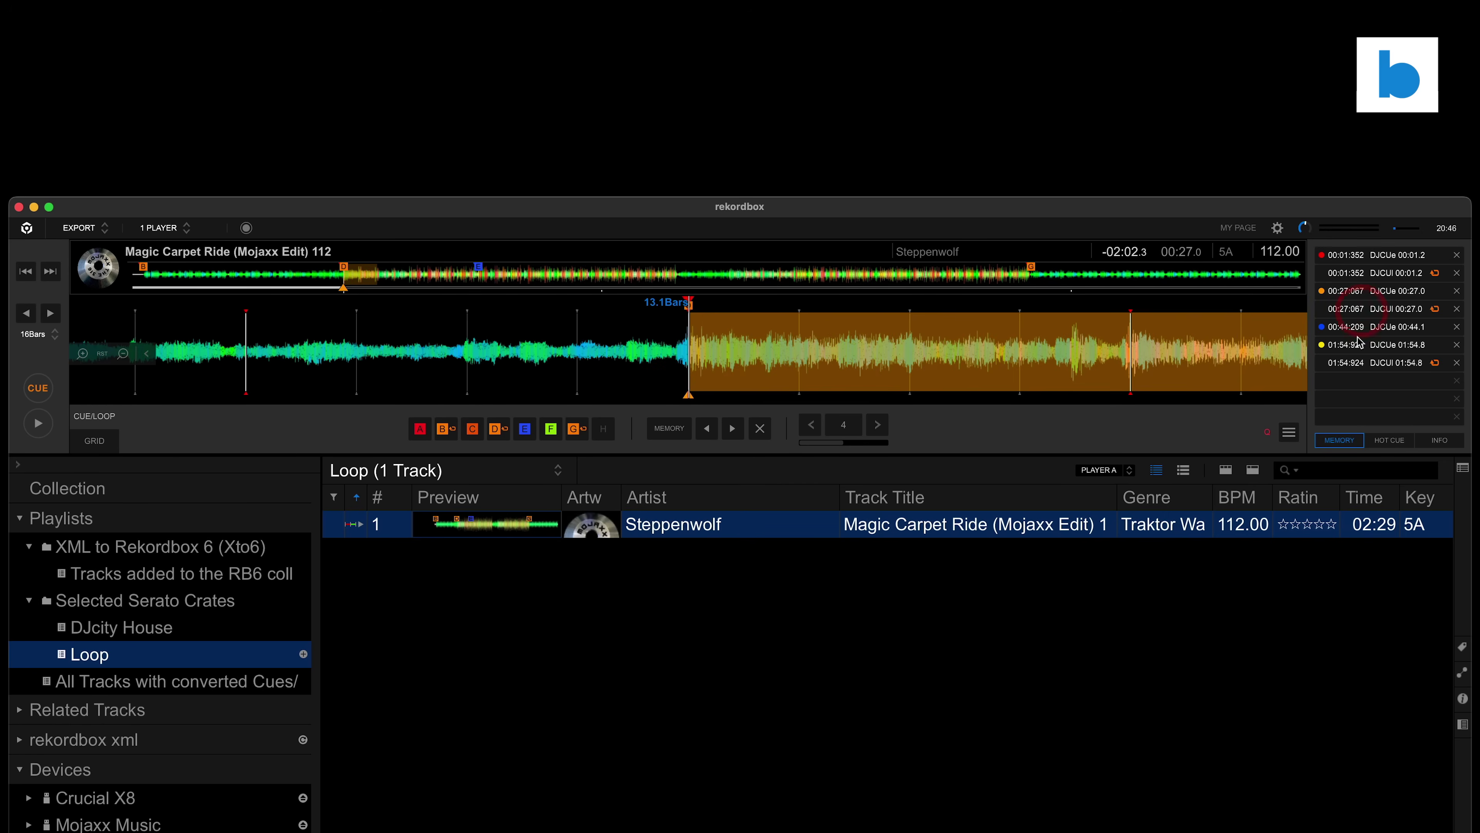
click(1359, 344)
click(1359, 363)
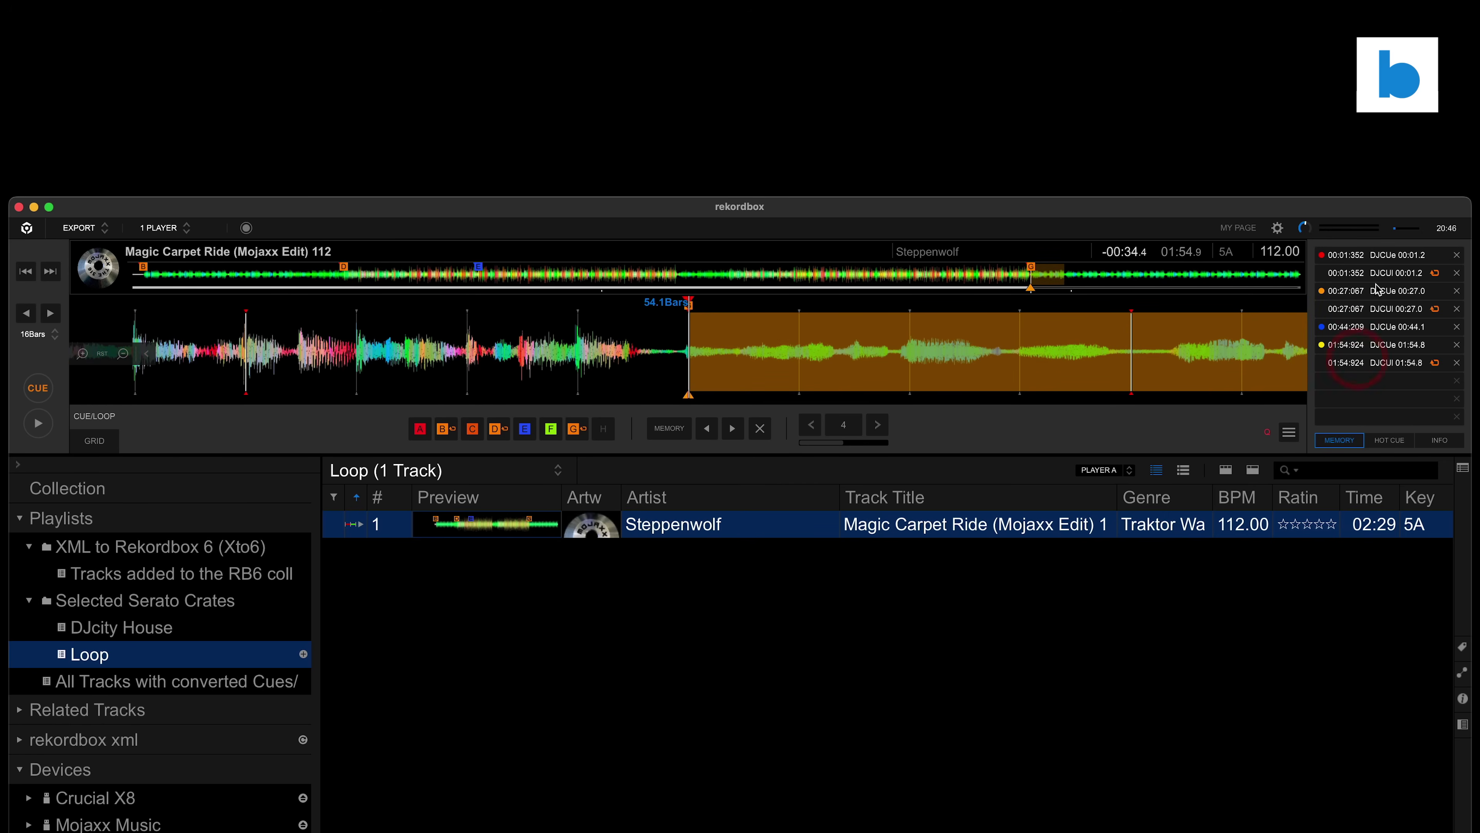
click(1357, 311)
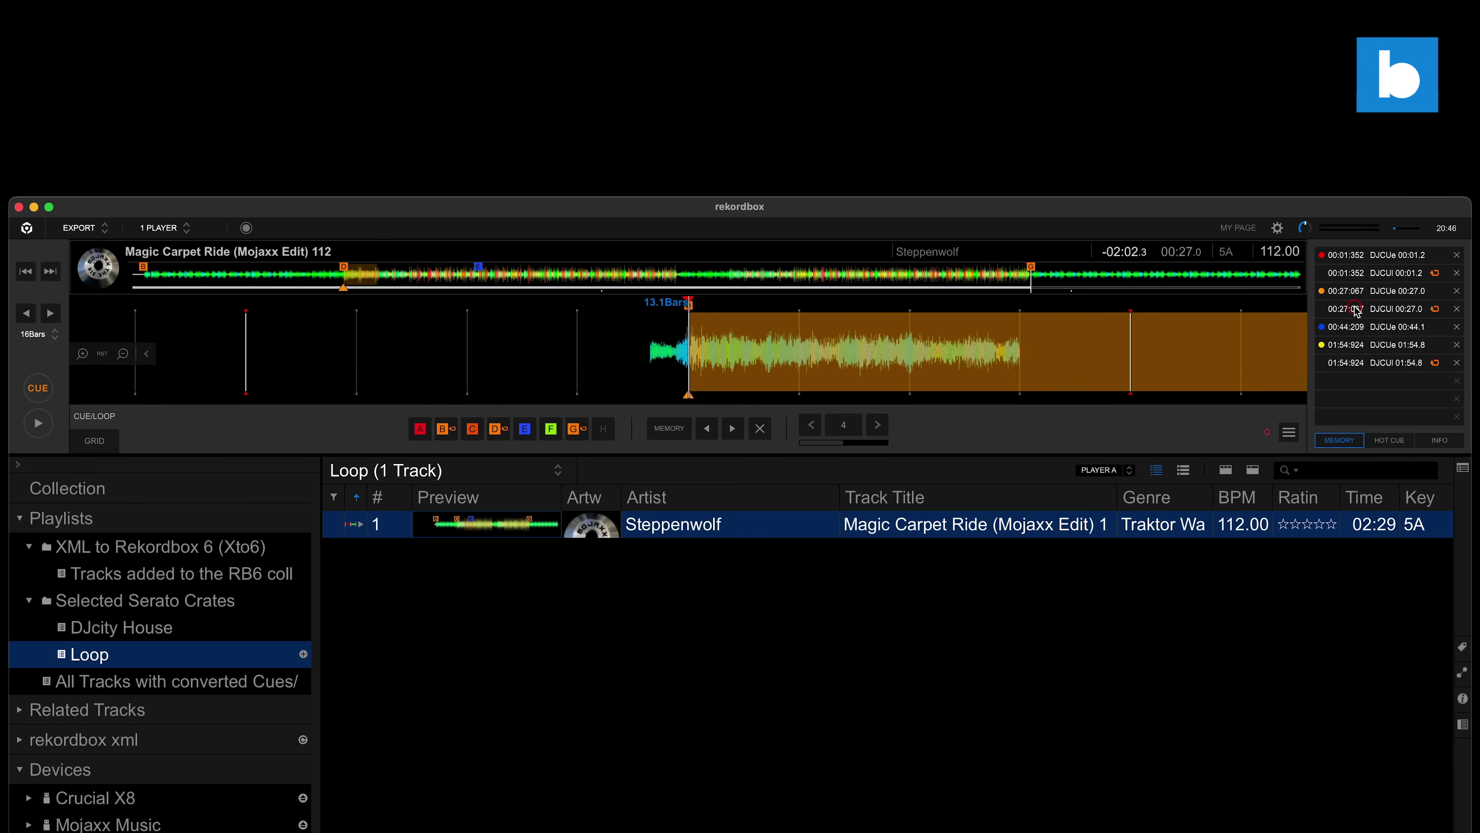
click(1348, 328)
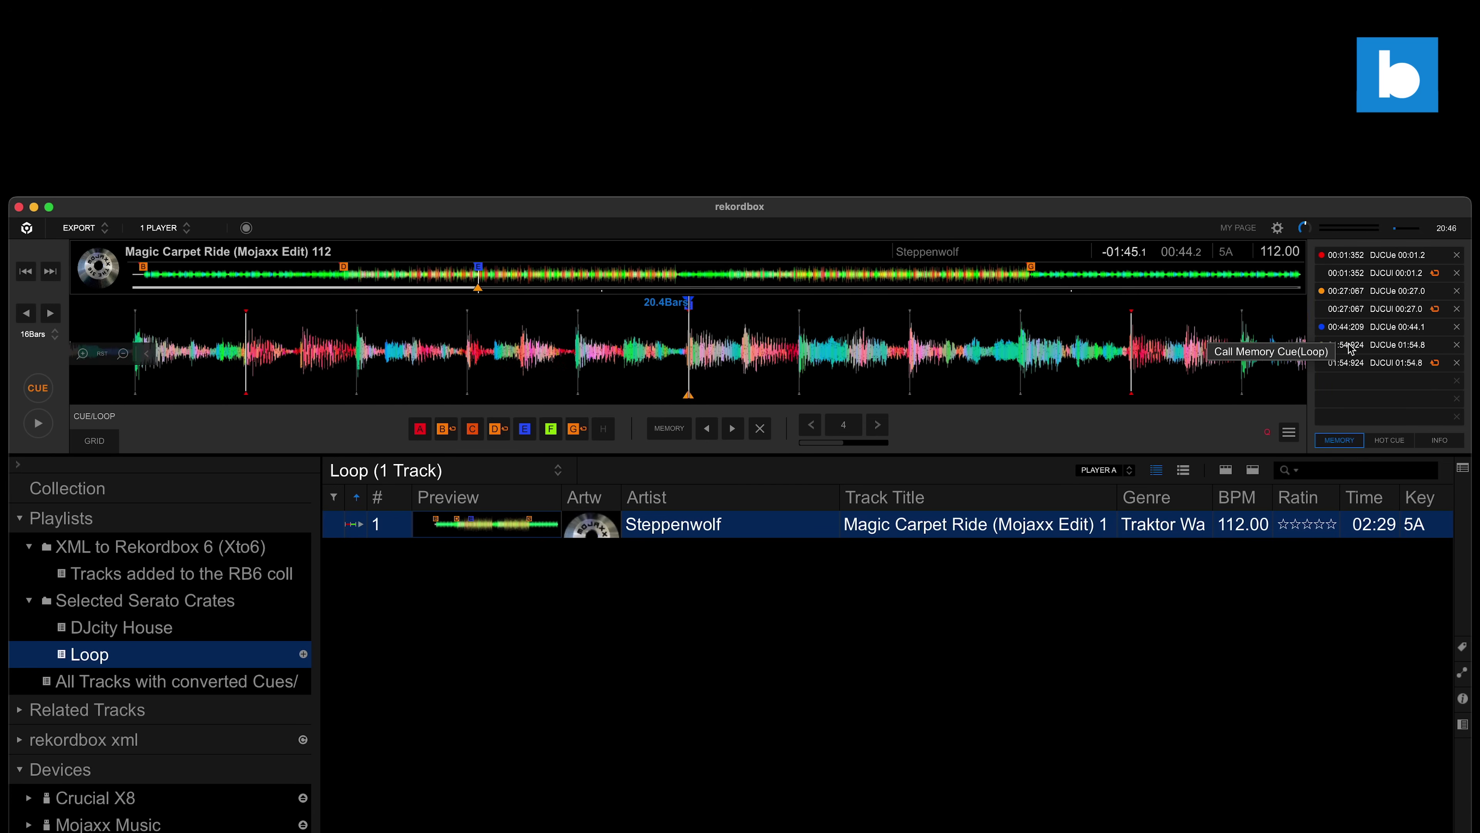
click(1353, 364)
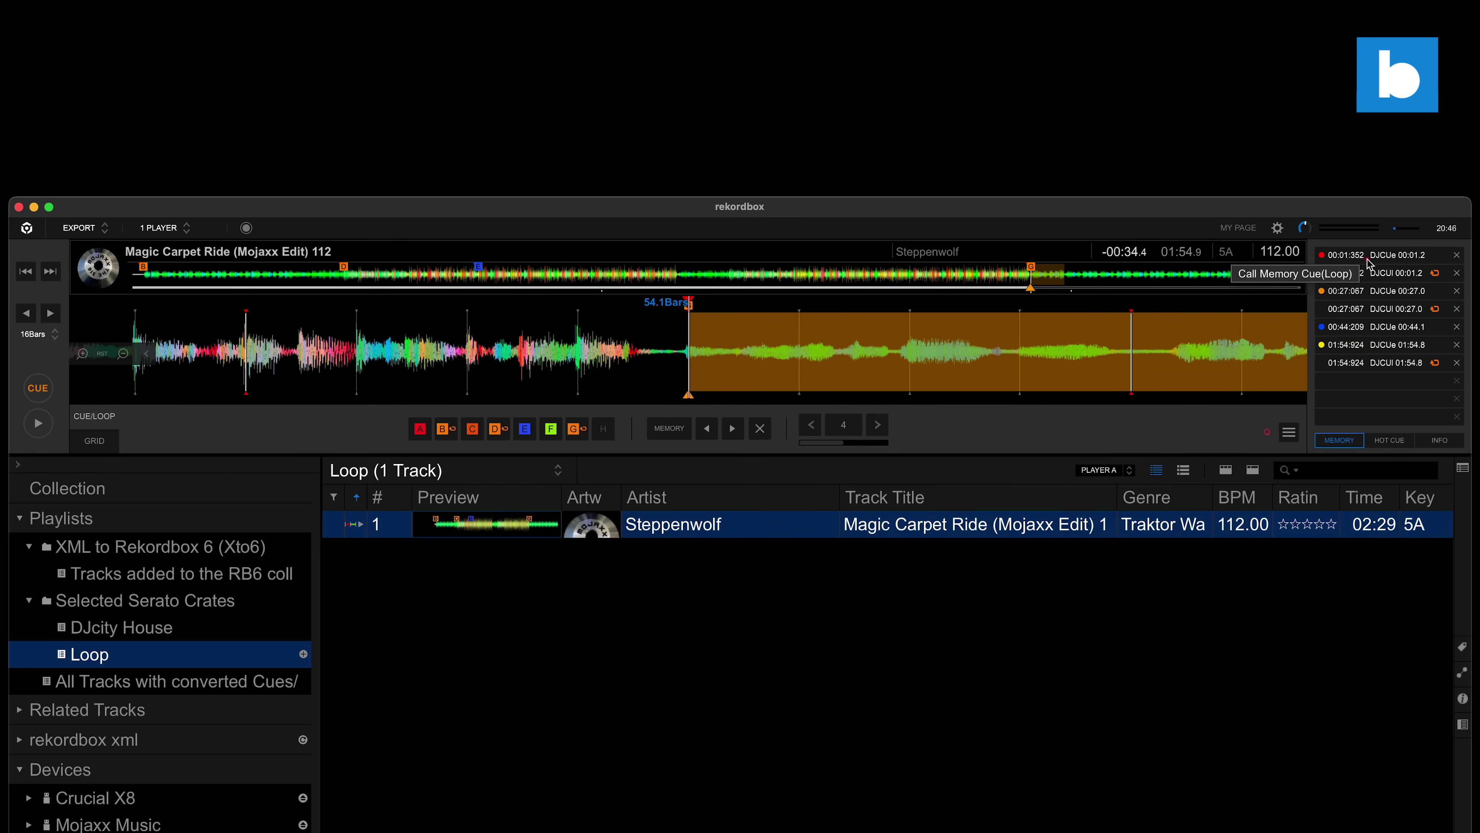
click(1364, 271)
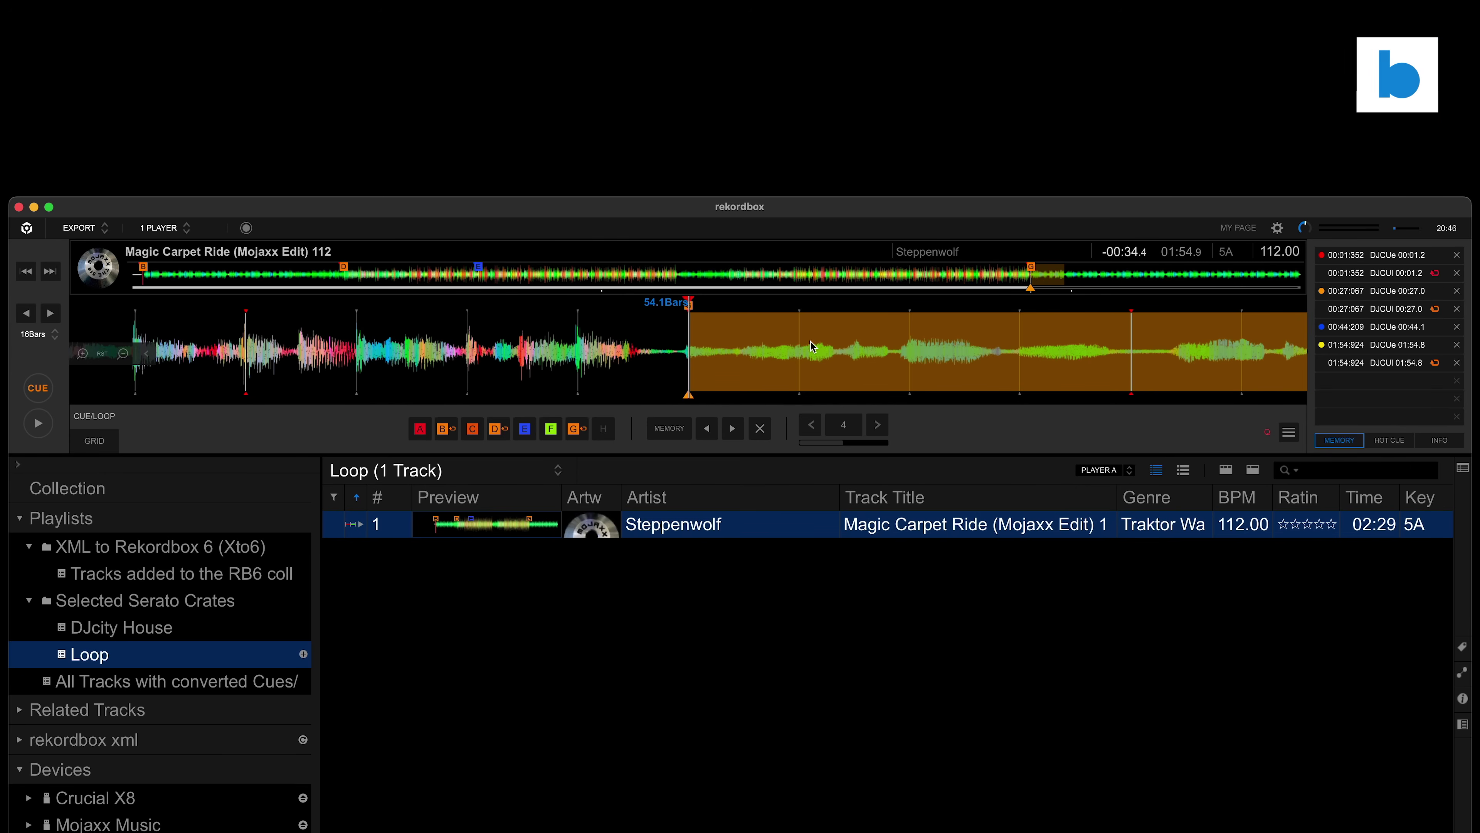
click(135, 274)
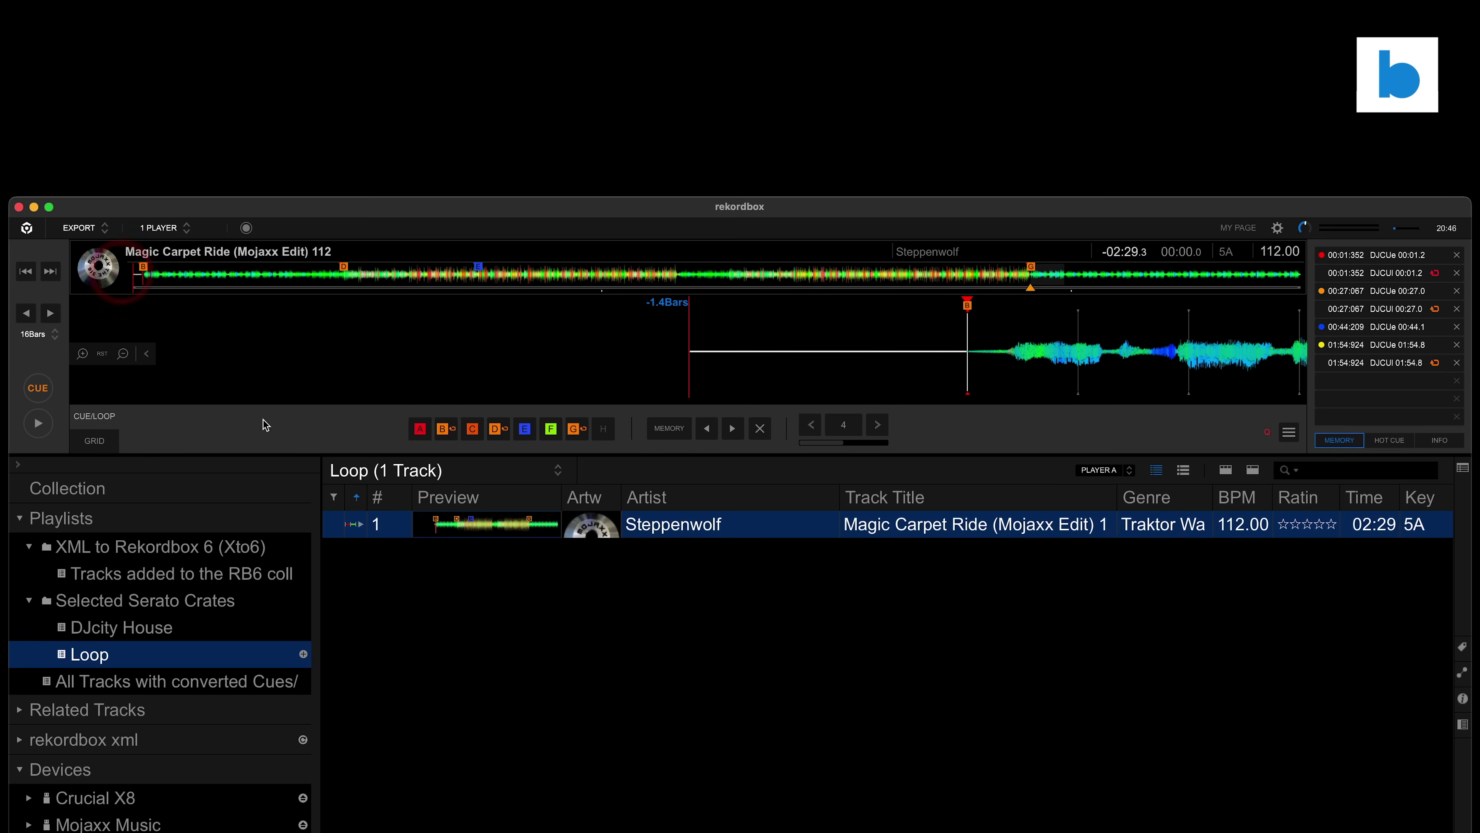
double_click(724, 528)
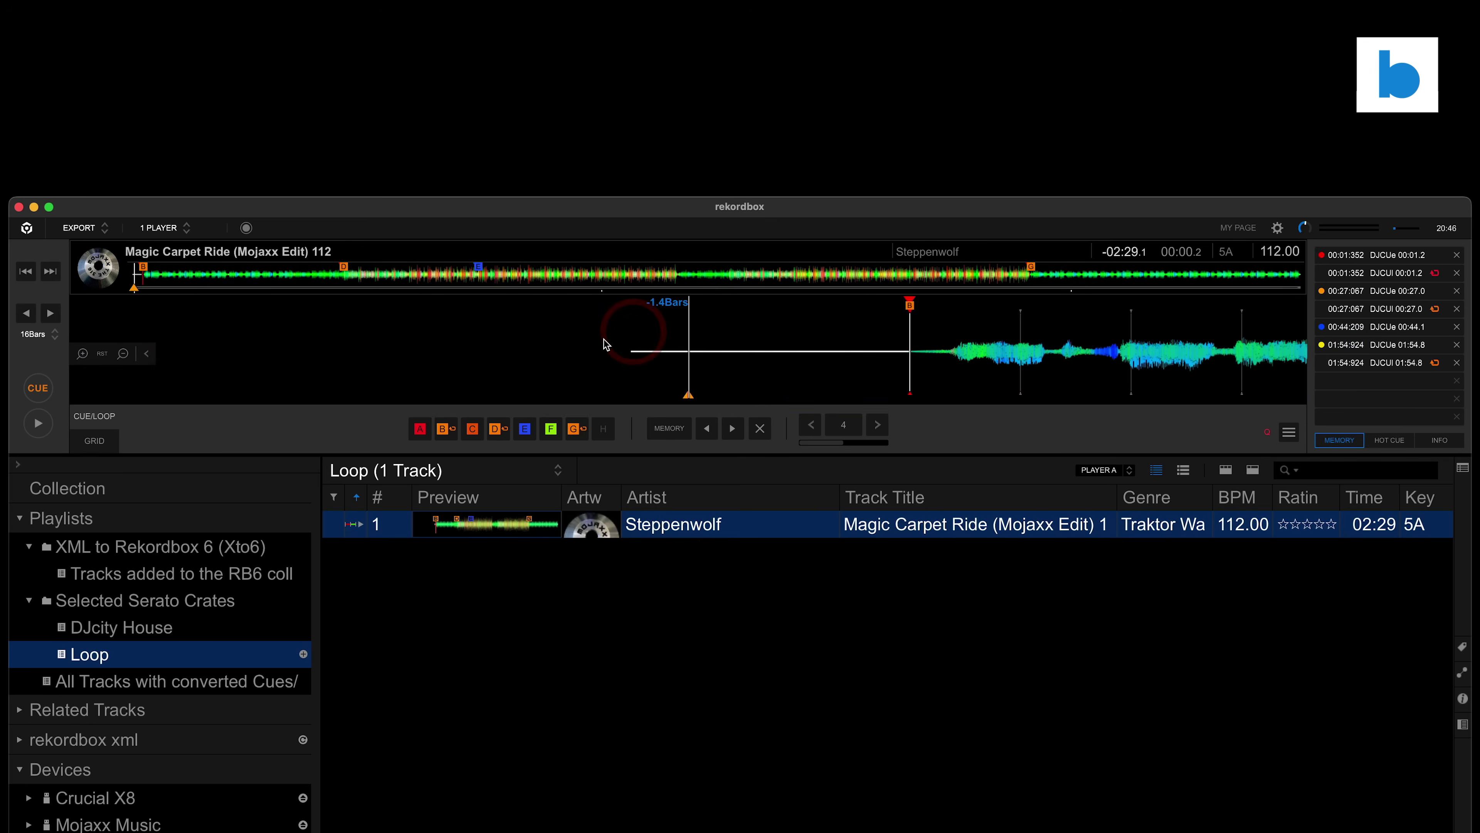
click(41, 422)
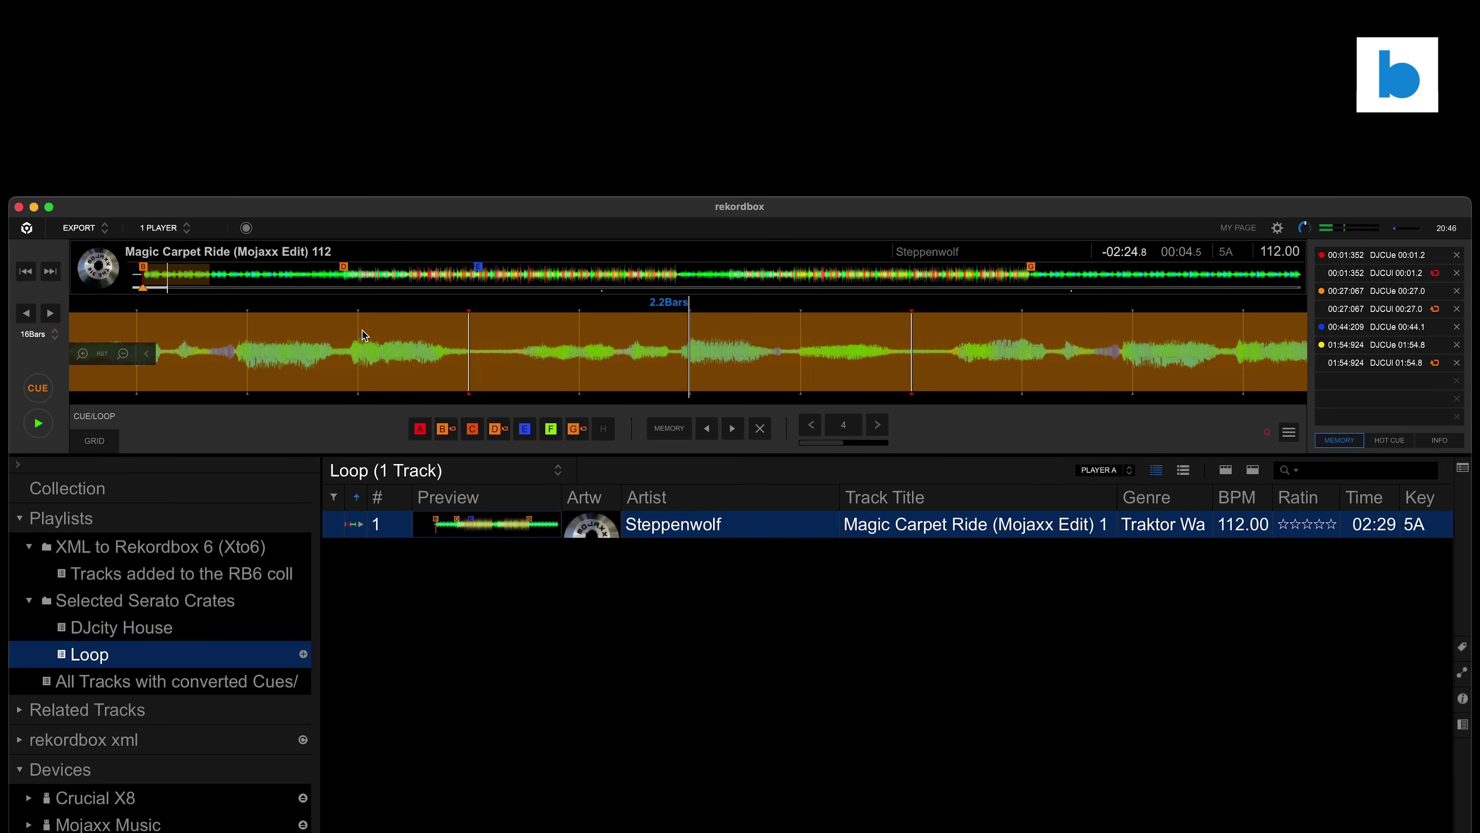
click(38, 391)
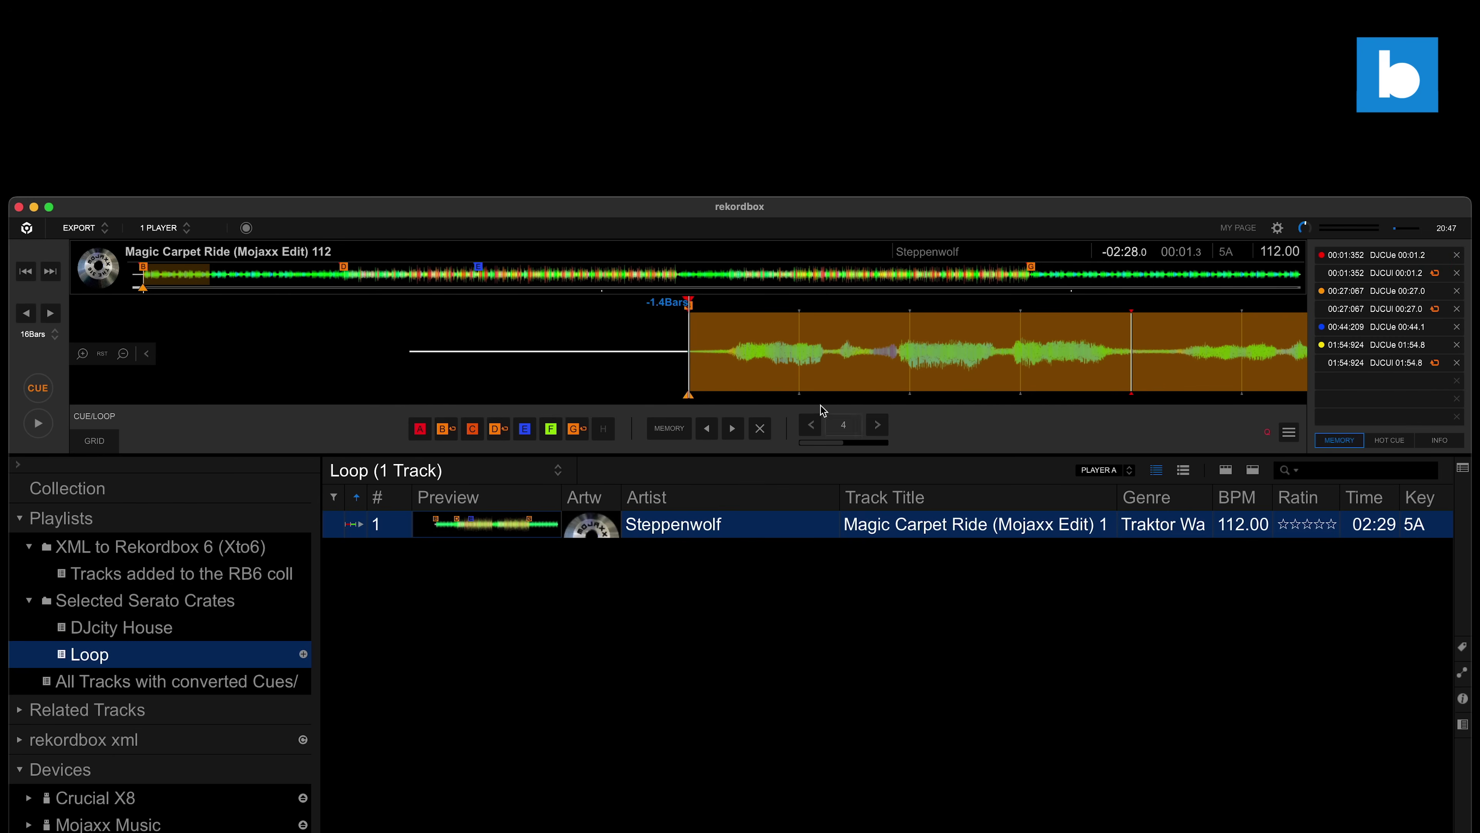
click(446, 430)
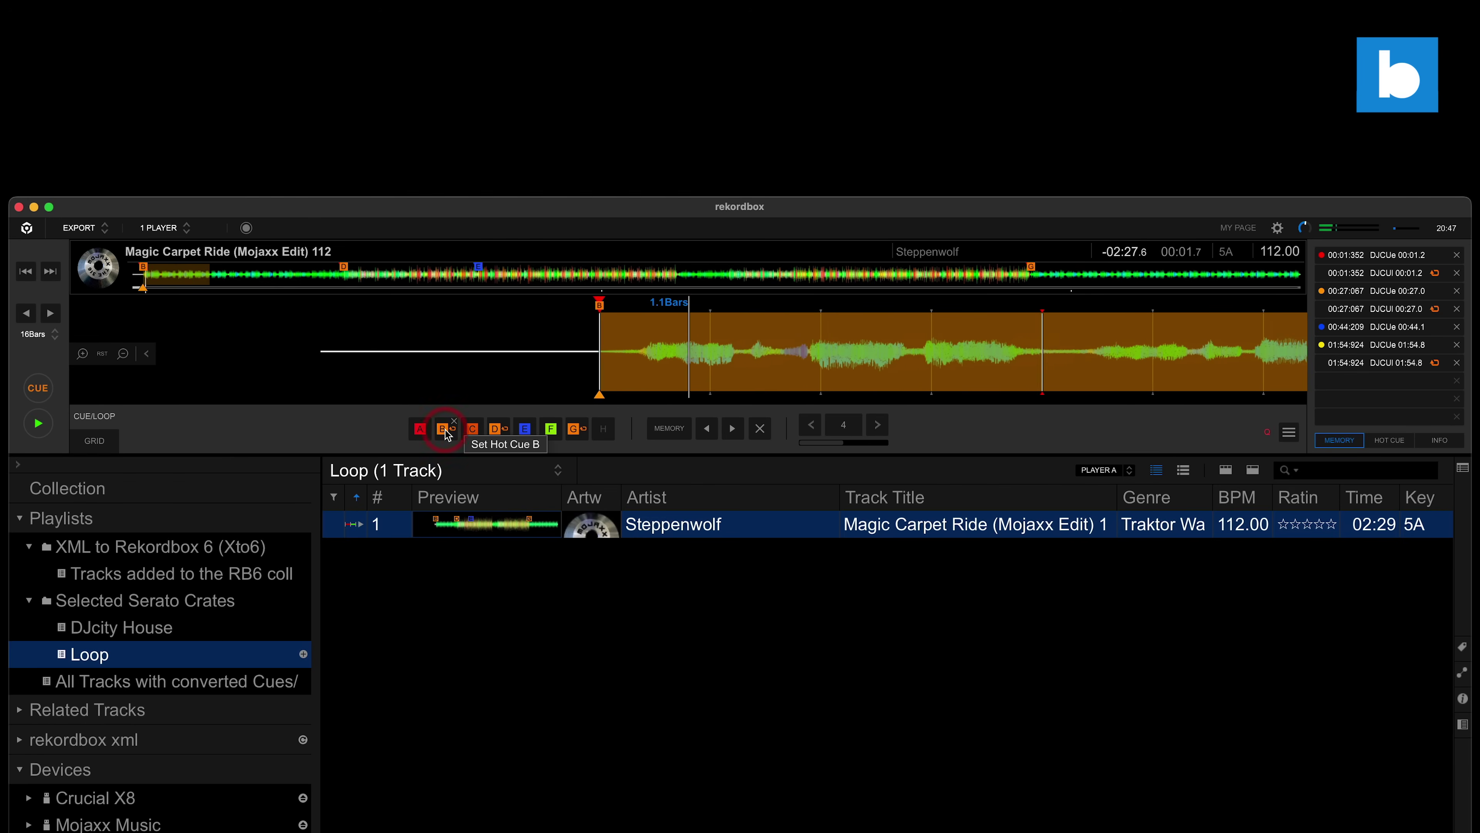
click(39, 387)
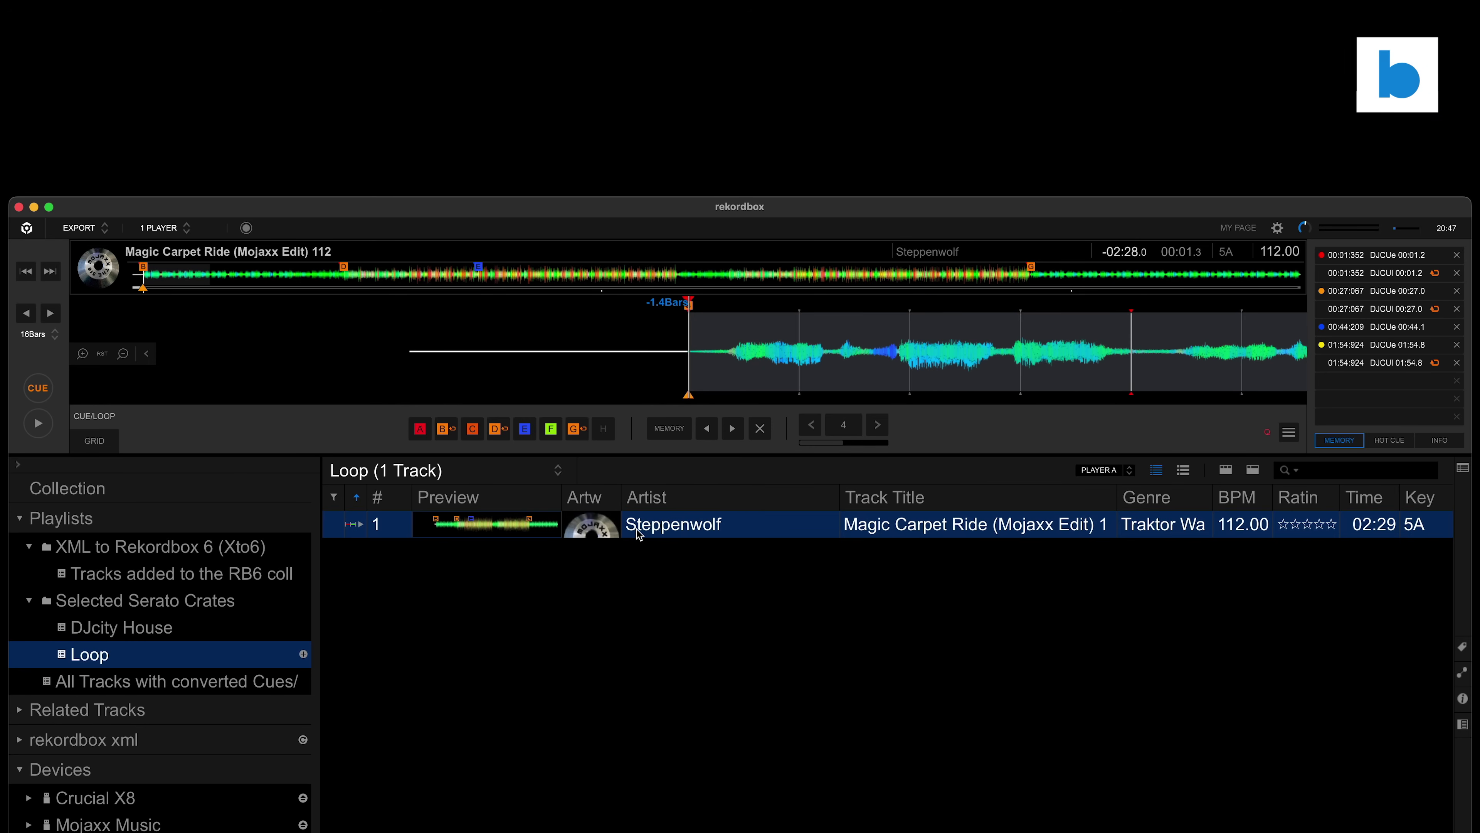
Open the Tracks added to the RB6 playlist, select all 968 tracks, and cancel Analyze Tracks
click(174, 583)
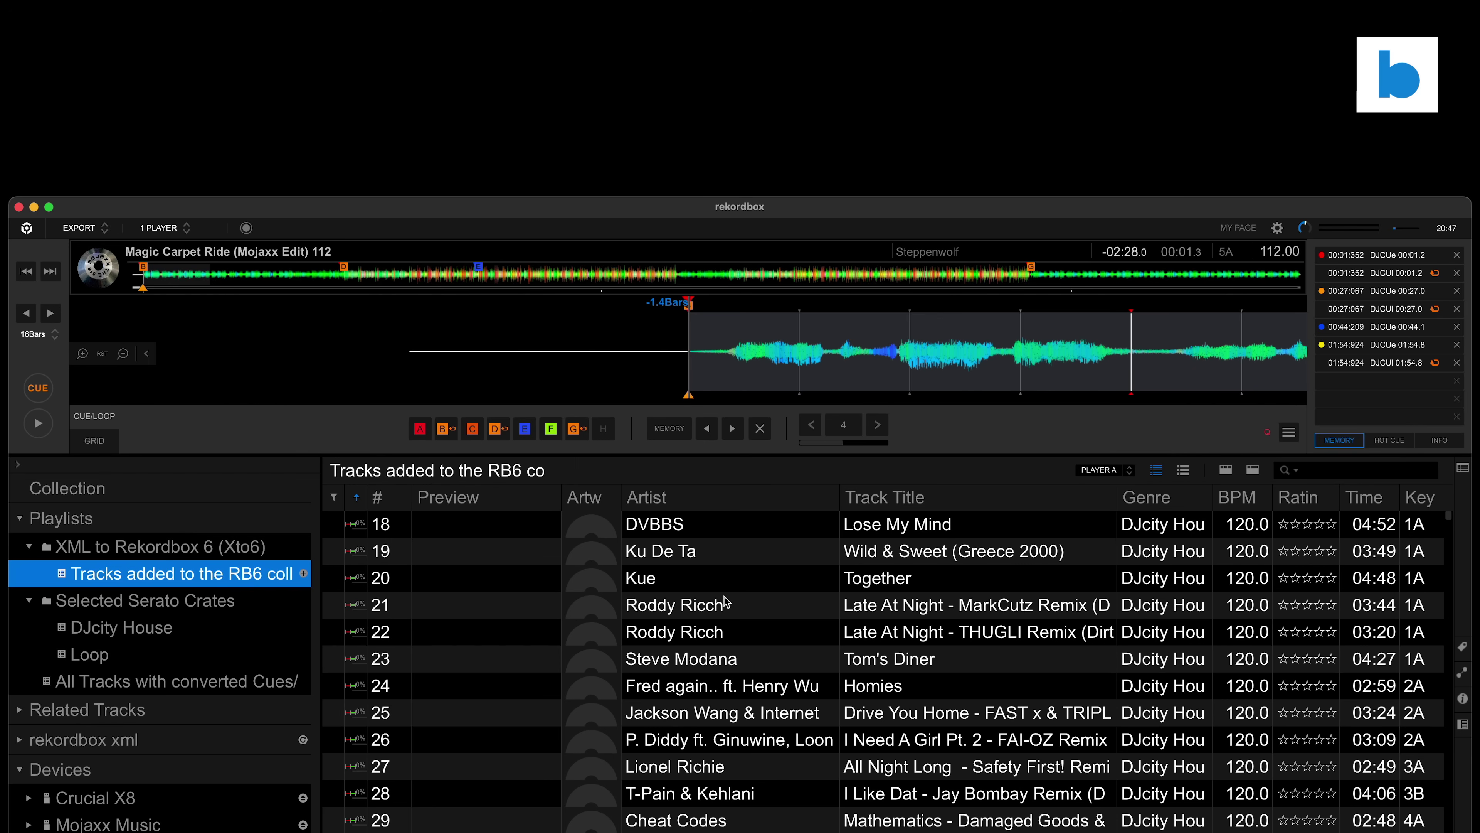
click(769, 606)
key(super+a)
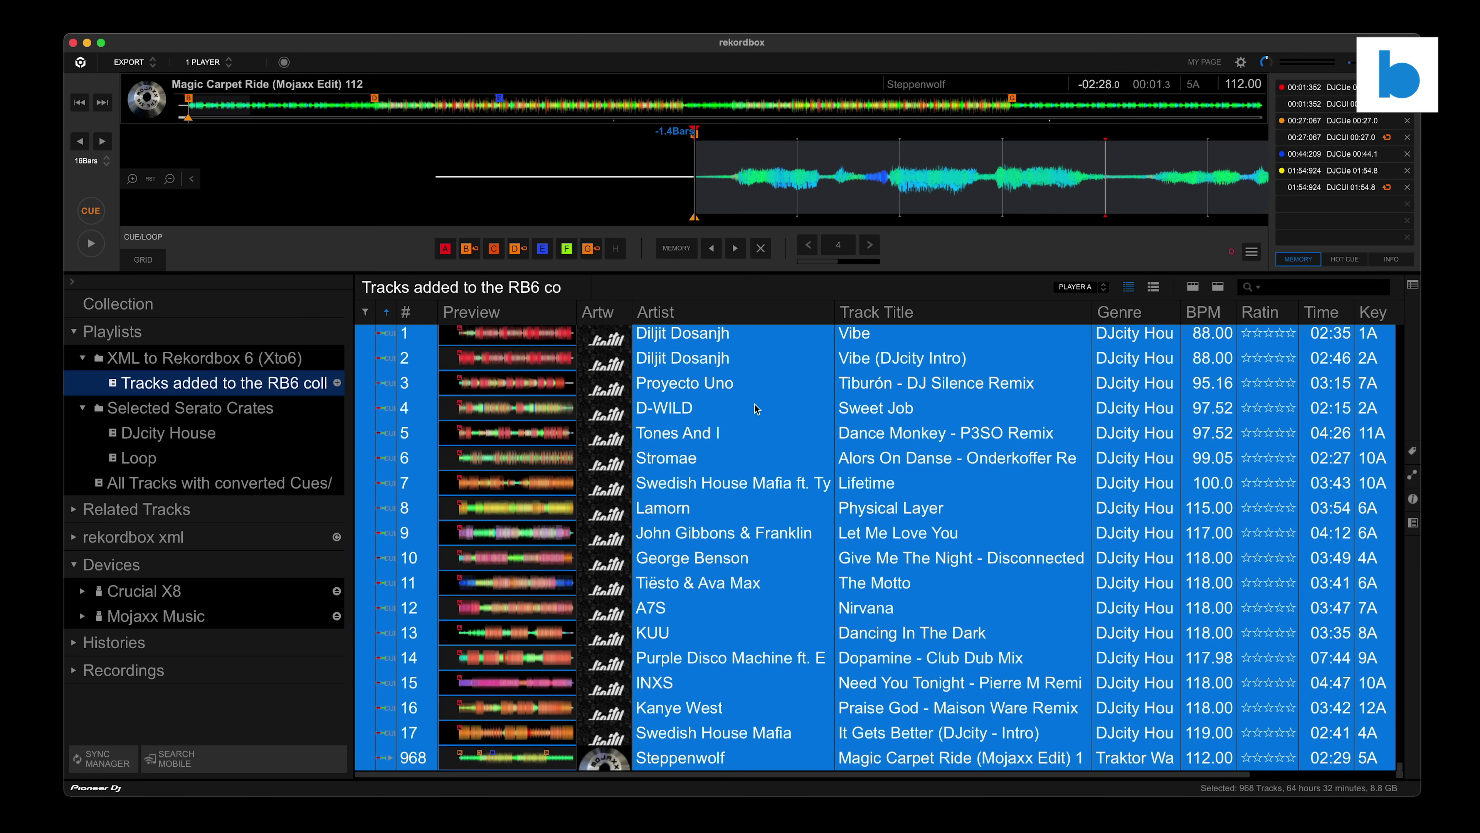
right_click(753, 598)
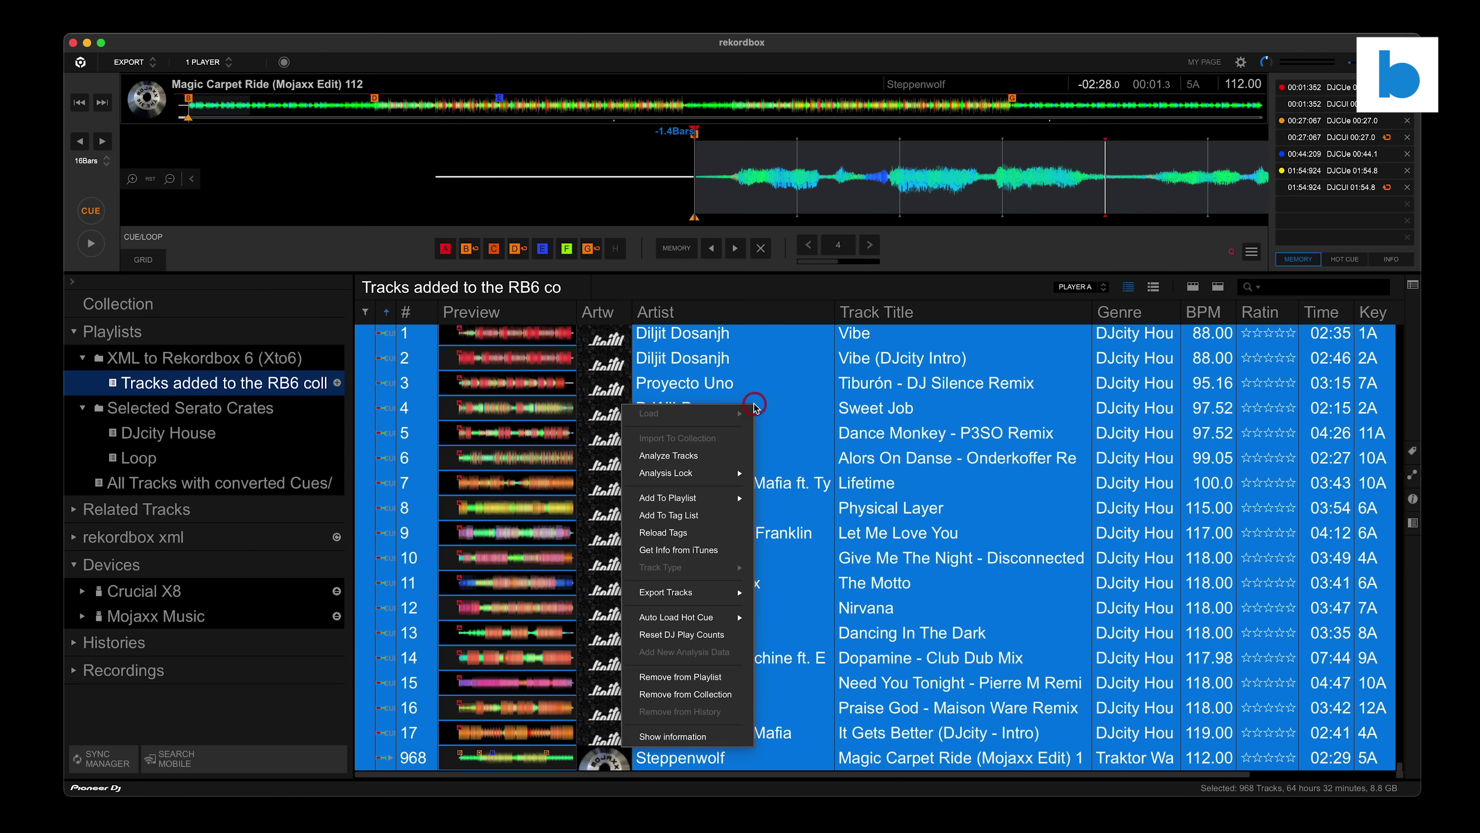
click(702, 458)
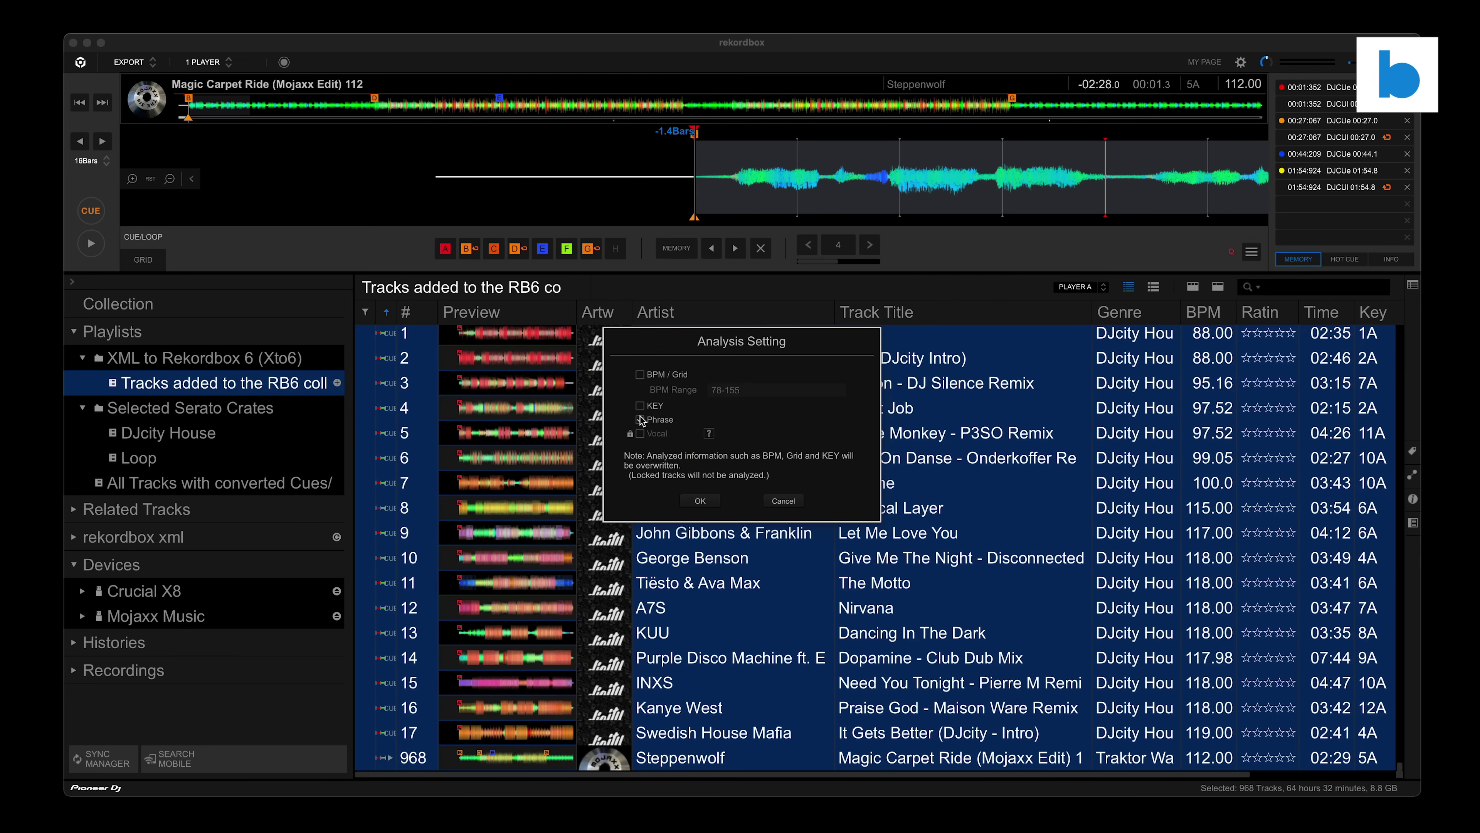
click(775, 505)
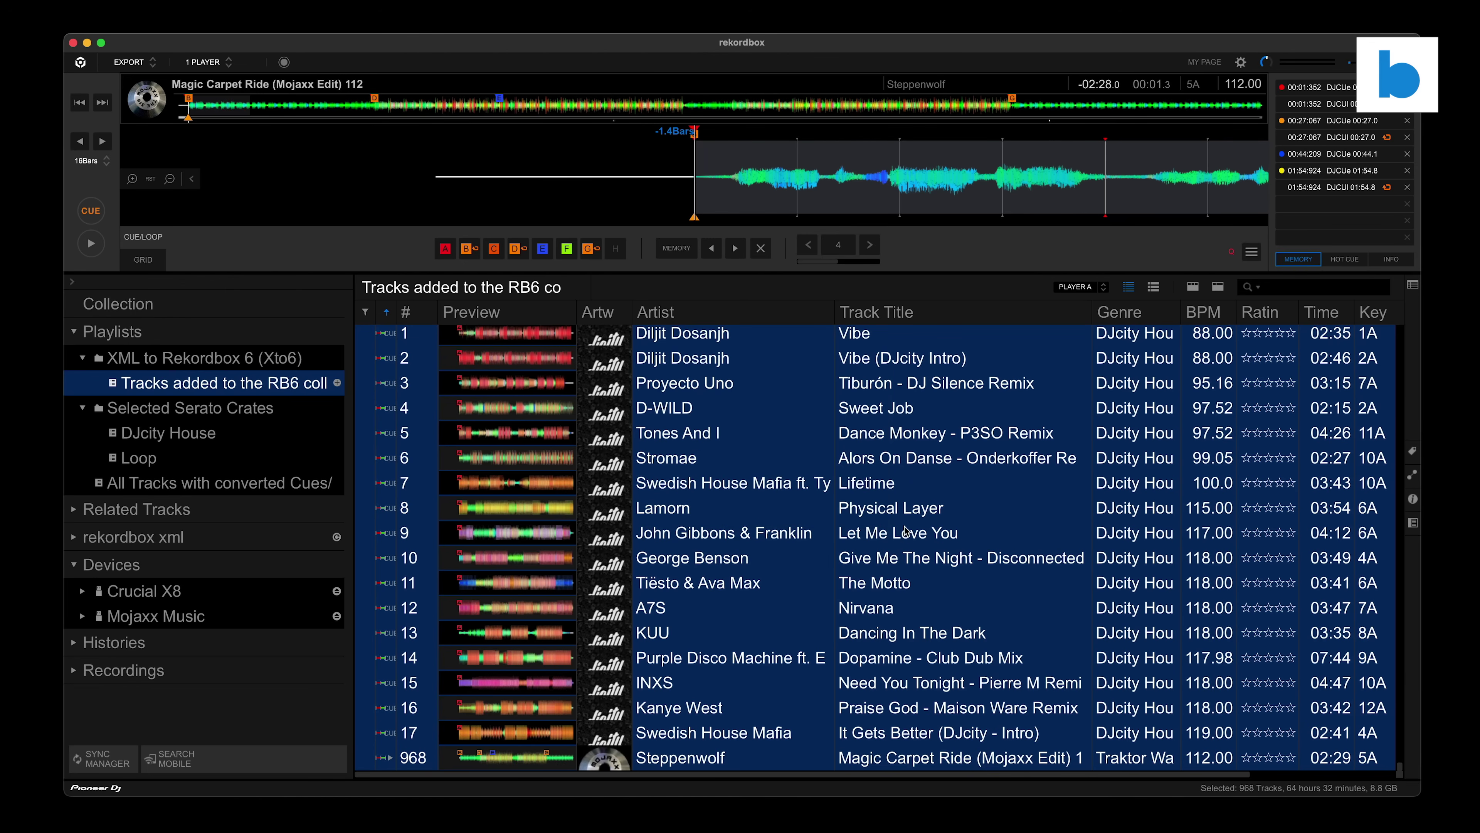
click(855, 516)
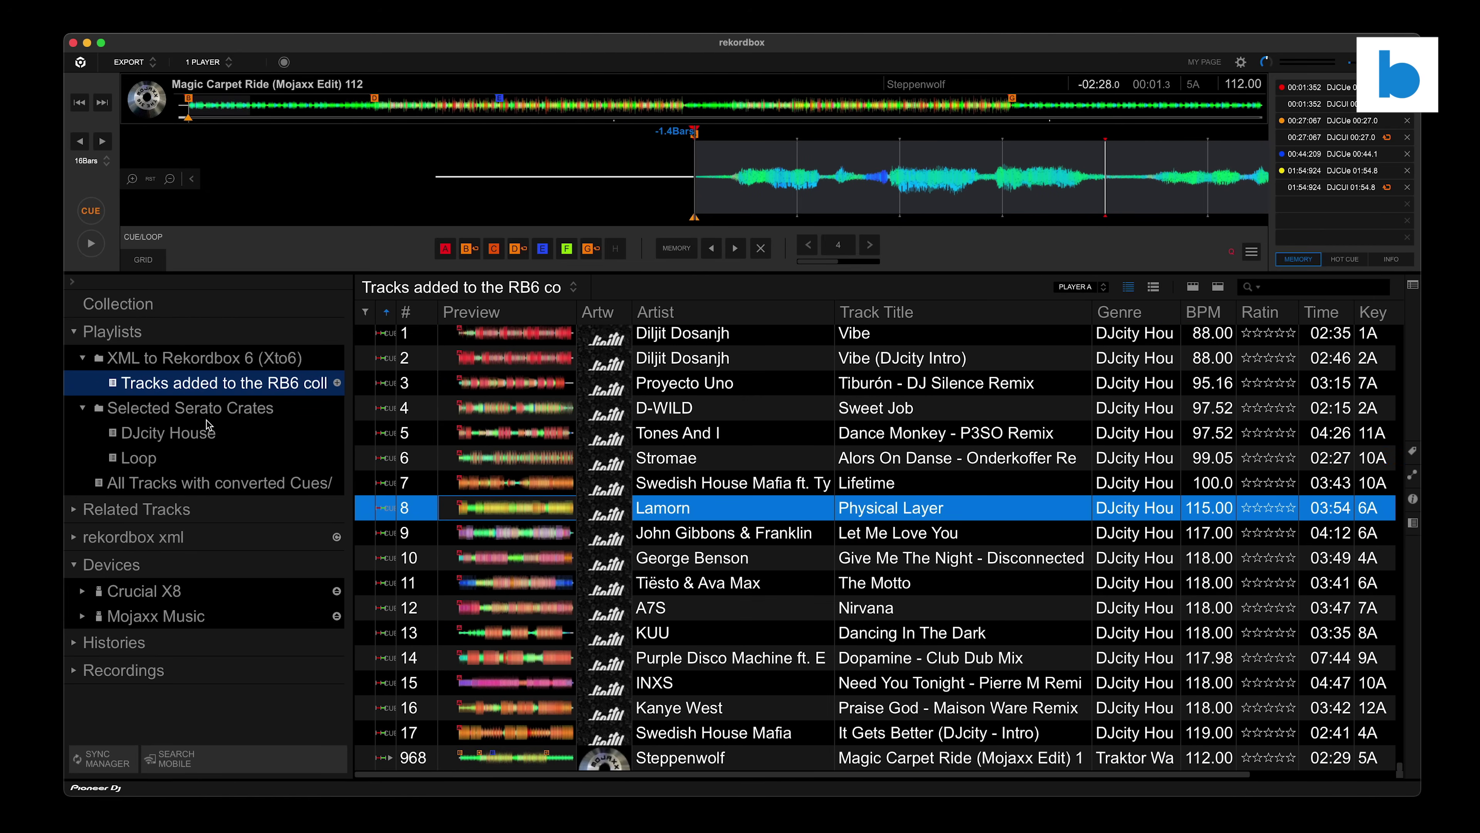
Move the DJcity House playlist from Selected Serato Crates to the top of Playlists
click(197, 432)
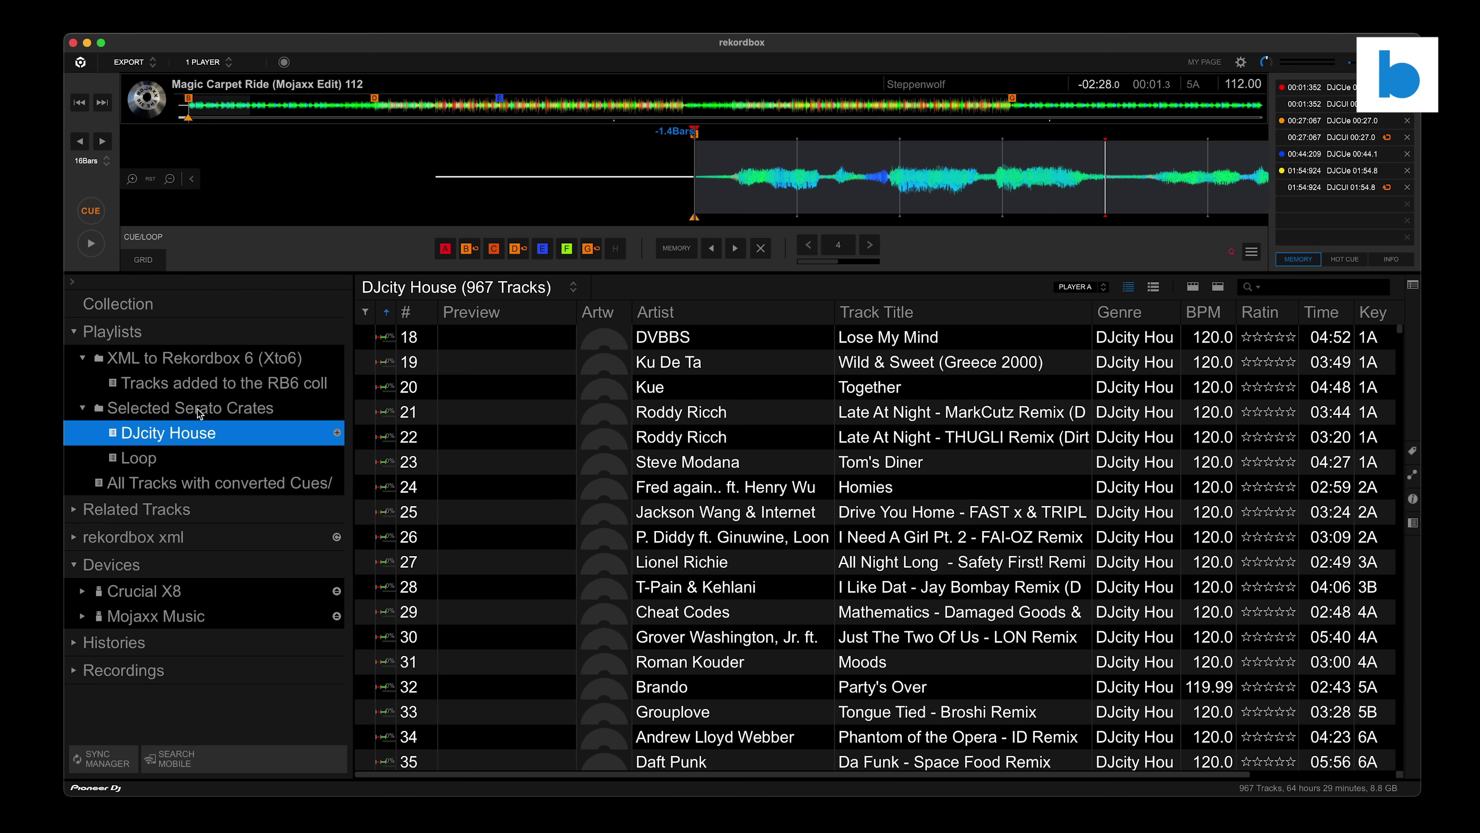
click(198, 410)
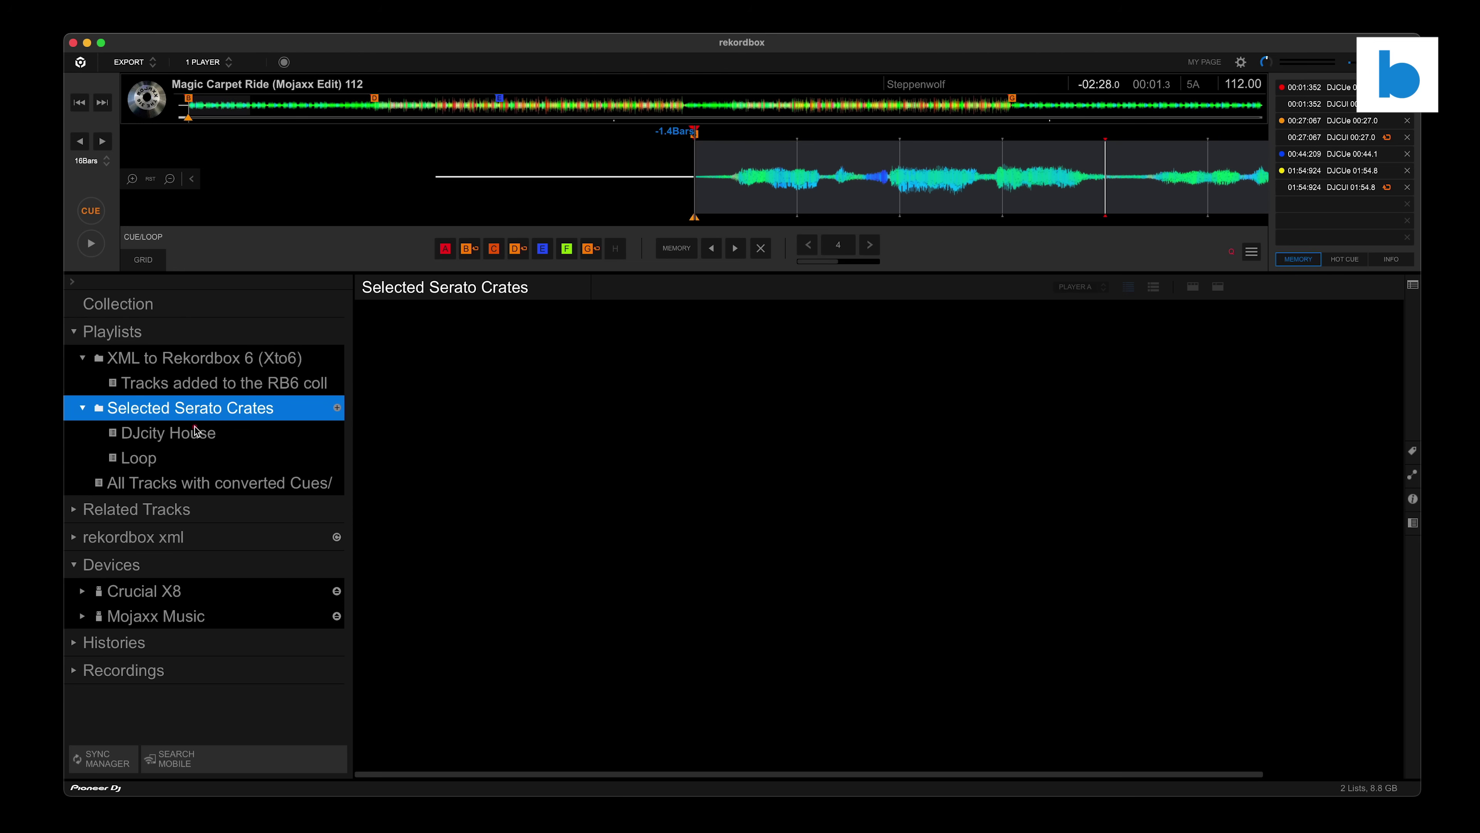
click(186, 433)
drag(156, 402, 99, 370)
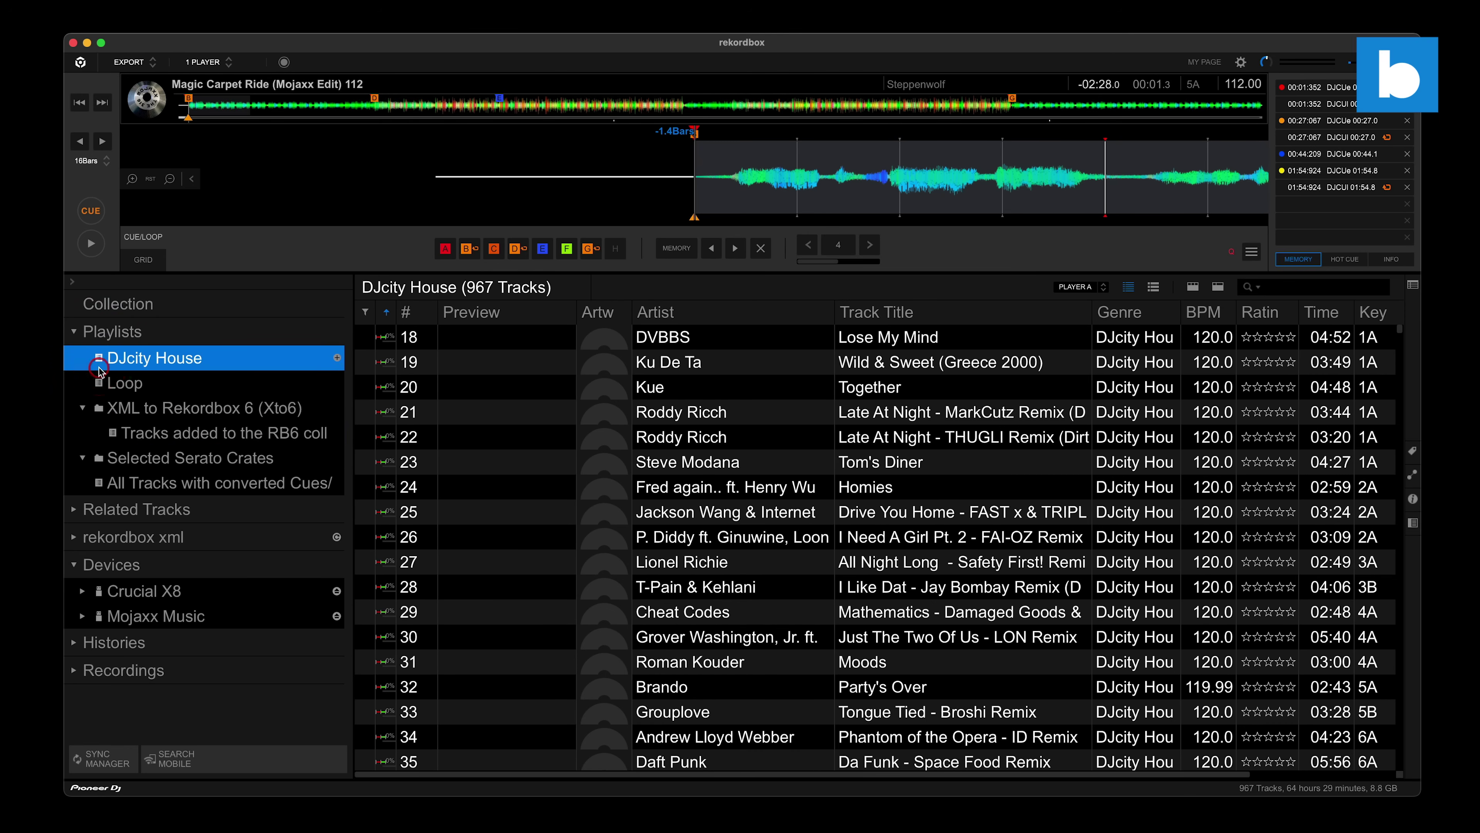
Open the All Tracks with converted Cues playlist, showing 967 tracks
right_click(180, 411)
click(152, 435)
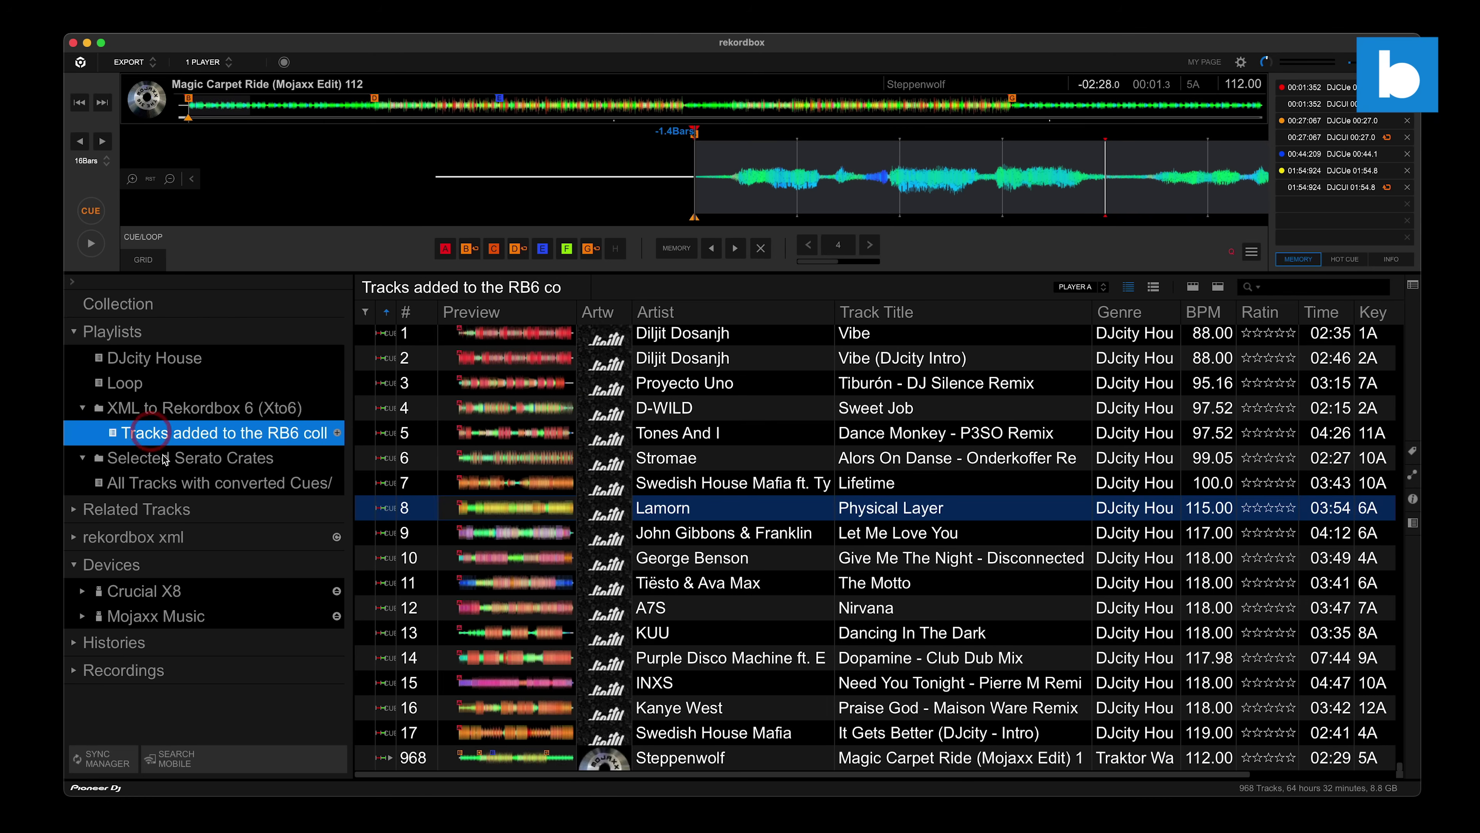
click(164, 456)
click(222, 484)
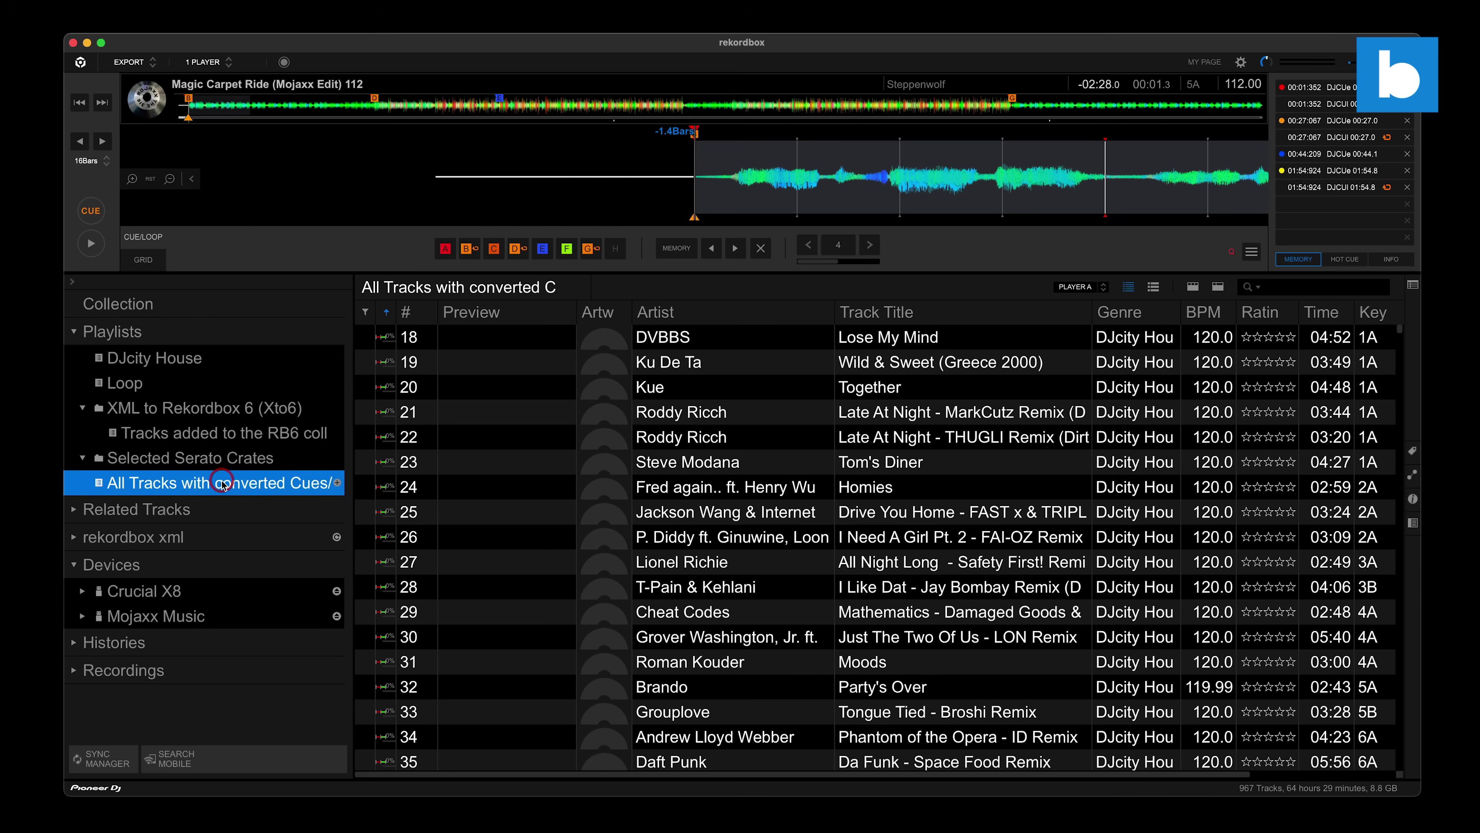